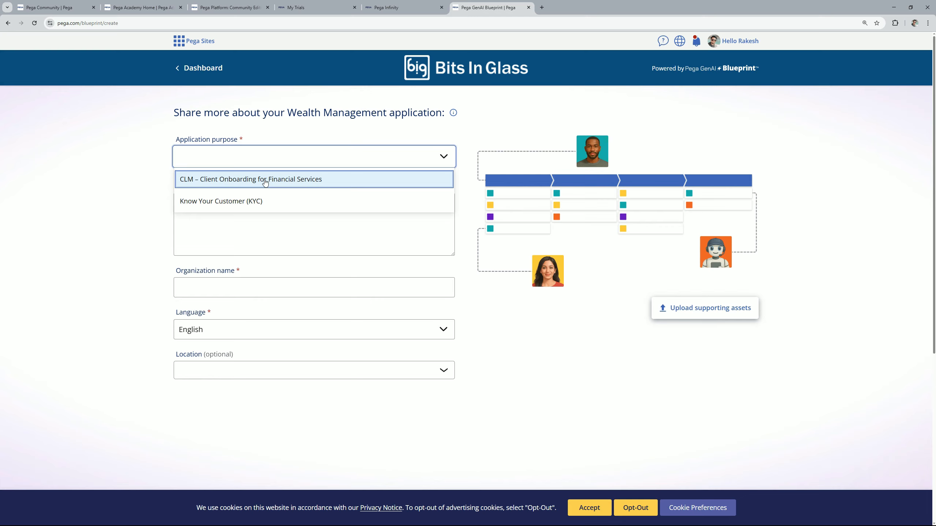
Set the application purpose to CLM – Client Onboarding for Financial Services and enter CST as the organization name
{"action": "left_click", "coordinate": [264, 182]}
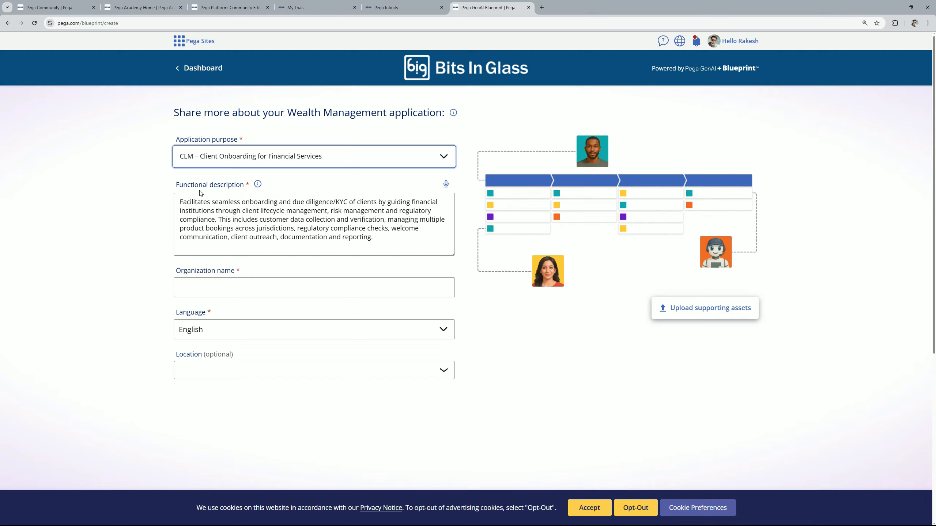
{"action": "left_click", "coordinate": [220, 287]}
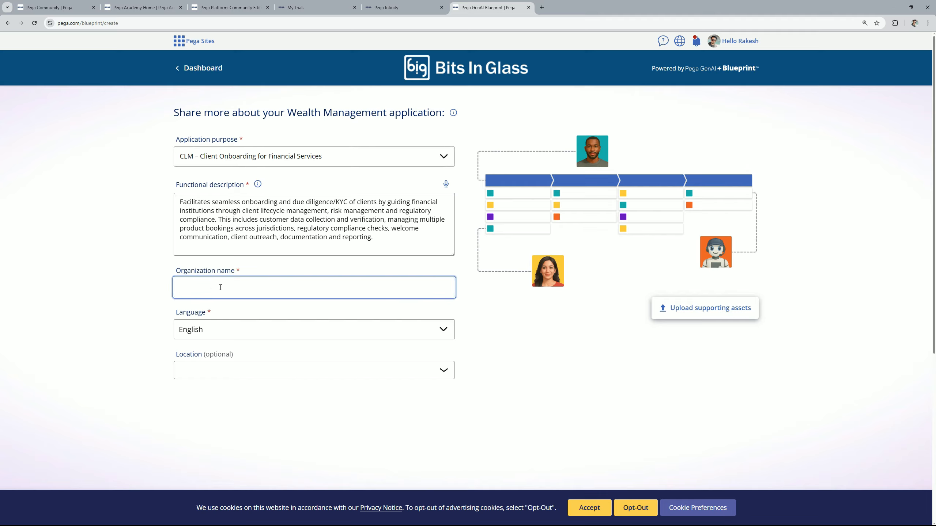
{"action": "type", "text": "CST"}
{"action": "left_click", "coordinate": [551, 350]}
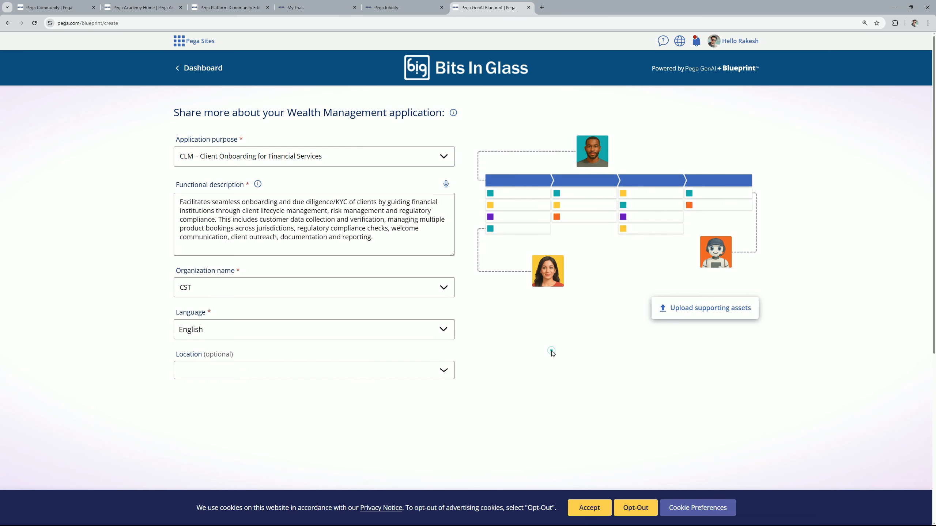
{"action": "scroll", "coordinate": [554, 339], "scroll_direction": "down", "scroll_amount": 2}
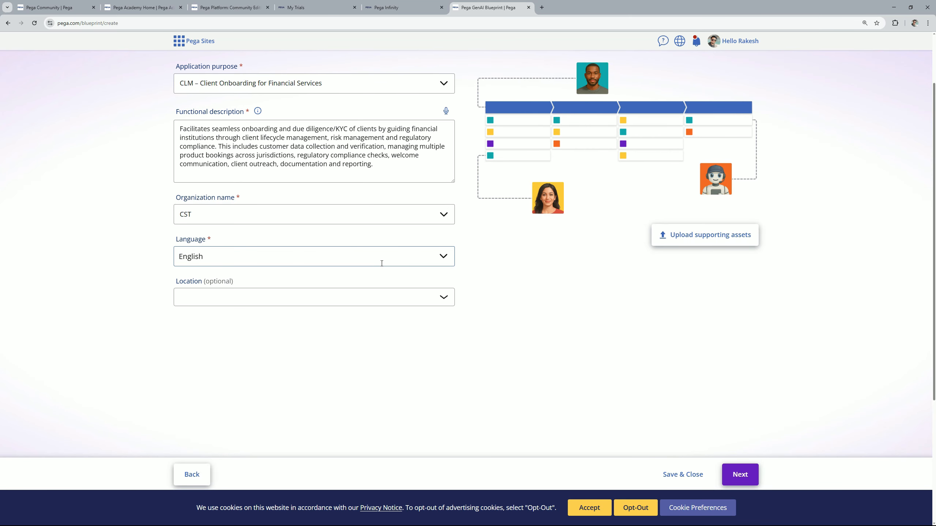
{"action": "left_click", "coordinate": [433, 256]}
{"action": "scroll", "coordinate": [368, 298], "scroll_direction": "down", "scroll_amount": 5}
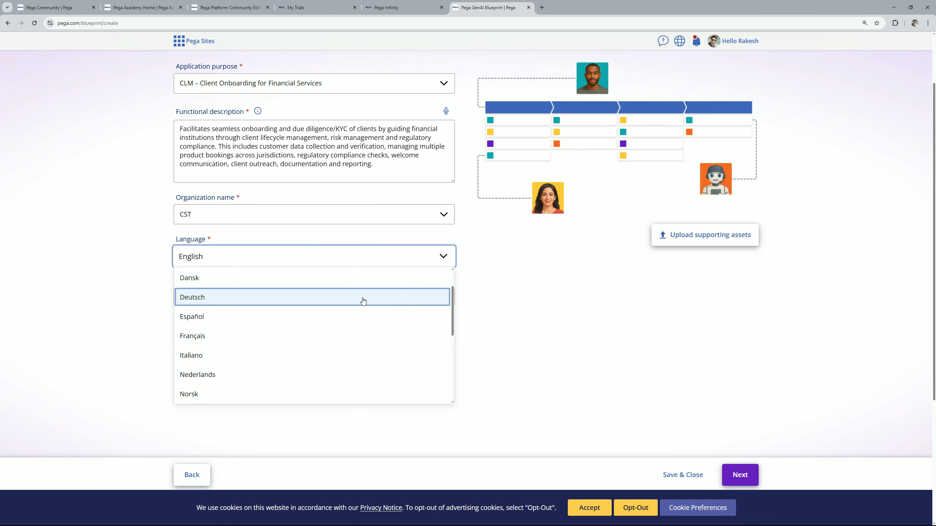
{"action": "scroll", "coordinate": [376, 299], "scroll_direction": "down", "scroll_amount": 3}
{"action": "left_click", "coordinate": [547, 299]}
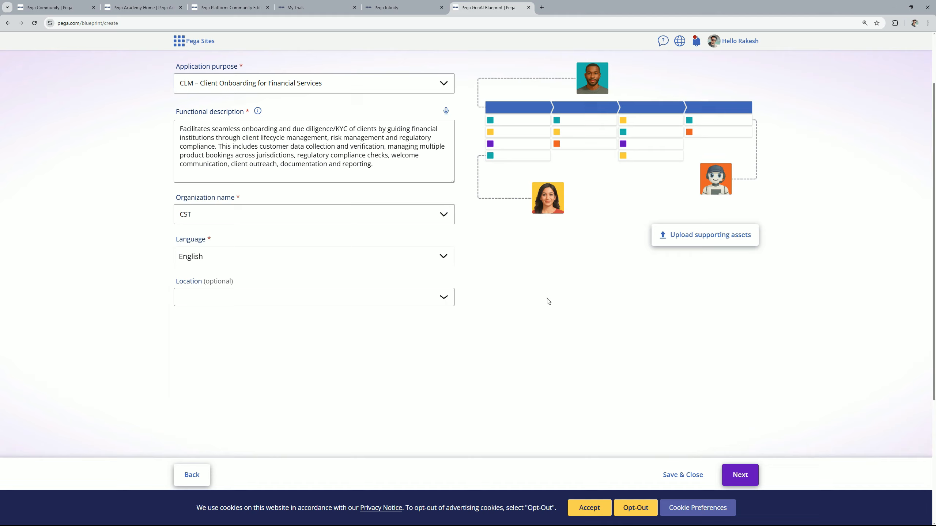
Set the application's location to India and continue to the Workflows stage of the blueprint
{"action": "left_click", "coordinate": [442, 298]}
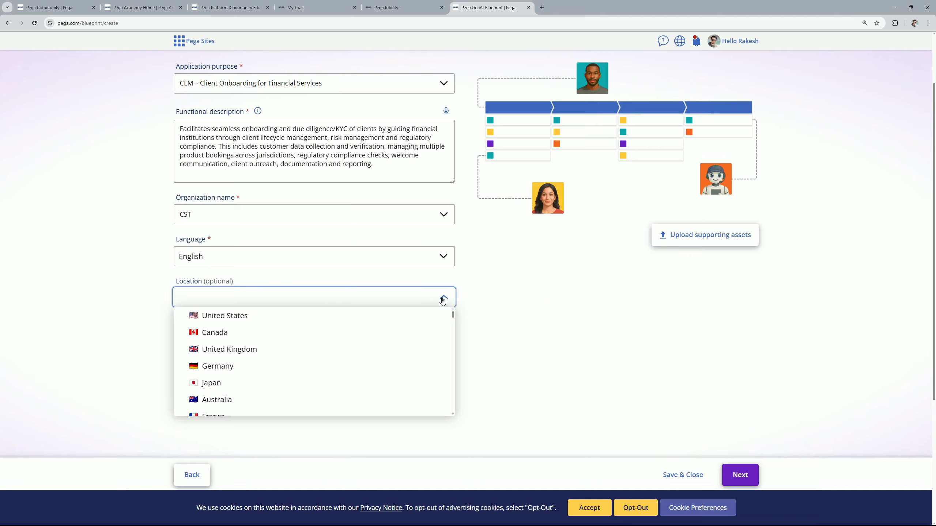
{"action": "scroll", "coordinate": [442, 301], "scroll_direction": "down", "scroll_amount": 2}
{"action": "scroll", "coordinate": [349, 276], "scroll_direction": "down", "scroll_amount": 3}
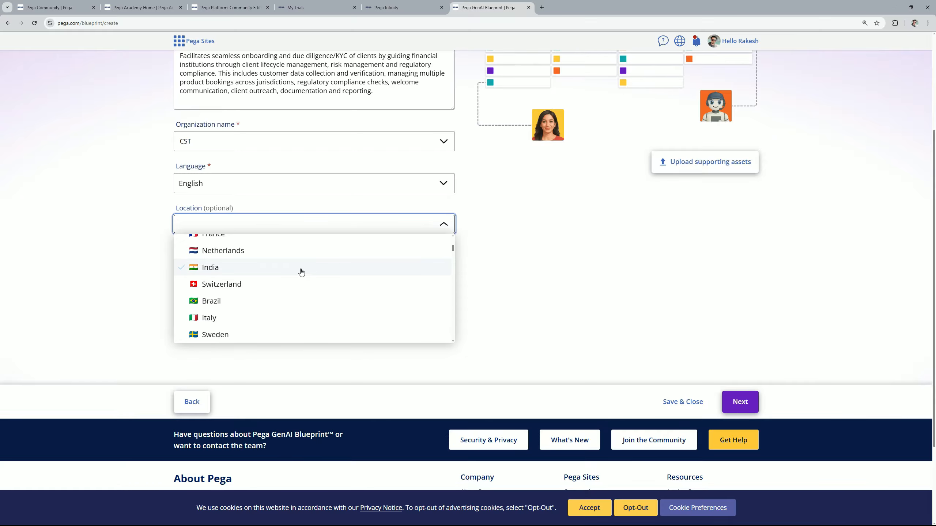
{"action": "left_click", "coordinate": [230, 268]}
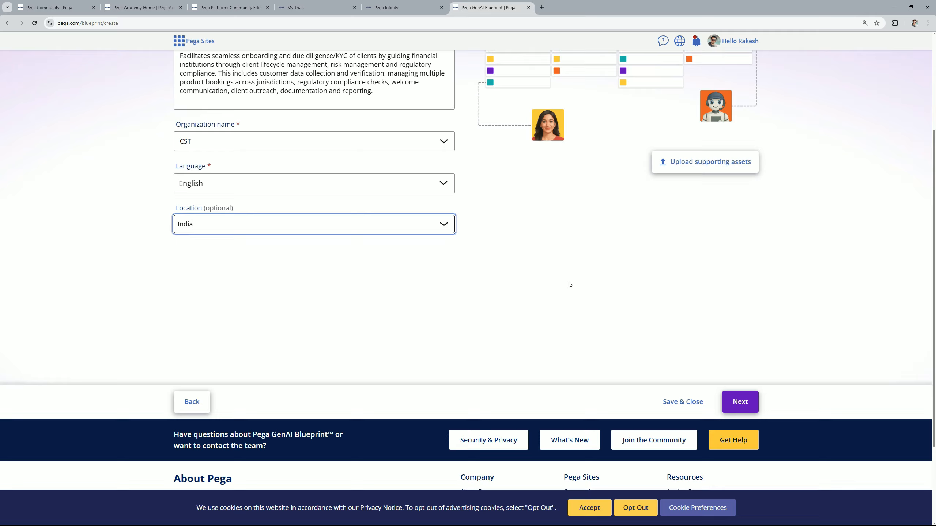
{"action": "left_click", "coordinate": [580, 272]}
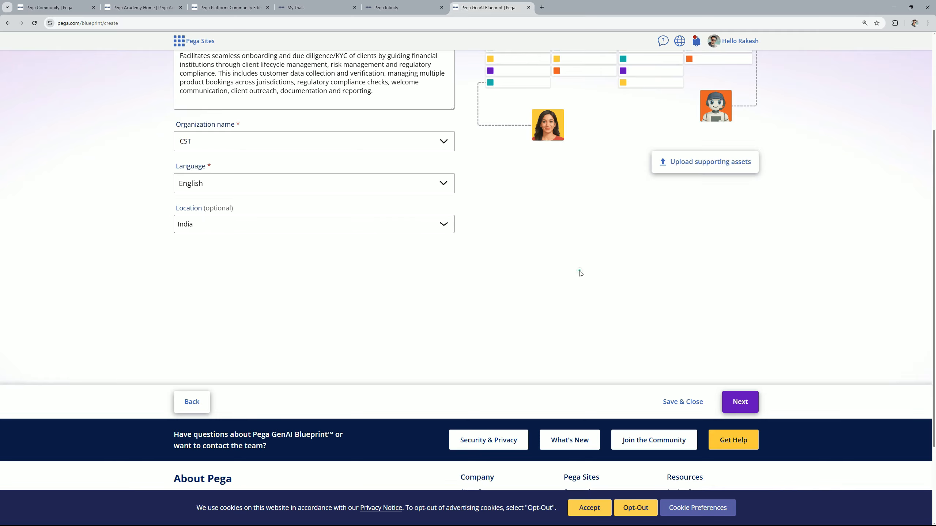
{"action": "left_click", "coordinate": [740, 401]}
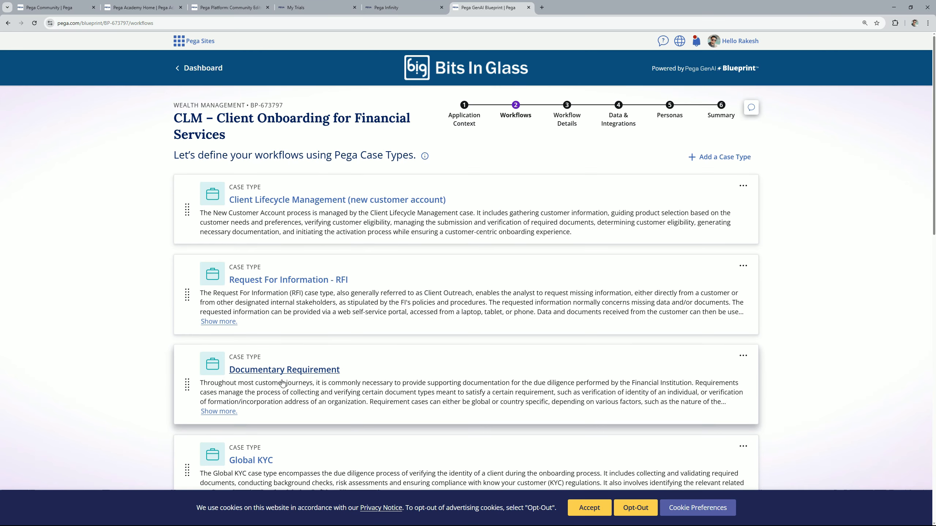
Review the list of suggested case types and their descriptions for the client onboarding application
{"action": "scroll", "coordinate": [437, 274], "scroll_direction": "down", "scroll_amount": 5}
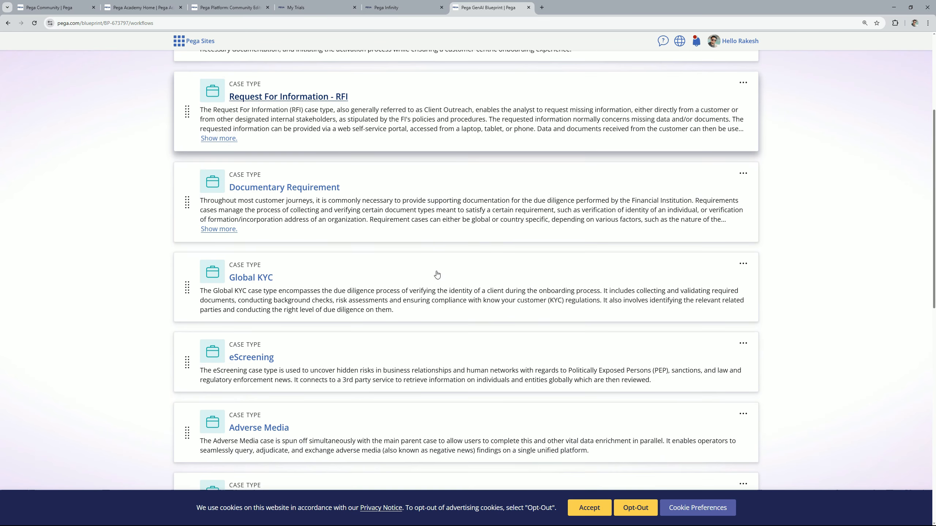
{"action": "scroll", "coordinate": [437, 274], "scroll_direction": "down", "scroll_amount": 8}
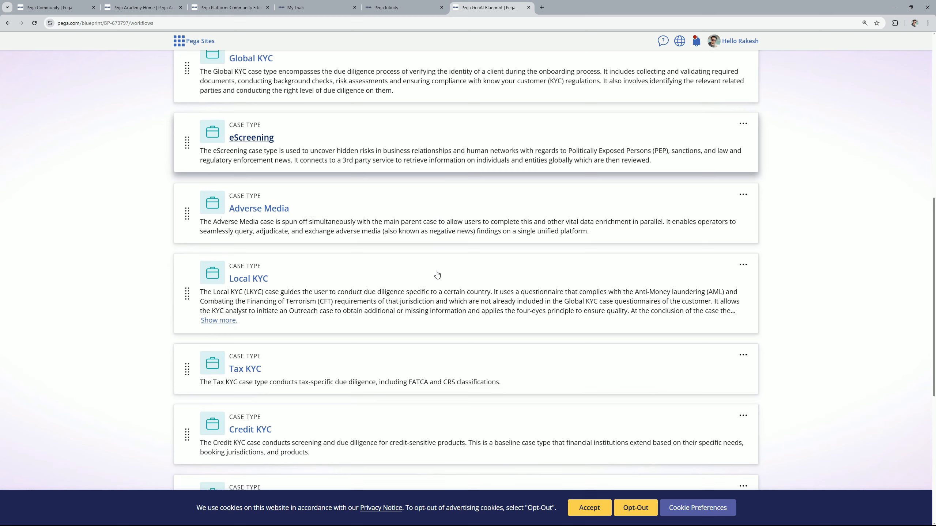
{"action": "scroll", "coordinate": [436, 275], "scroll_direction": "down", "scroll_amount": 7}
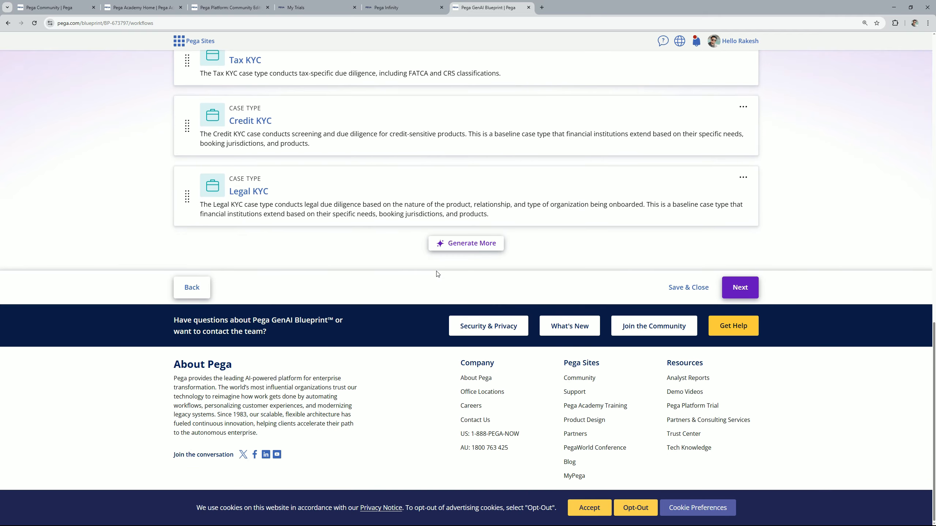
{"action": "scroll", "coordinate": [438, 273], "scroll_direction": "up", "scroll_amount": 5}
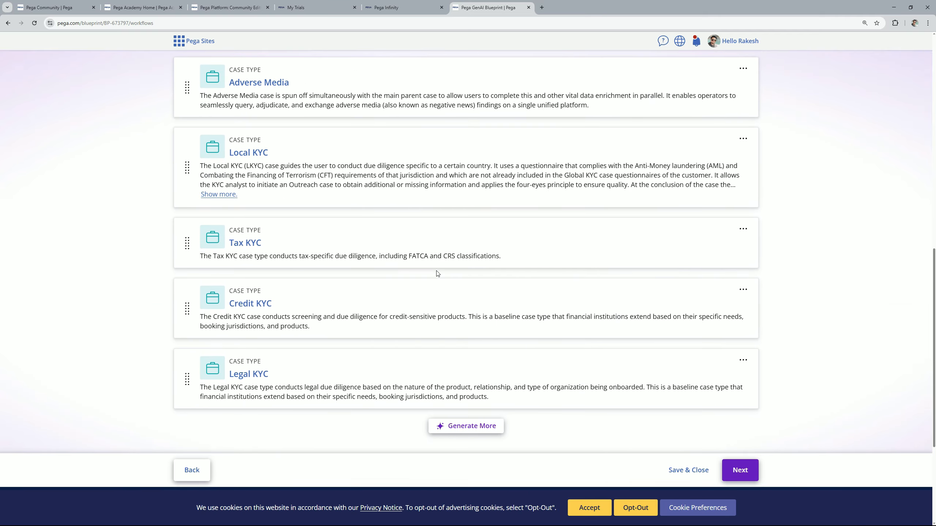
{"action": "scroll", "coordinate": [437, 274], "scroll_direction": "up", "scroll_amount": 6}
{"action": "scroll", "coordinate": [437, 273], "scroll_direction": "up", "scroll_amount": 6}
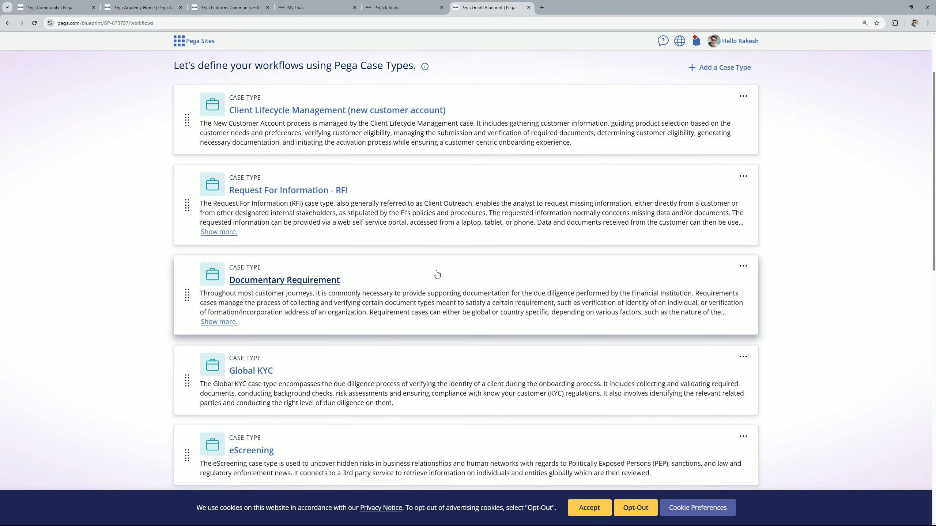
{"action": "scroll", "coordinate": [436, 273], "scroll_direction": "down", "scroll_amount": 7}
{"action": "scroll", "coordinate": [437, 273], "scroll_direction": "down", "scroll_amount": 10}
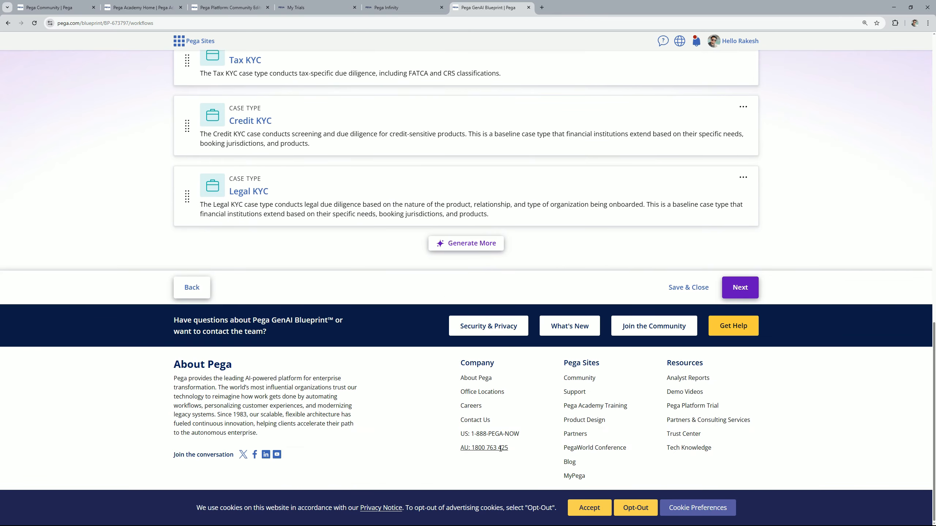
Generate more case types for the application and look over the additions to the list
{"action": "left_click", "coordinate": [467, 244]}
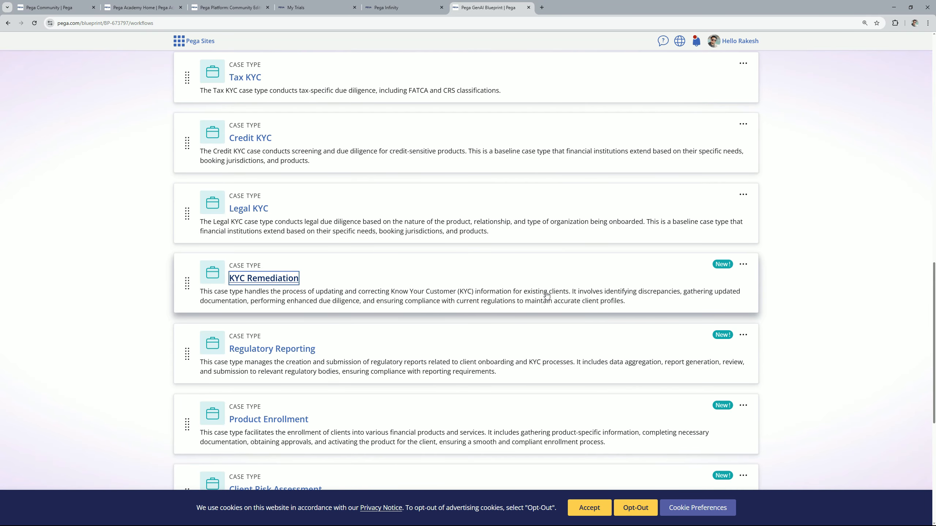
{"action": "scroll", "coordinate": [548, 293], "scroll_direction": "down", "scroll_amount": 4}
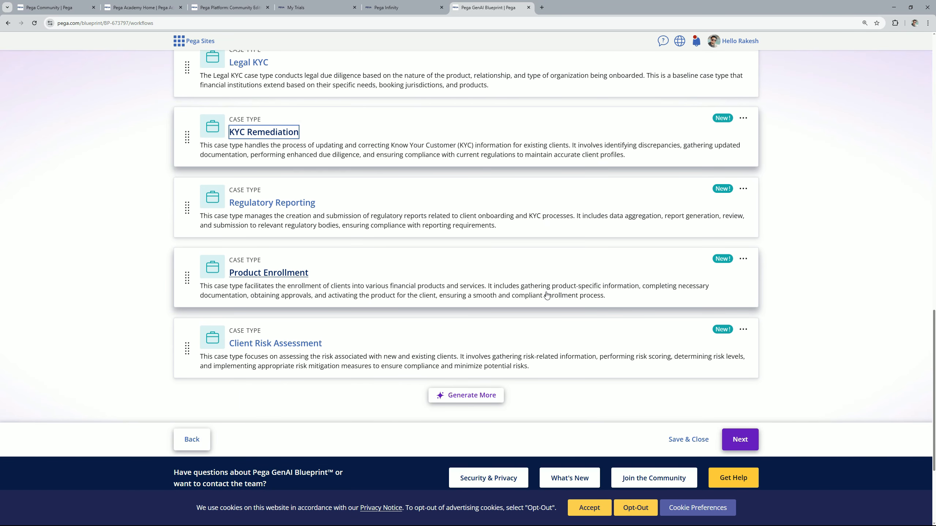
{"action": "scroll", "coordinate": [547, 295], "scroll_direction": "up", "scroll_amount": 10}
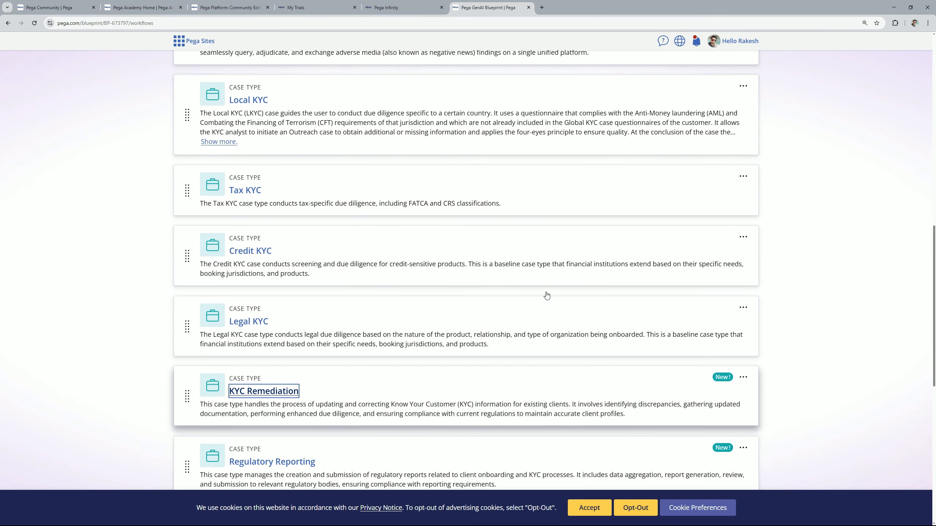
{"action": "scroll", "coordinate": [546, 295], "scroll_direction": "up", "scroll_amount": 10}
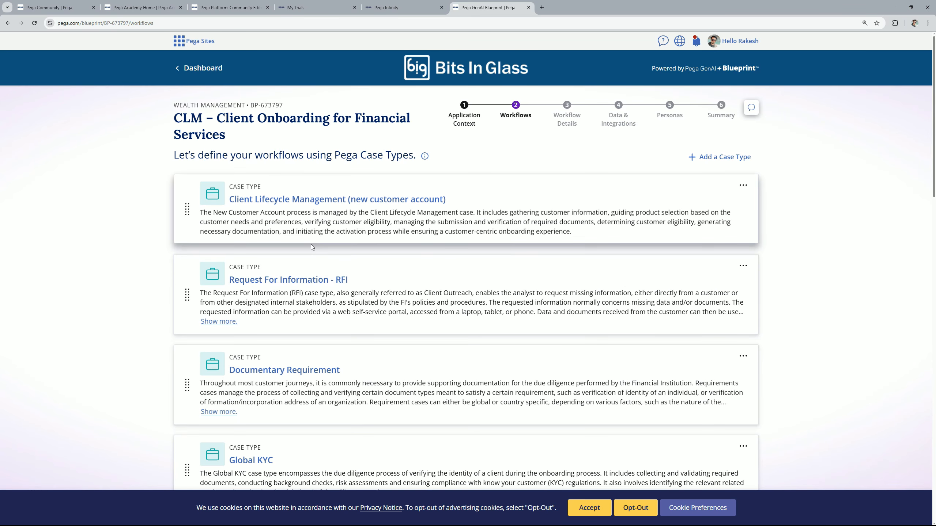
Add a case type named Test Case KYC 1 with the description "This is a testing KYC case type"
{"action": "left_click", "coordinate": [722, 157]}
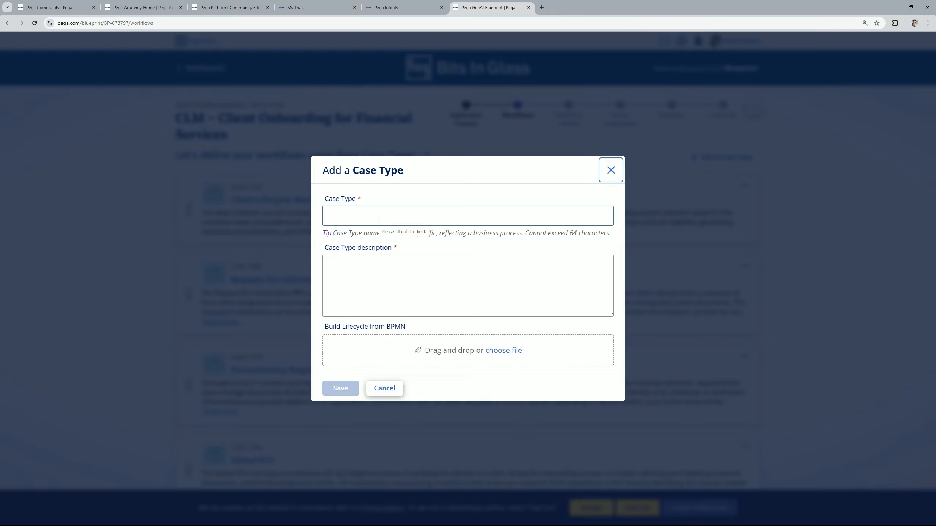
{"action": "left_click", "coordinate": [382, 216]}
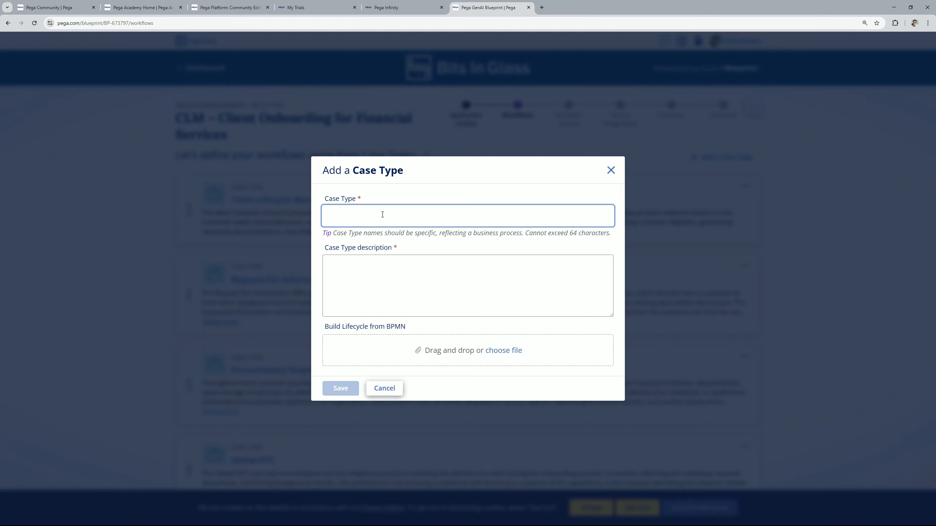
{"action": "type", "text": "Test Case KYC 1"}
{"action": "left_click", "coordinate": [404, 285]}
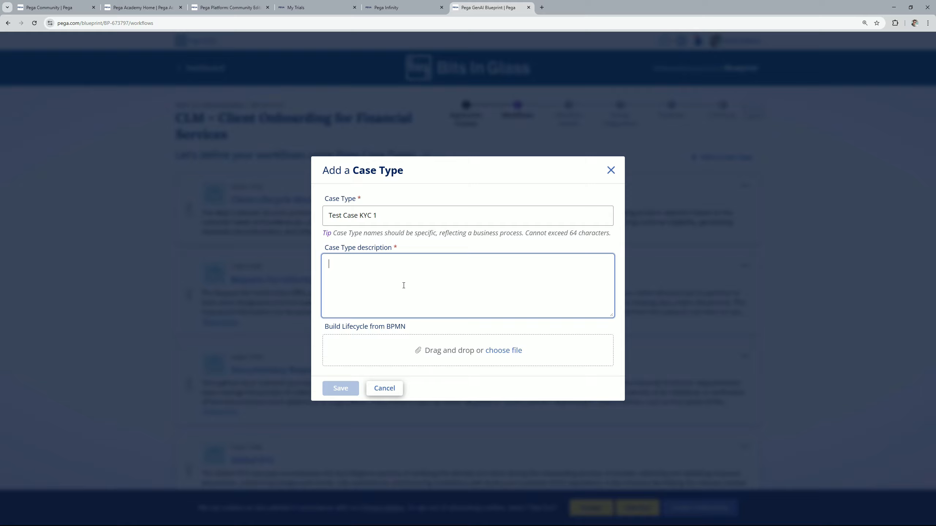
{"action": "type", "text": "This is a test"}
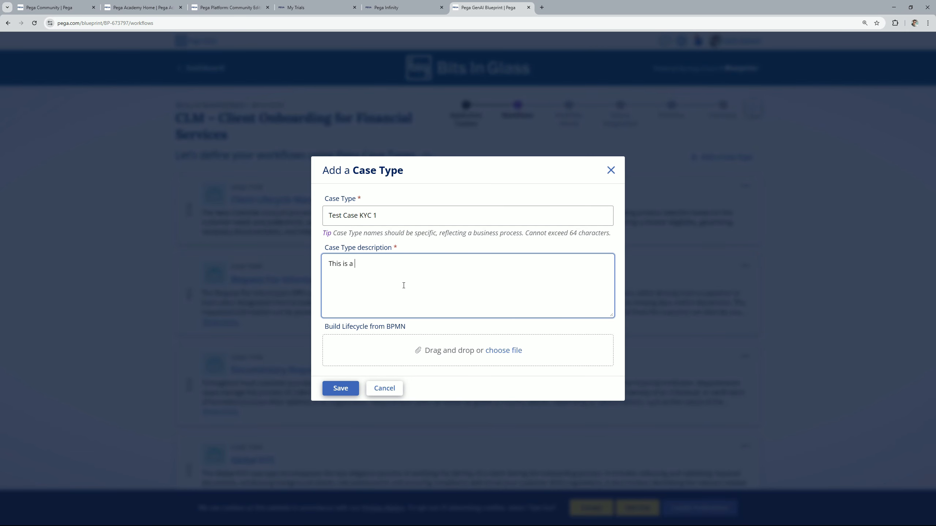
{"action": "type", "text": "ing KYC case type"}
{"action": "left_click", "coordinate": [339, 389]}
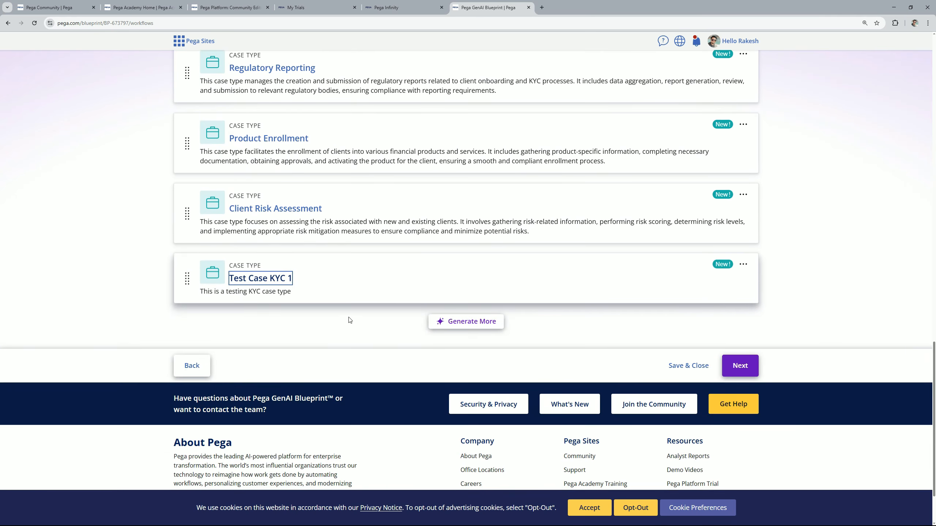
Delete the Request For Information - RFI case type from the workflows
{"action": "scroll", "coordinate": [613, 273], "scroll_direction": "up", "scroll_amount": 4}
{"action": "scroll", "coordinate": [615, 274], "scroll_direction": "up", "scroll_amount": 8}
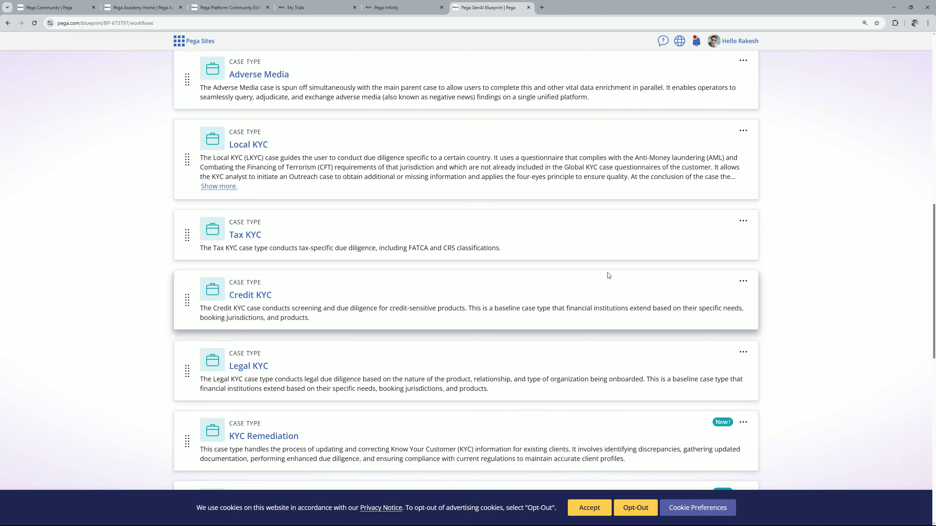
{"action": "scroll", "coordinate": [608, 275], "scroll_direction": "up", "scroll_amount": 6}
{"action": "scroll", "coordinate": [608, 276], "scroll_direction": "up", "scroll_amount": 6}
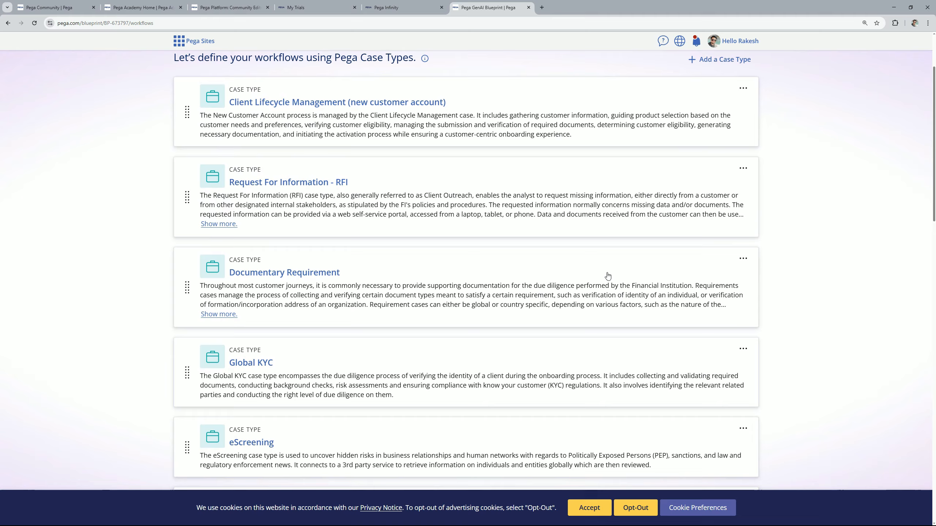
{"action": "scroll", "coordinate": [607, 275], "scroll_direction": "up", "scroll_amount": 1}
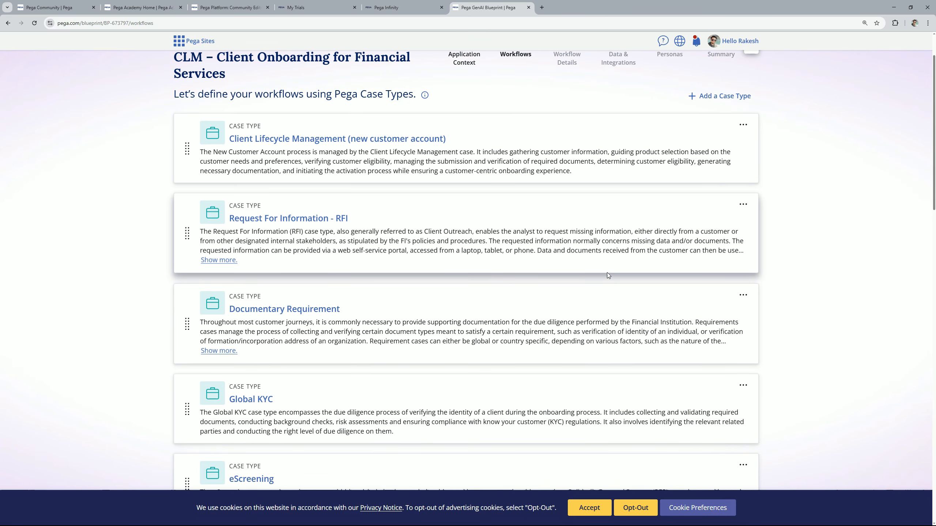
{"action": "left_click", "coordinate": [744, 208]}
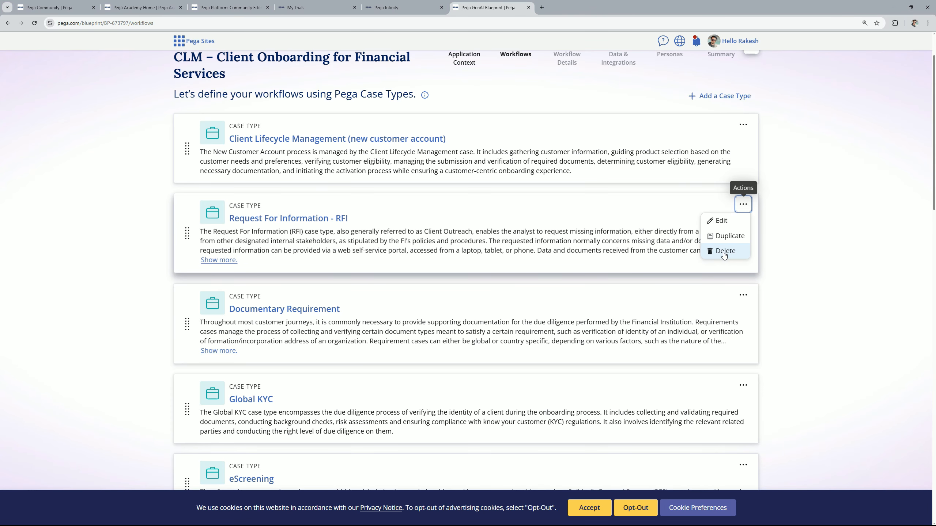
{"action": "left_click", "coordinate": [723, 253]}
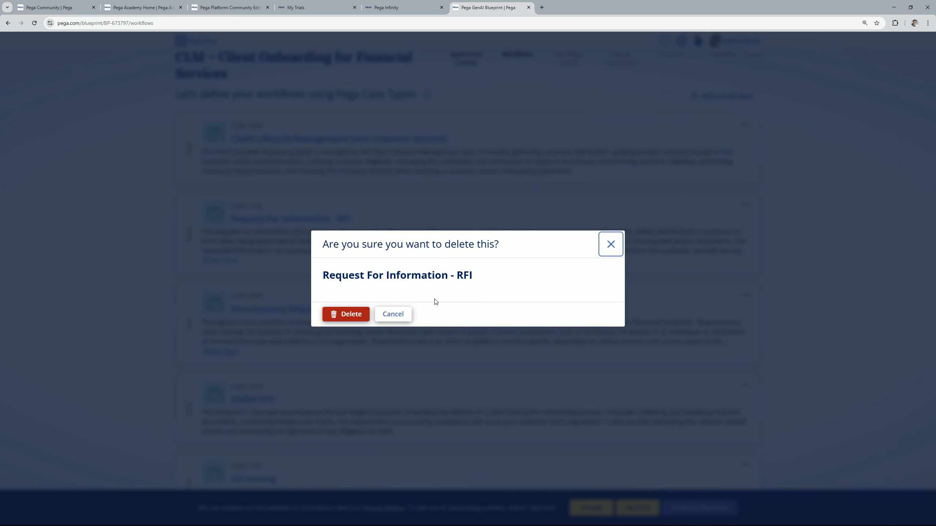
{"action": "left_click", "coordinate": [346, 316]}
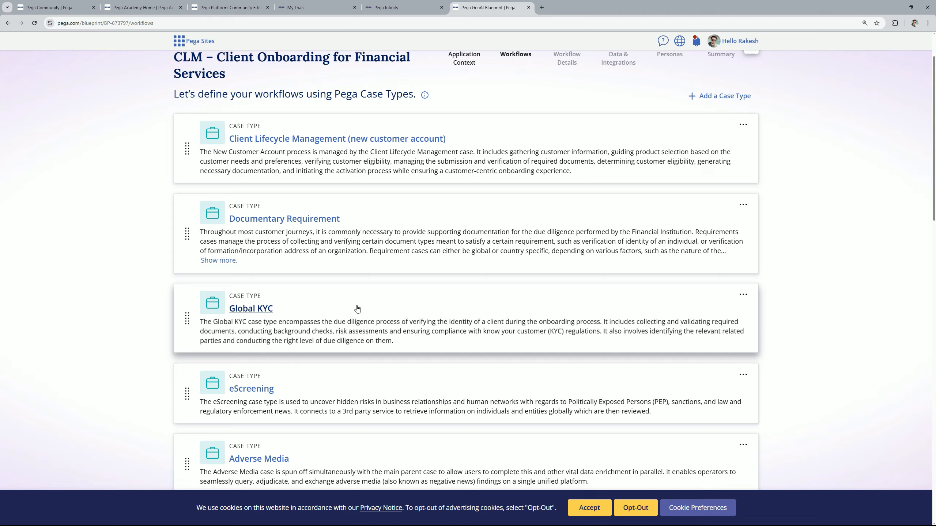
Look over the editable name, description and BPMN upload of the Documentary Requirement case type and close it without saving
{"action": "left_click", "coordinate": [742, 206]}
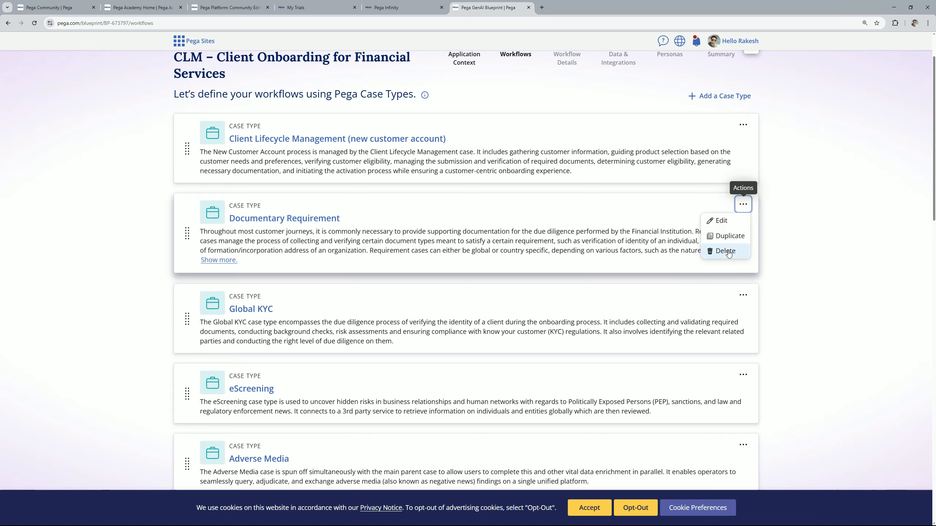
{"action": "left_click", "coordinate": [723, 221]}
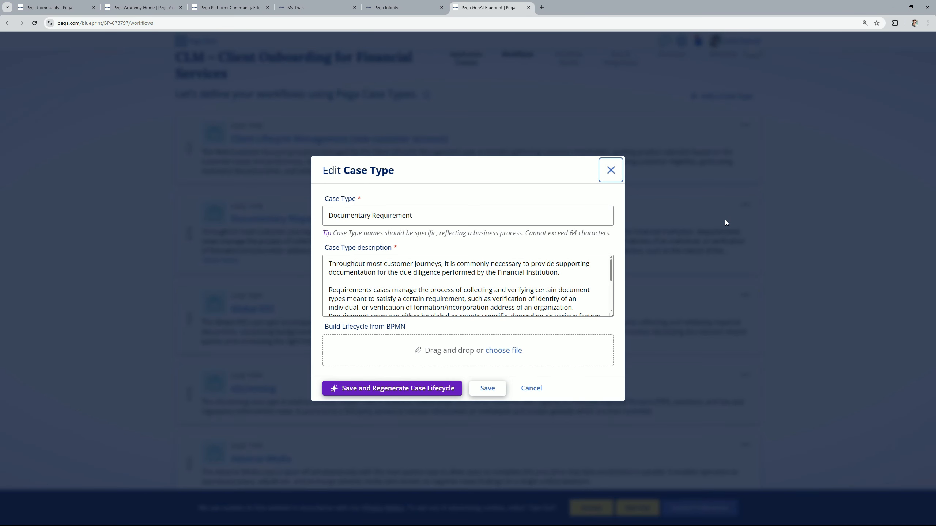
{"action": "left_click", "coordinate": [416, 290]}
{"action": "left_click", "coordinate": [453, 211]}
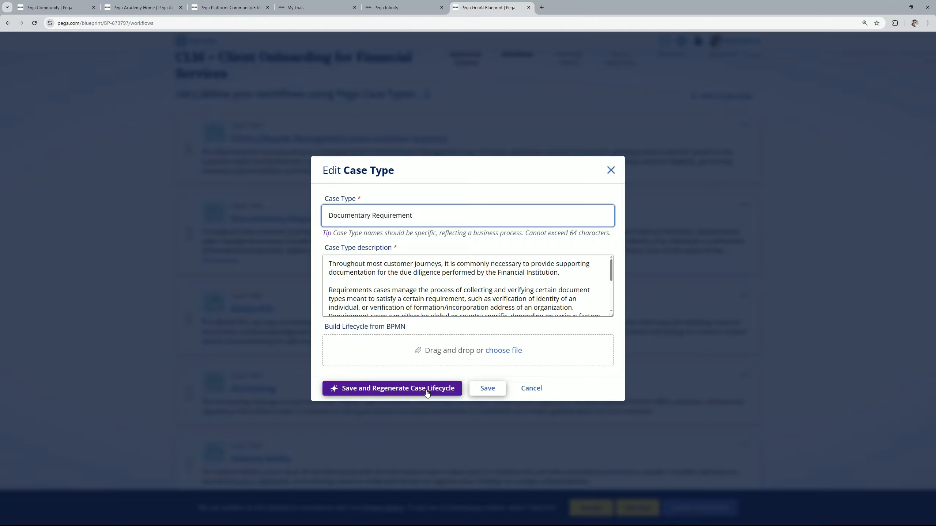
{"action": "left_click", "coordinate": [611, 169]}
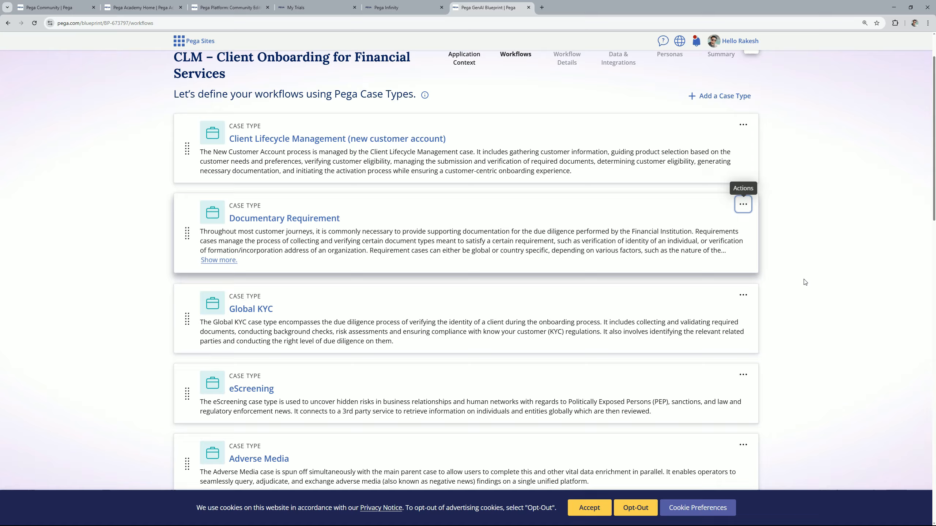
Finish the list of case types and proceed to the Workflow Details stage of the blueprint
{"action": "scroll", "coordinate": [615, 243], "scroll_direction": "down", "scroll_amount": 8}
{"action": "scroll", "coordinate": [615, 243], "scroll_direction": "down", "scroll_amount": 5}
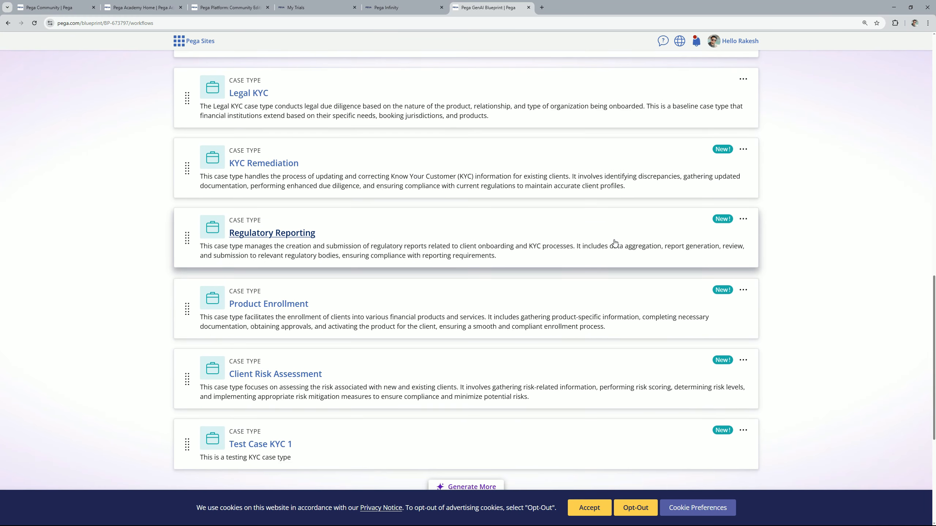
{"action": "scroll", "coordinate": [614, 242], "scroll_direction": "down", "scroll_amount": 5}
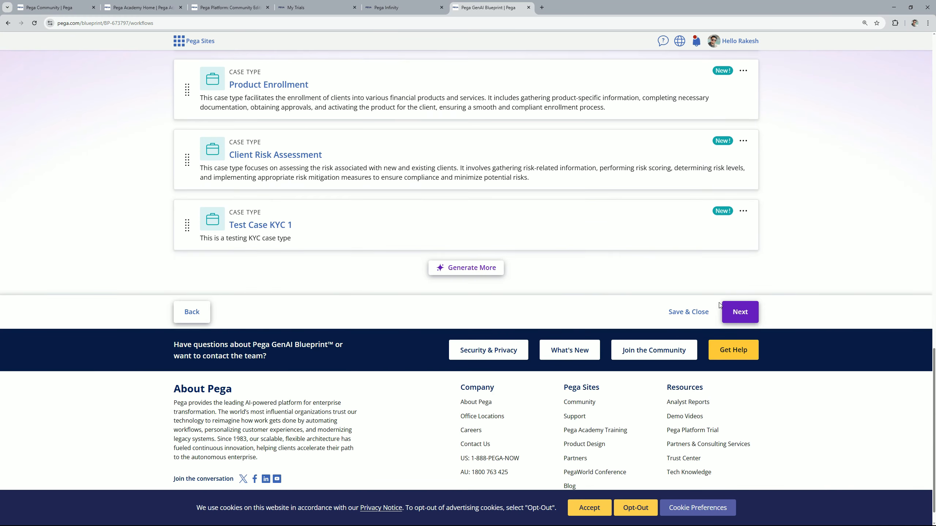
{"action": "left_click", "coordinate": [734, 314]}
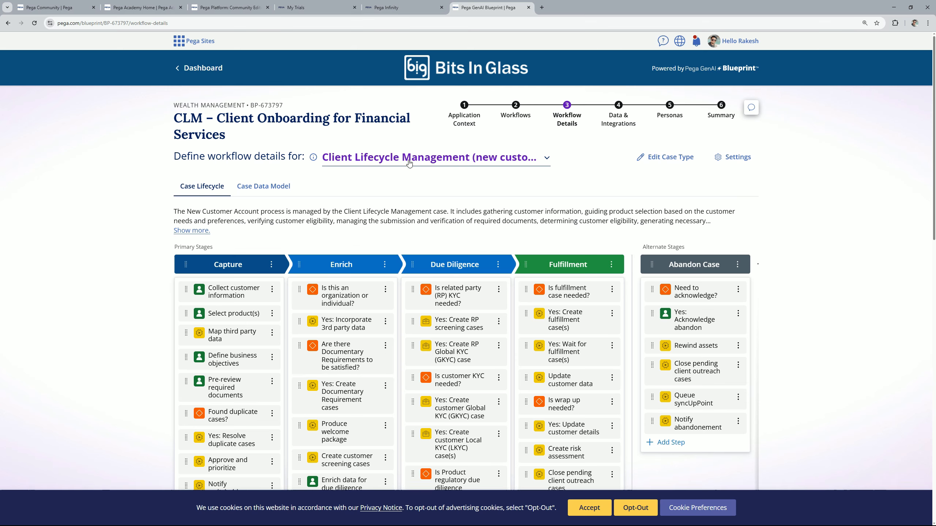
Browse the case types available for workflow details and choose Client Lifecycle Management (new customer account)
{"action": "left_click", "coordinate": [547, 158]}
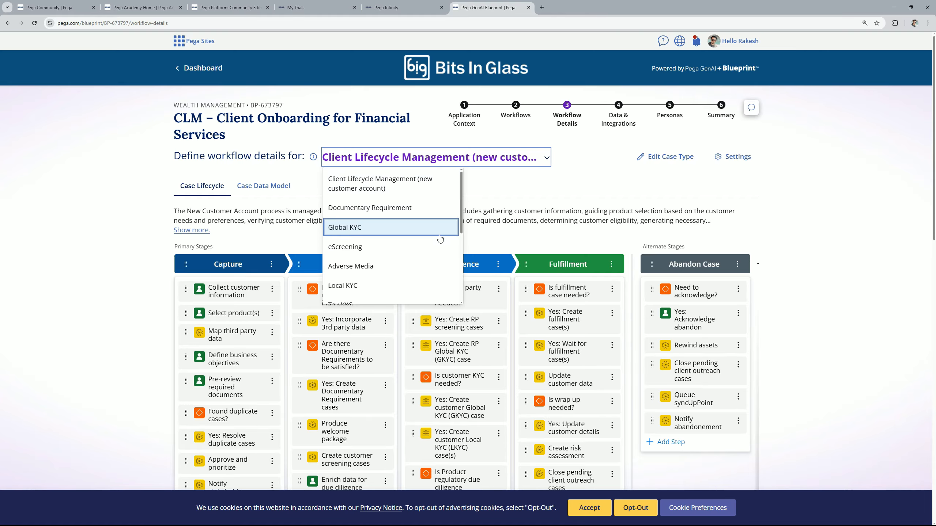
{"action": "scroll", "coordinate": [440, 239], "scroll_direction": "down", "scroll_amount": 4}
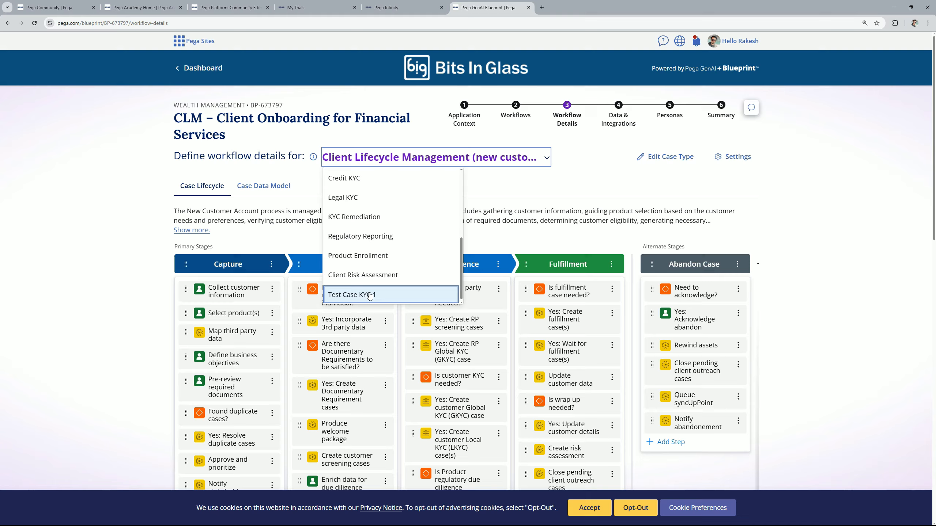
{"action": "scroll", "coordinate": [404, 267], "scroll_direction": "up", "scroll_amount": 4}
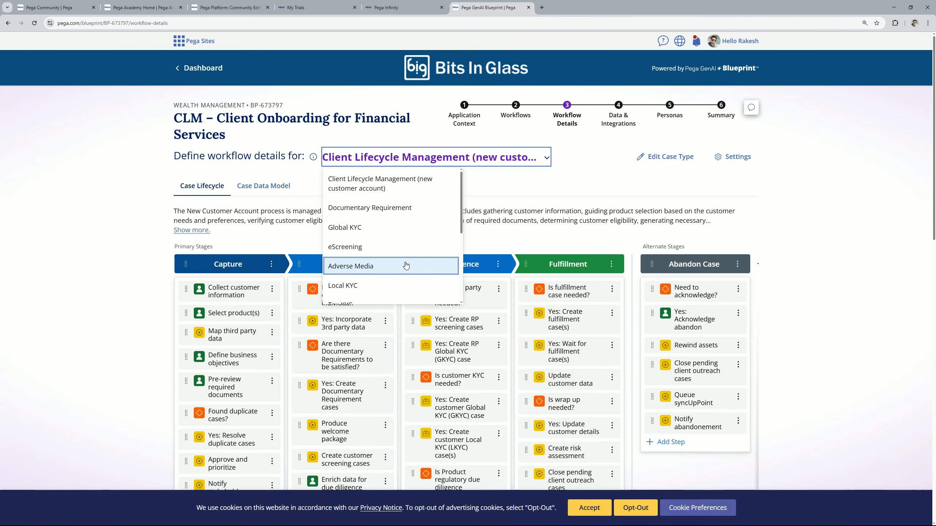
{"action": "left_click", "coordinate": [379, 184]}
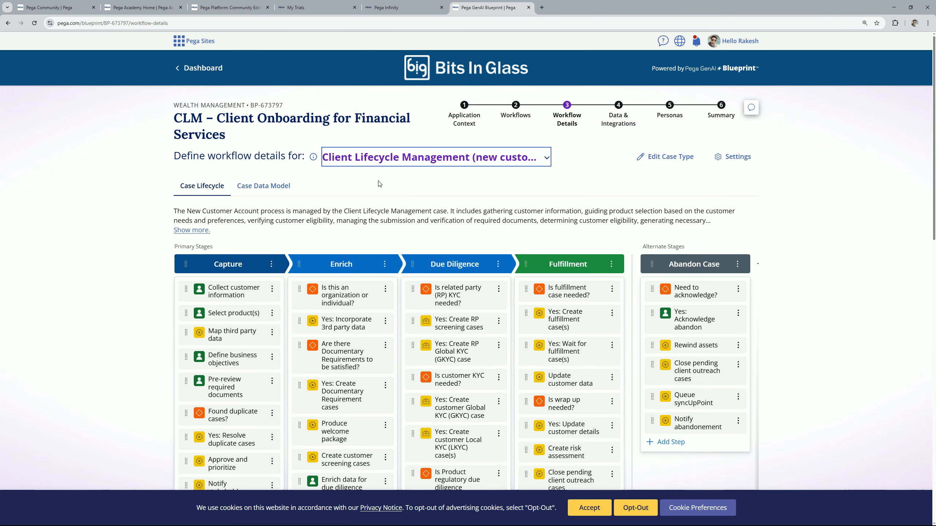
Look through the step types offered for a new step in the Capture stage and cancel without adding one
{"action": "scroll", "coordinate": [524, 242], "scroll_direction": "down", "scroll_amount": 2}
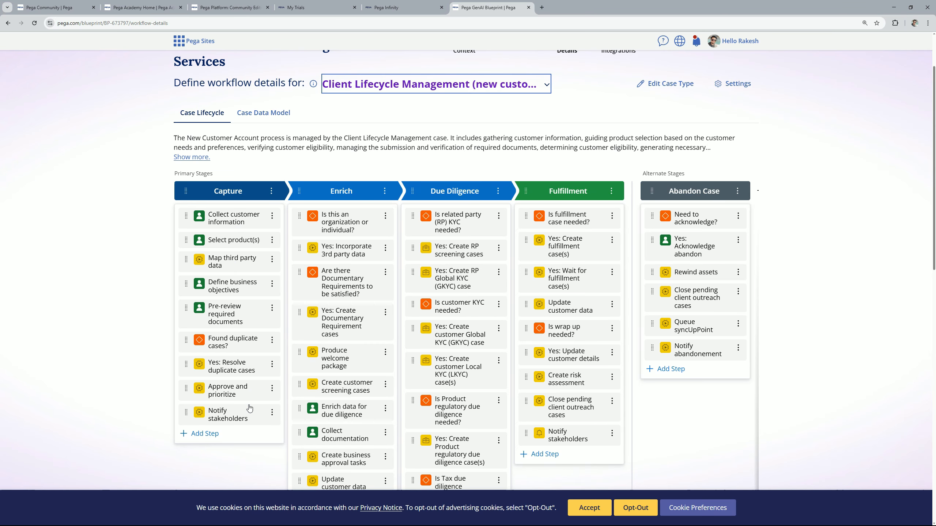
{"action": "scroll", "coordinate": [333, 270], "scroll_direction": "down", "scroll_amount": 3}
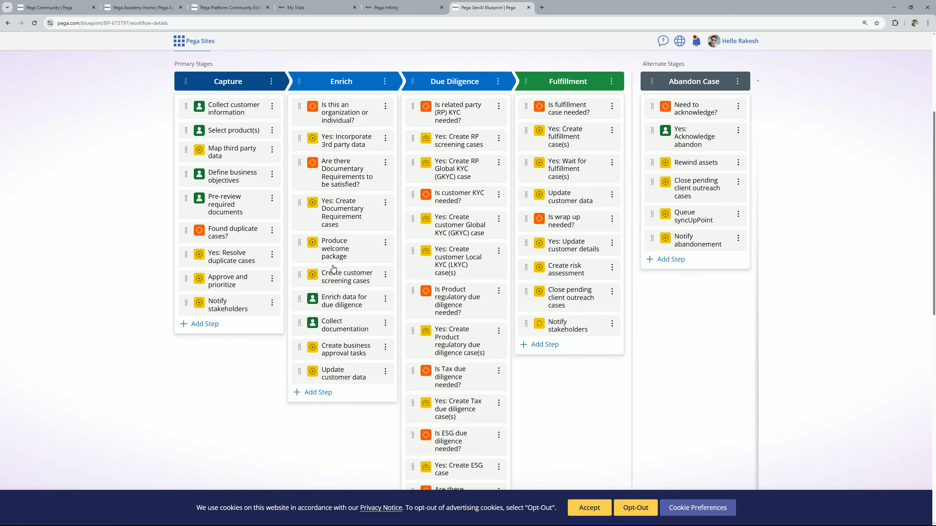
{"action": "left_click", "coordinate": [203, 324]}
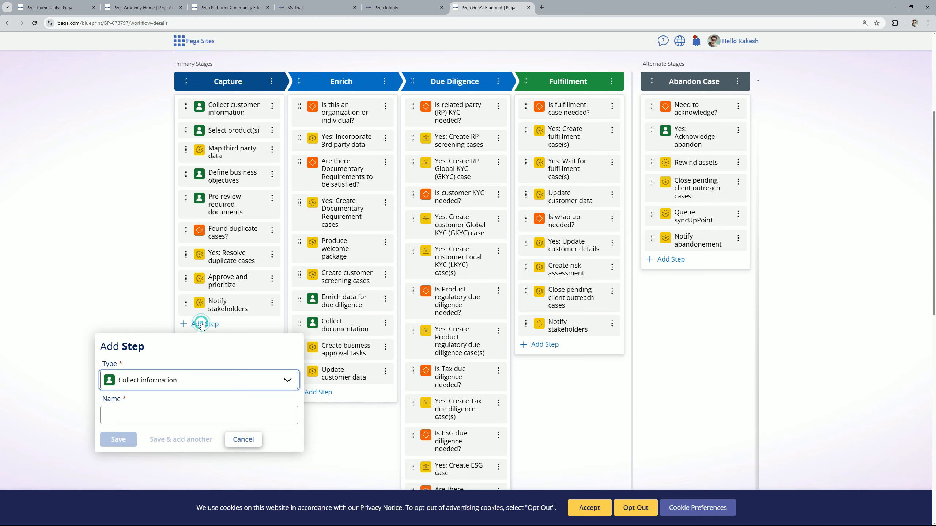
{"action": "left_click", "coordinate": [287, 382]}
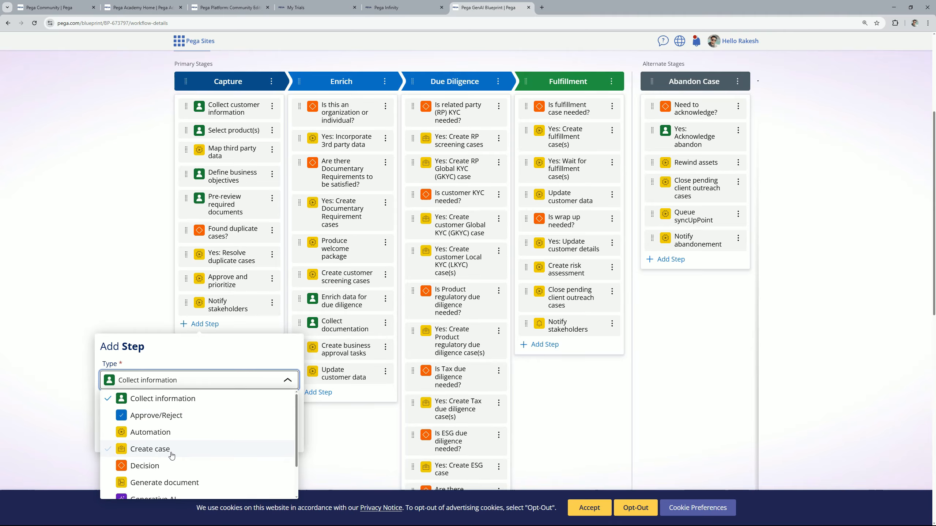
{"action": "scroll", "coordinate": [172, 455], "scroll_direction": "down", "scroll_amount": 1}
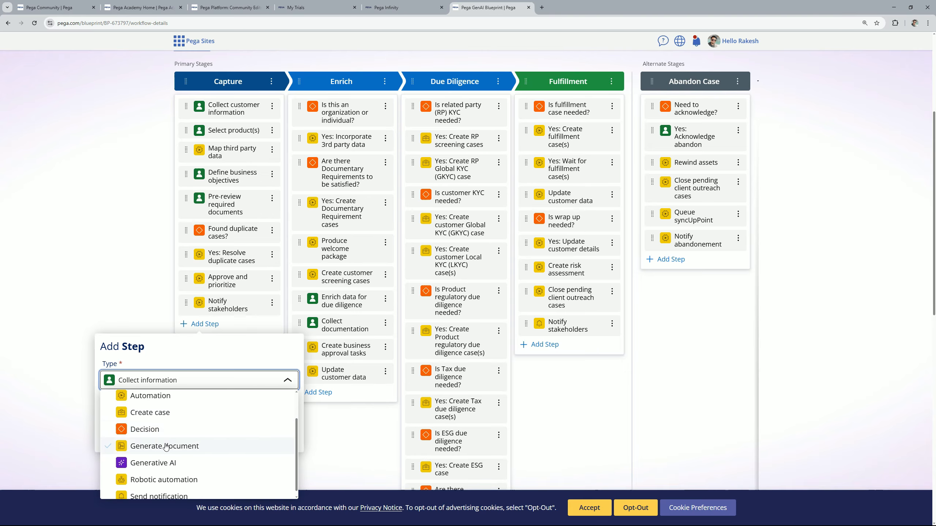
{"action": "scroll", "coordinate": [169, 449], "scroll_direction": "down", "scroll_amount": 1}
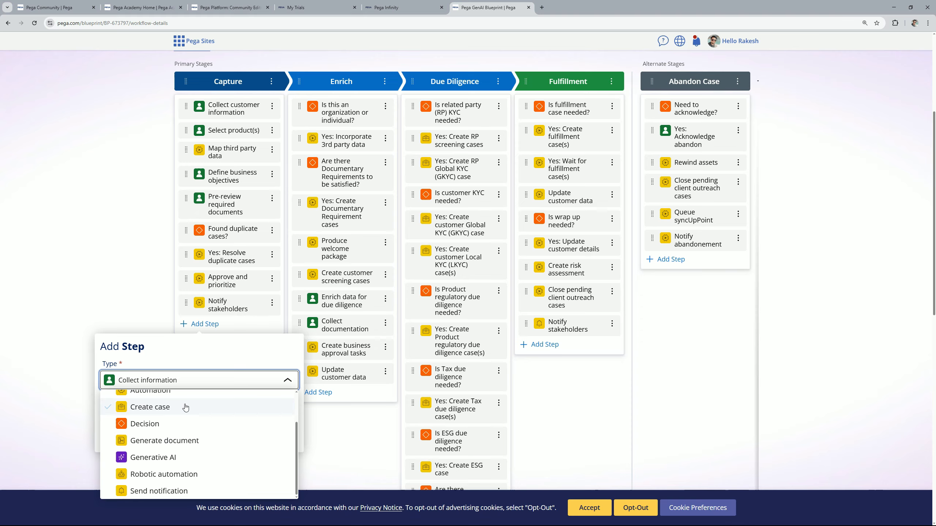
{"action": "left_click", "coordinate": [693, 370]}
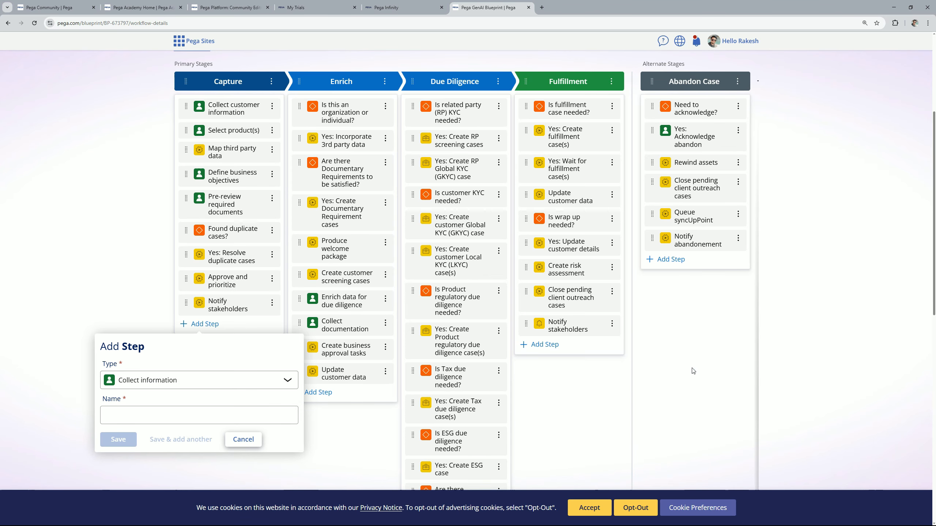
{"action": "left_click", "coordinate": [243, 439]}
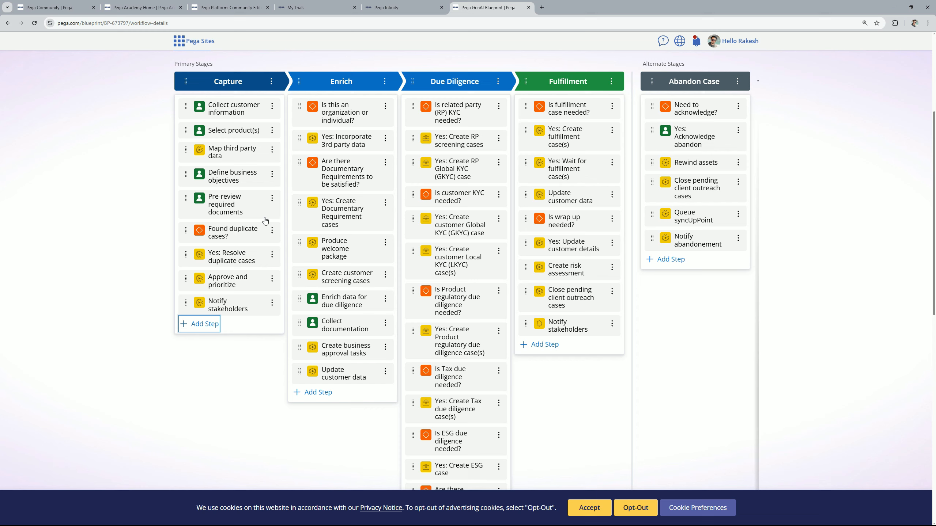
Add a process named Process 2 to the Capture stage
{"action": "left_click", "coordinate": [271, 82]}
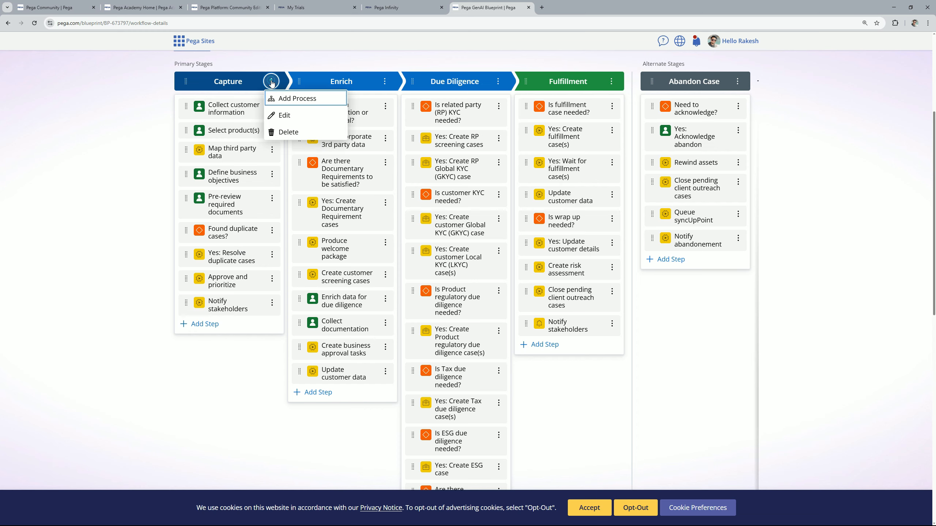
{"action": "left_click", "coordinate": [310, 99]}
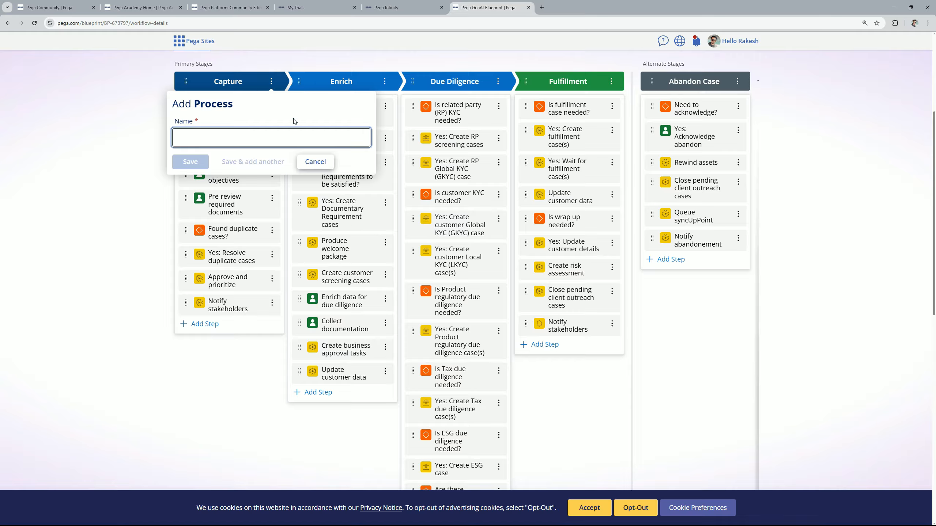
{"action": "type", "text": "Process 2"}
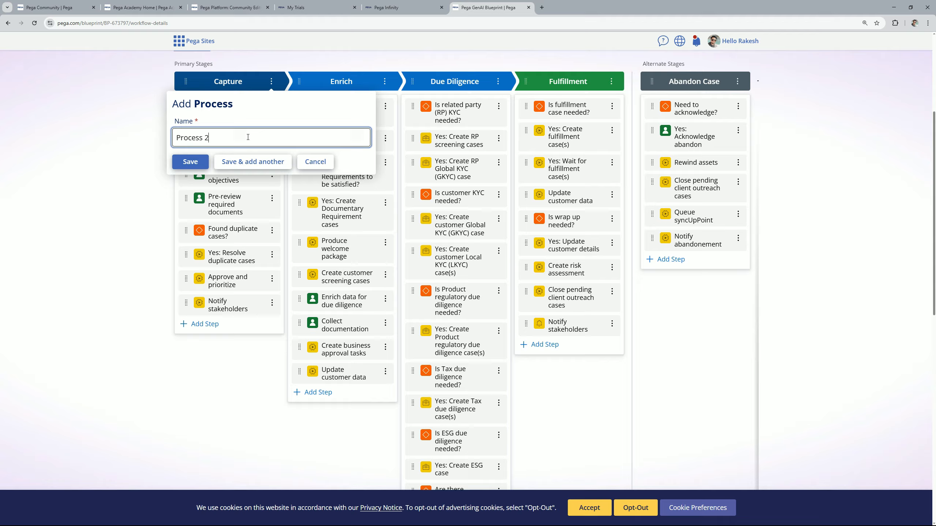
{"action": "left_click", "coordinate": [193, 165]}
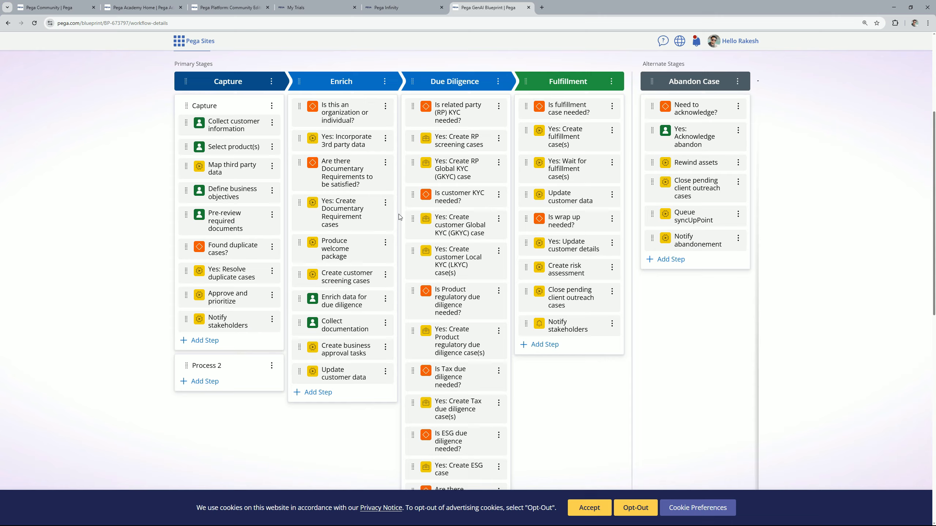
Add a Collect information step named Process 2 to the new process in the Capture stage
{"action": "left_click", "coordinate": [203, 381]}
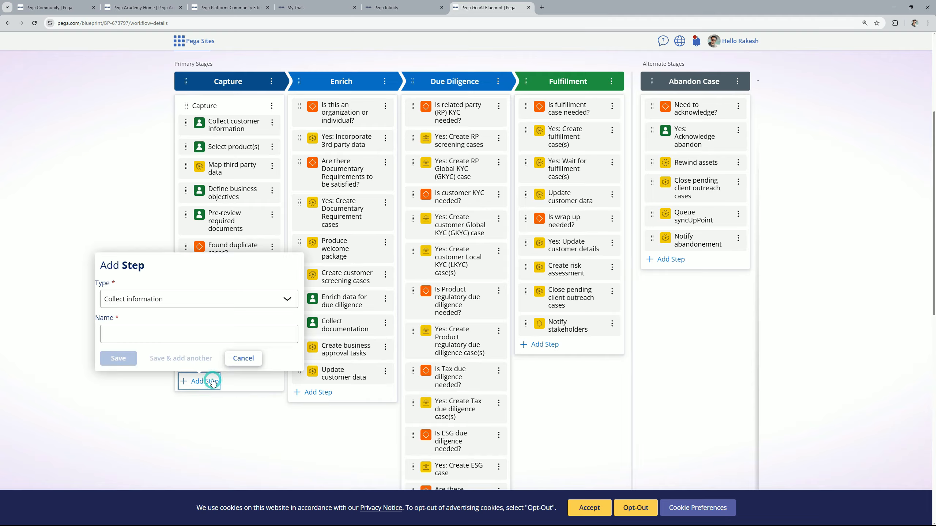
{"action": "left_click", "coordinate": [130, 328]}
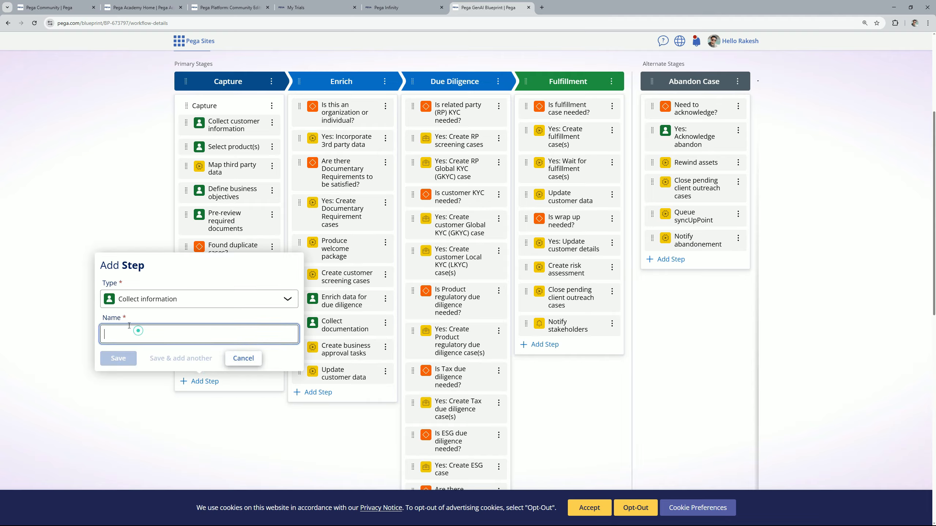
{"action": "type", "text": "Process 2"}
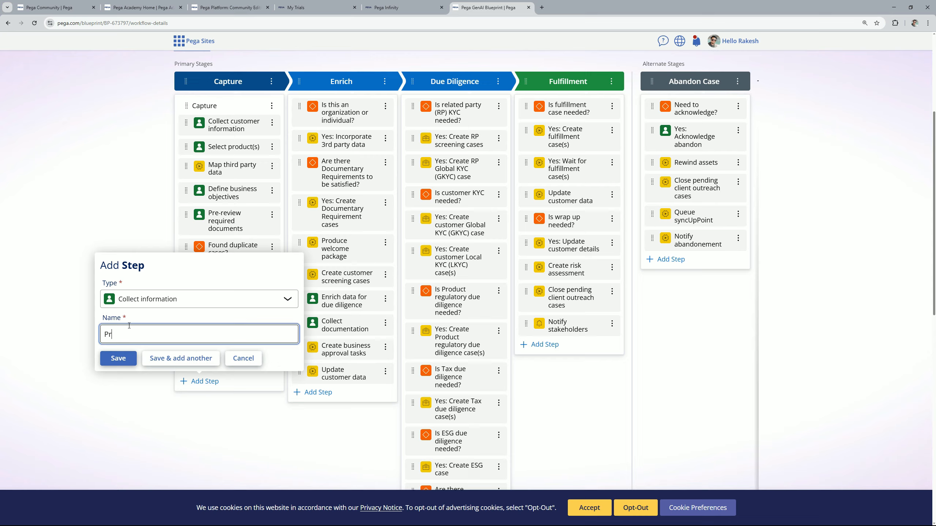
{"action": "left_click", "coordinate": [118, 358]}
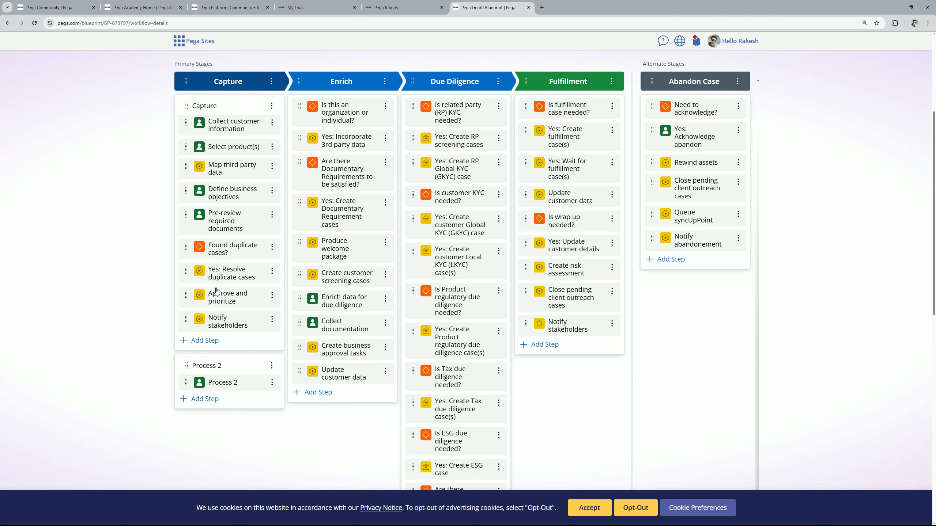
Examine the Alternate Stages of the case lifecycle and the Abandon Case steps beside the primary stages
{"action": "scroll", "coordinate": [217, 292], "scroll_direction": "up", "scroll_amount": 2}
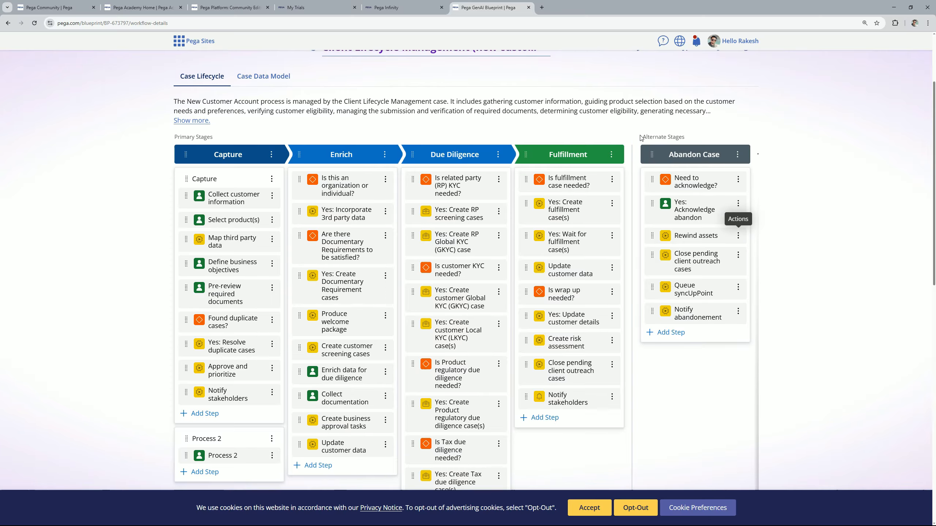
{"action": "left_click_drag", "start_coordinate": [643, 135], "coordinate": [700, 137]}
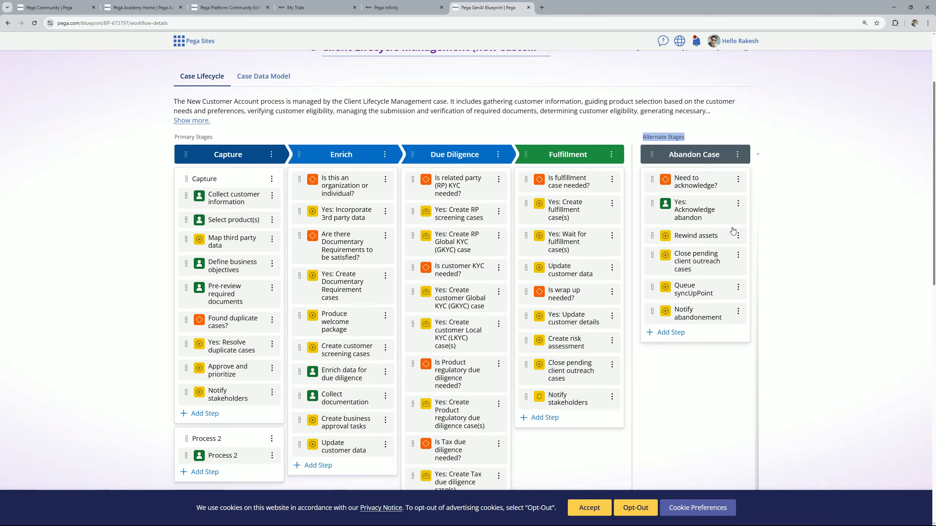
{"action": "scroll", "coordinate": [726, 221], "scroll_direction": "down", "scroll_amount": 3}
{"action": "scroll", "coordinate": [731, 230], "scroll_direction": "down", "scroll_amount": 2}
{"action": "scroll", "coordinate": [700, 166], "scroll_direction": "up", "scroll_amount": 8}
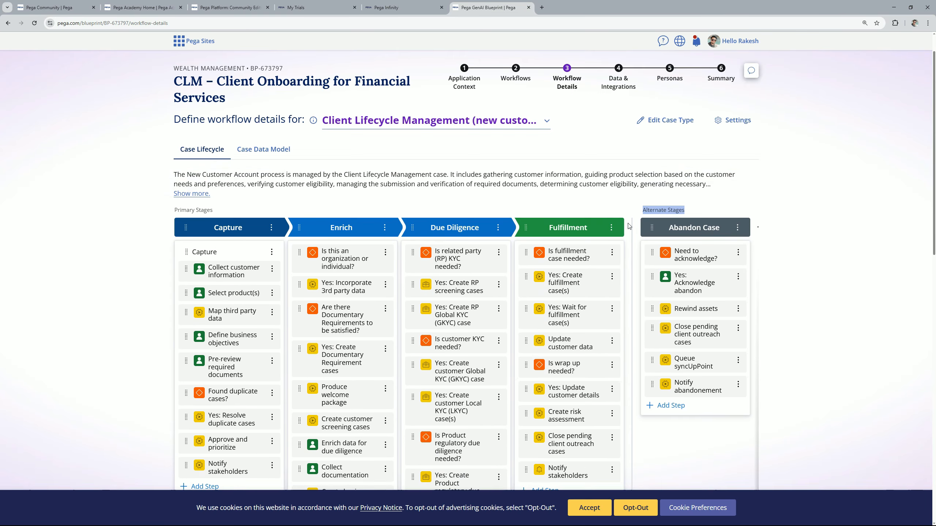
Review the name and description of the Client Lifecycle Management (new customer account) case type and close its edit form without saving
{"action": "left_click", "coordinate": [665, 124]}
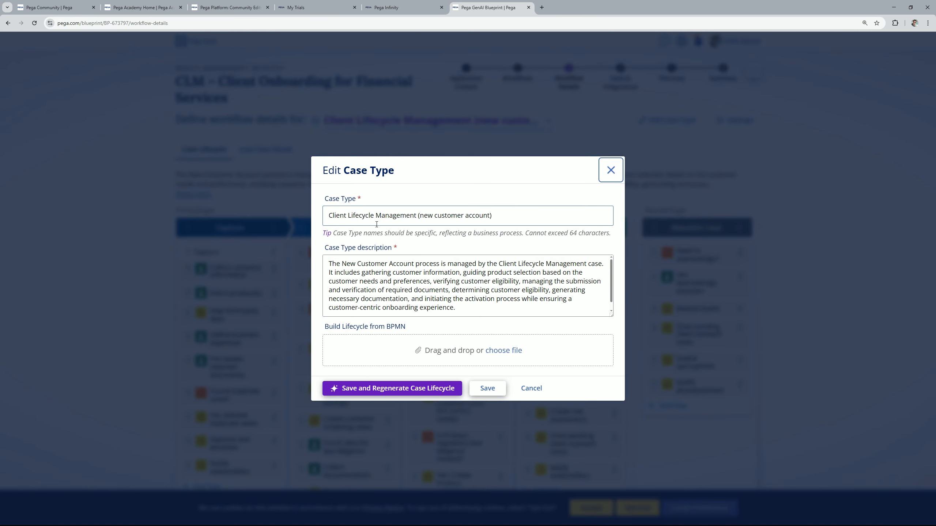
{"action": "scroll", "coordinate": [438, 273], "scroll_direction": "down", "scroll_amount": 1}
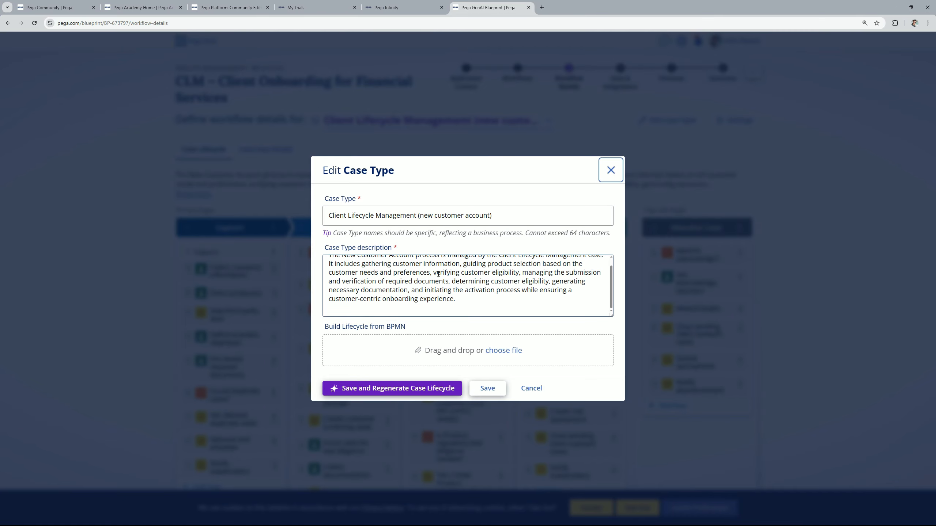
{"action": "scroll", "coordinate": [438, 274], "scroll_direction": "up", "scroll_amount": 1}
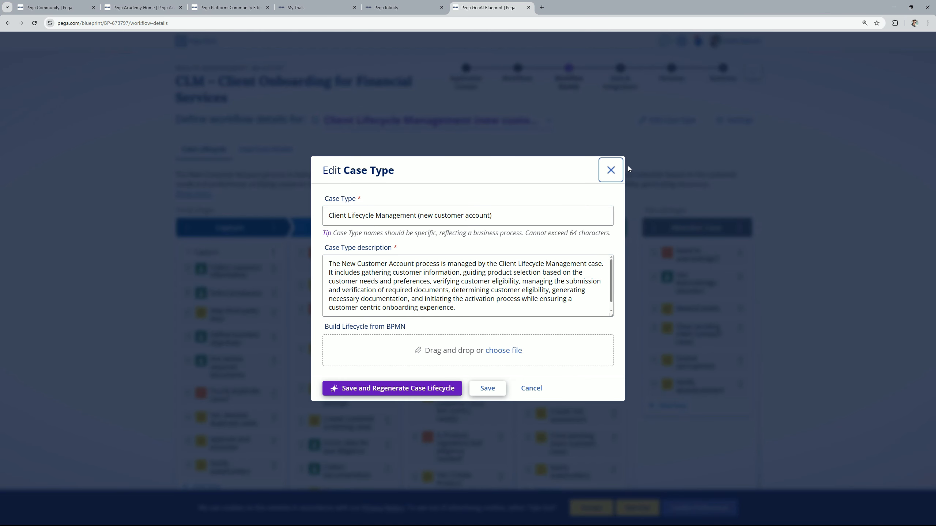
{"action": "left_click", "coordinate": [610, 171]}
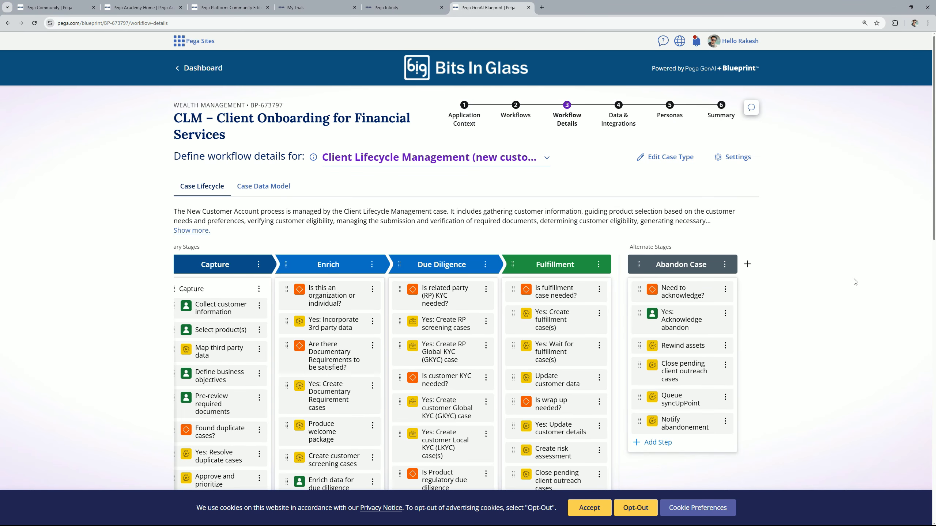
Add an alternate stage named Reject after the Abandon Case stage of the Client Lifecycle Management (new customer account) case type
{"action": "left_click", "coordinate": [748, 265]}
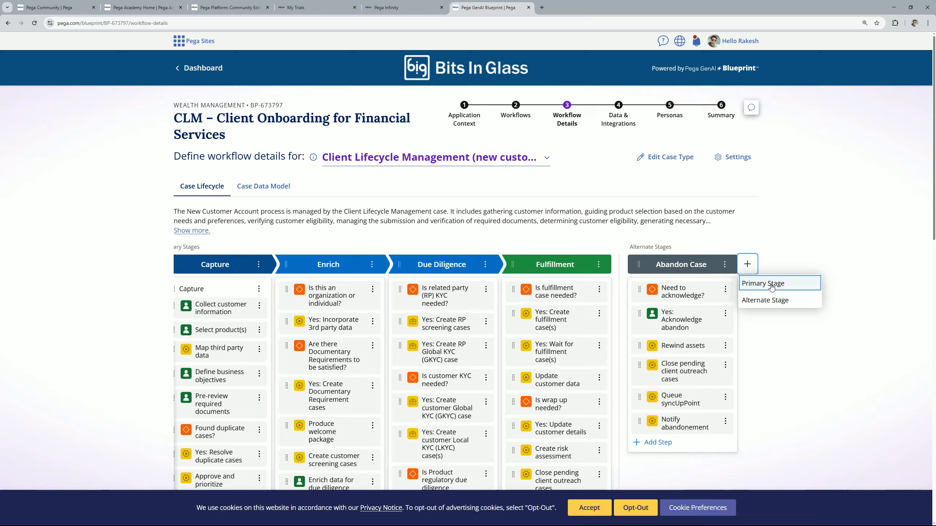
{"action": "left_click", "coordinate": [761, 303]}
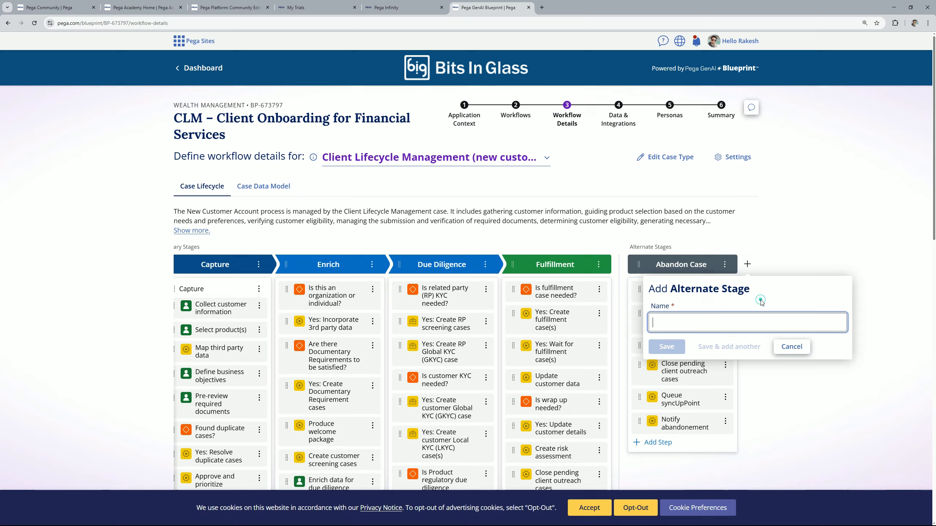
{"action": "left_click", "coordinate": [688, 323]}
{"action": "type", "text": "Reject"}
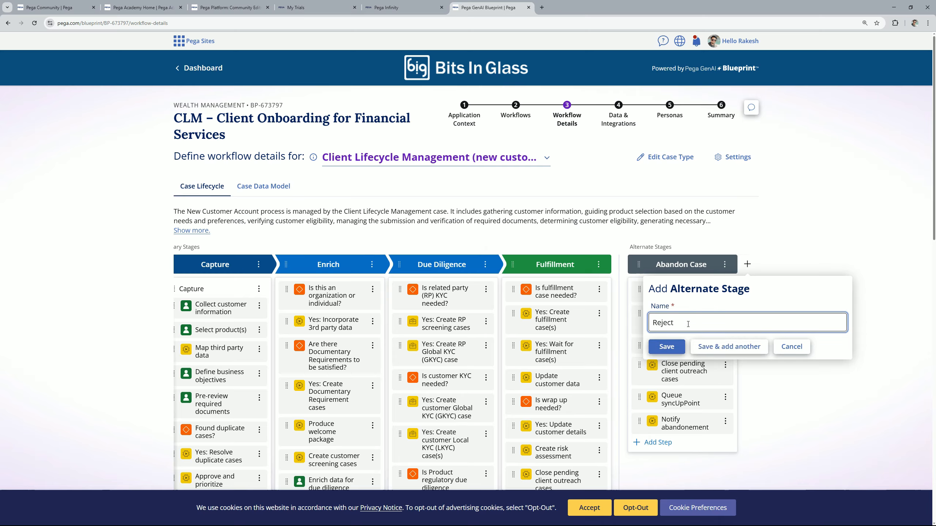
{"action": "left_click", "coordinate": [666, 347]}
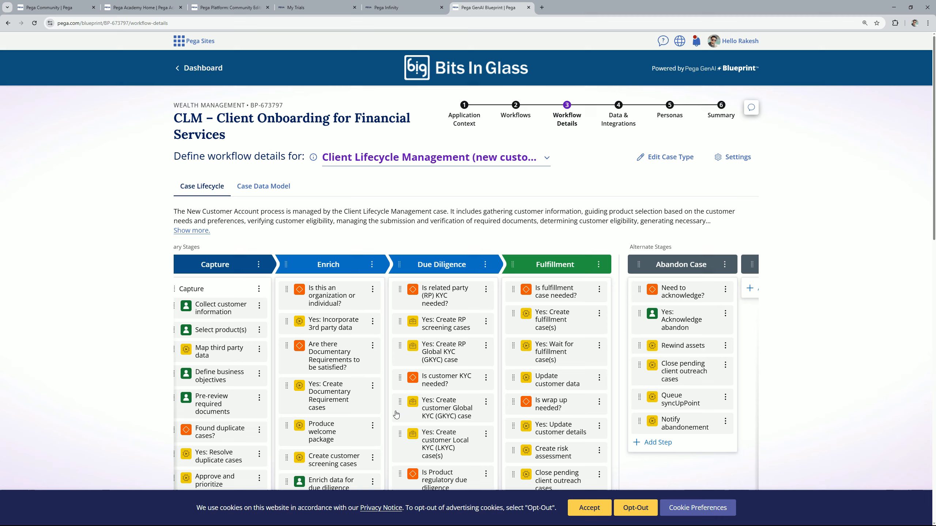
{"action": "scroll", "coordinate": [396, 414], "scroll_direction": "down", "scroll_amount": 5}
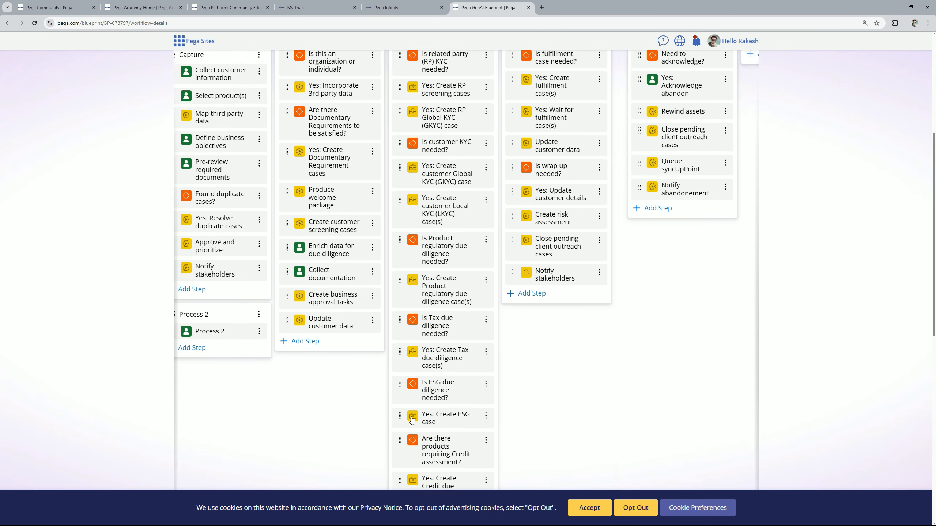
{"action": "scroll", "coordinate": [412, 420], "scroll_direction": "down", "scroll_amount": 7}
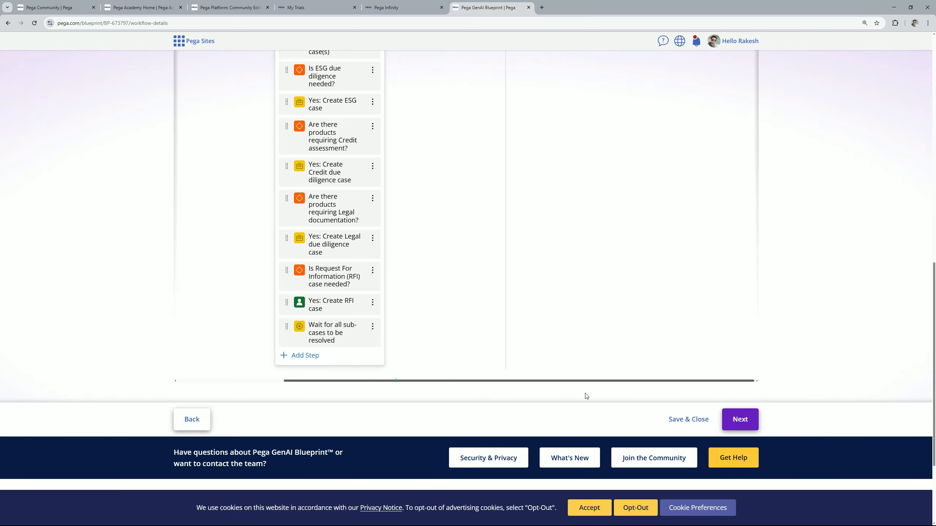
{"action": "scroll", "coordinate": [706, 318], "scroll_direction": "up", "scroll_amount": 12}
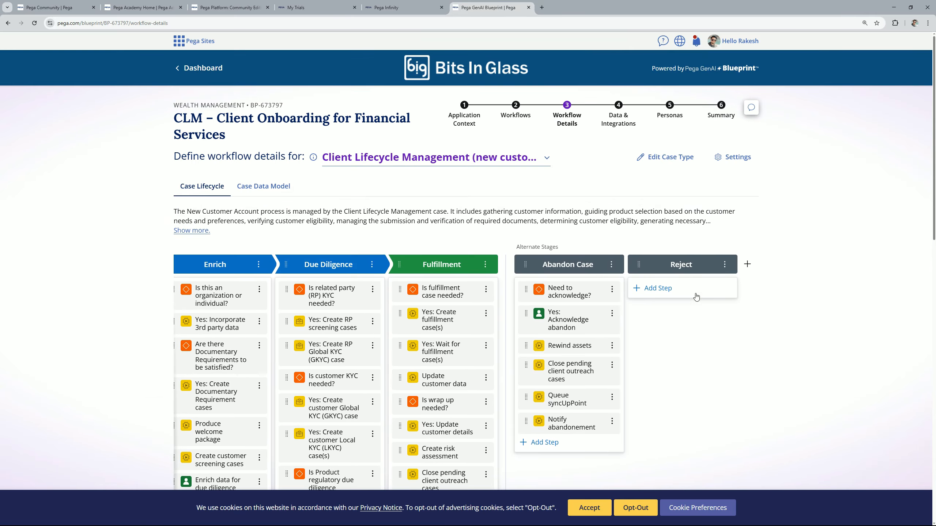
Review the Reject stage's edit form, its available actions and the stage types that can be added, without changing anything
{"action": "left_click", "coordinate": [682, 265]}
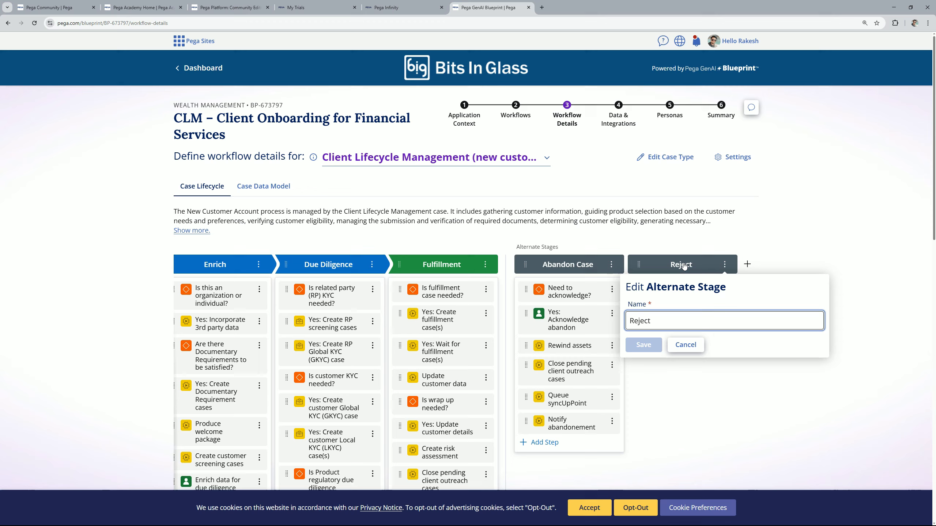
{"action": "left_click", "coordinate": [686, 346]}
{"action": "left_click", "coordinate": [723, 263]}
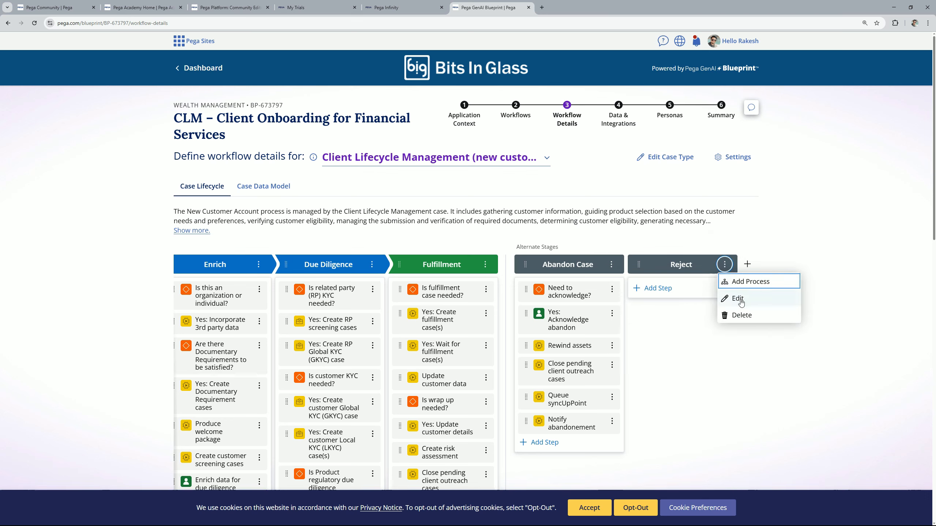
{"action": "left_click", "coordinate": [818, 353]}
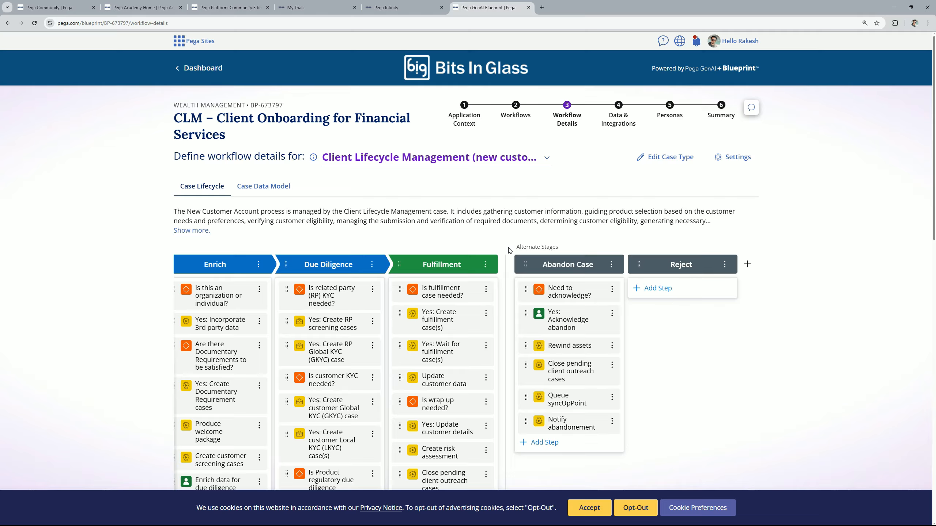
{"action": "left_click", "coordinate": [747, 264]}
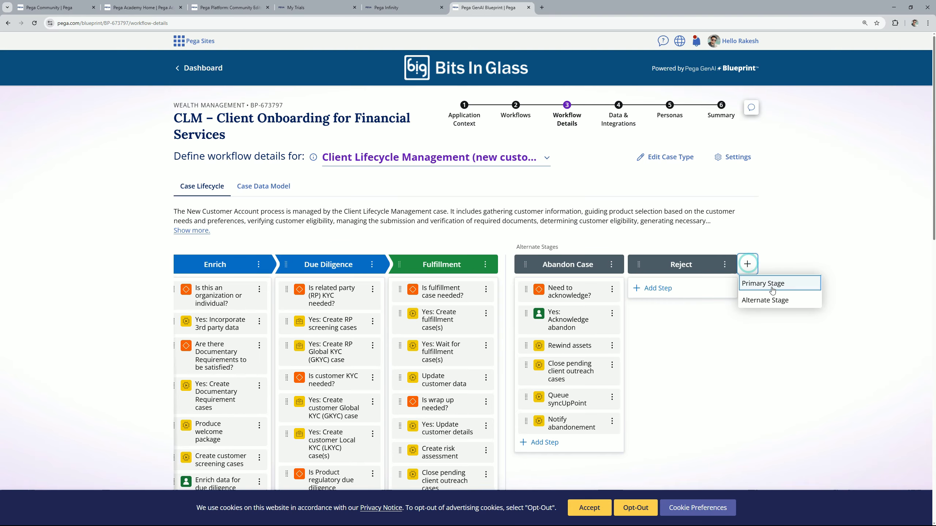
{"action": "left_click", "coordinate": [829, 369]}
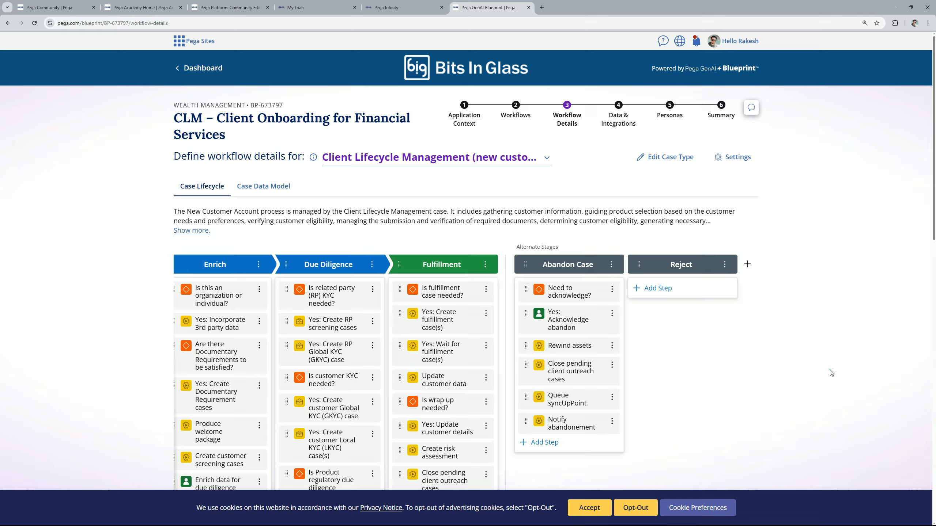
Switch the workflow details to the Test Case KYC 1 case type
{"action": "left_click", "coordinate": [547, 158]}
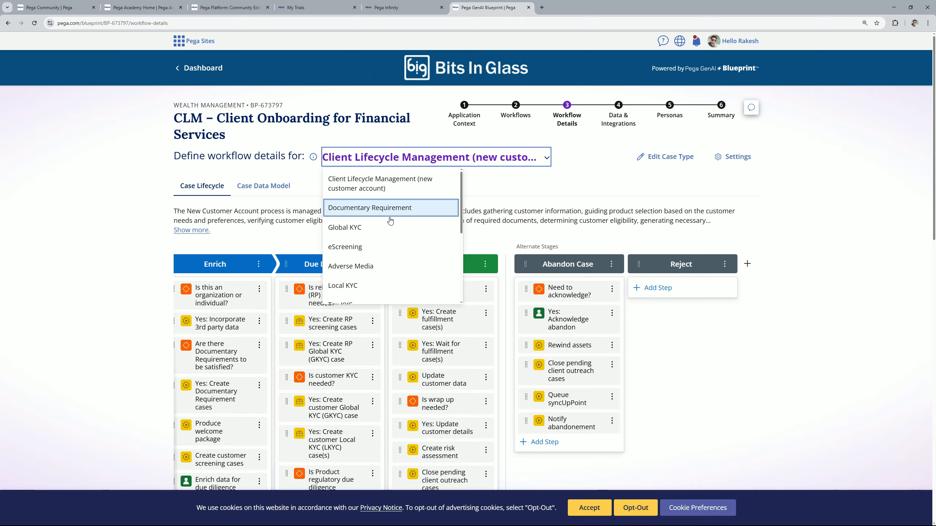
{"action": "scroll", "coordinate": [390, 221], "scroll_direction": "down", "scroll_amount": 5}
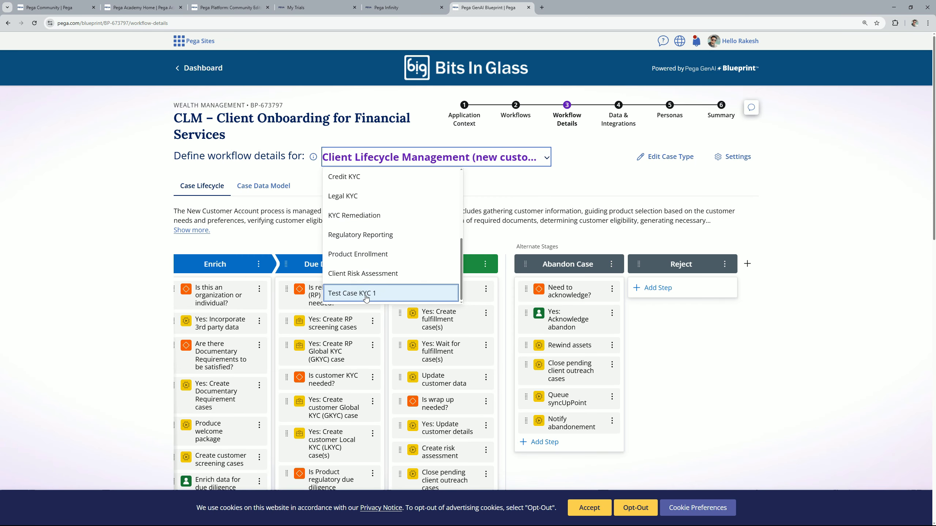
{"action": "left_click", "coordinate": [365, 294]}
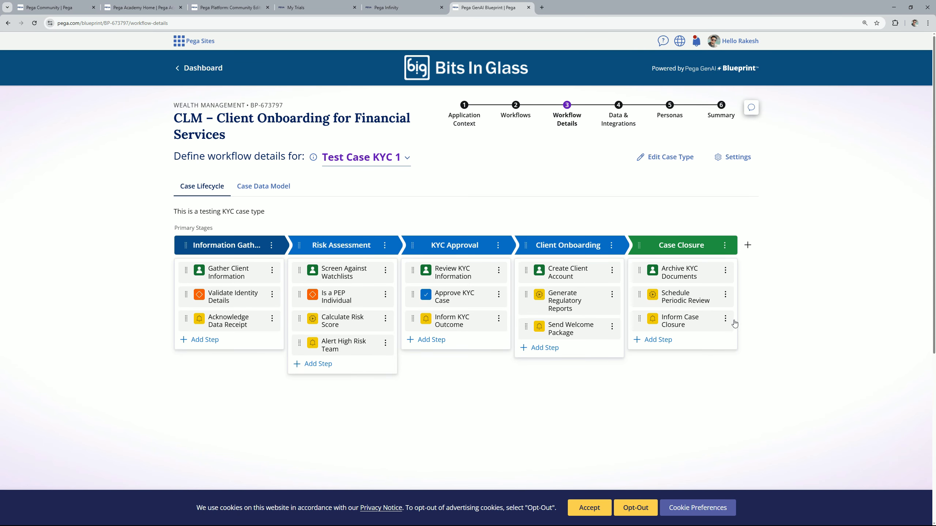
Add an alternate stage named Reject to the Test Case KYC 1 lifecycle
{"action": "left_click", "coordinate": [747, 245]}
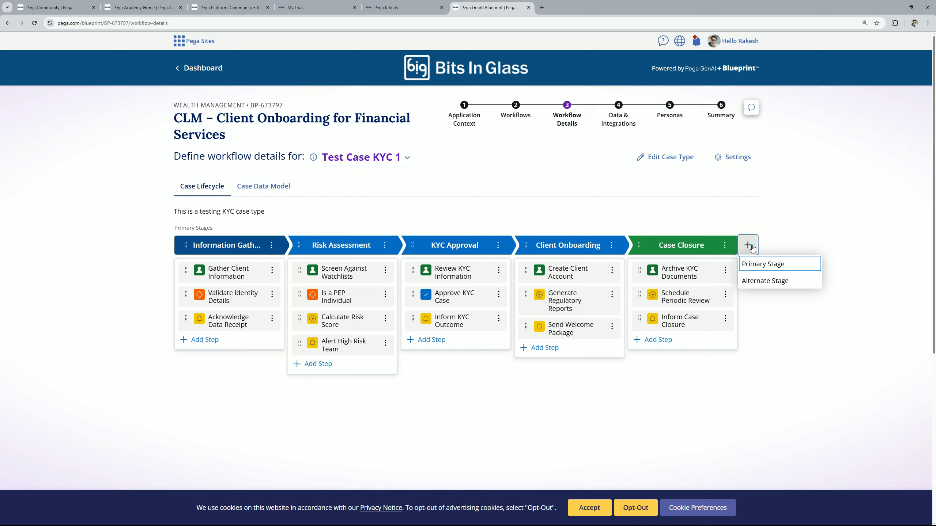
{"action": "left_click", "coordinate": [776, 280]}
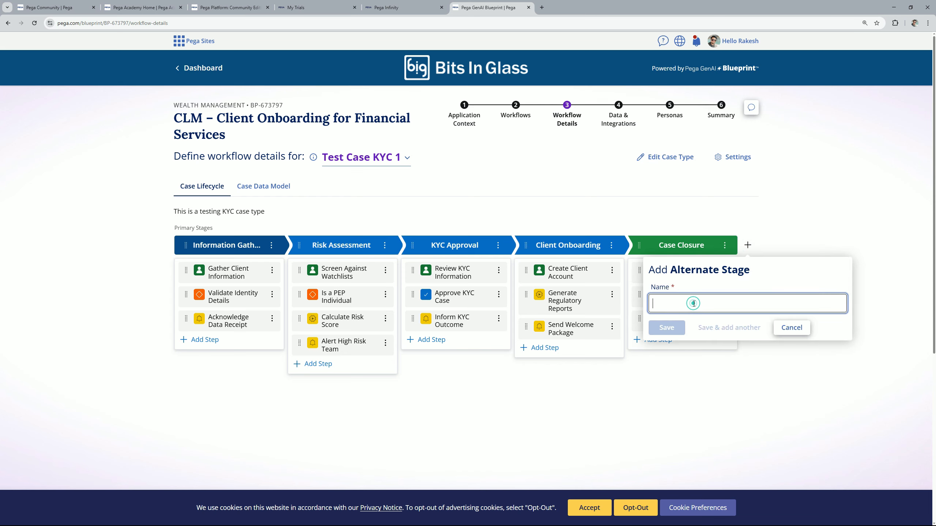
{"action": "type", "text": "Rejetc"}
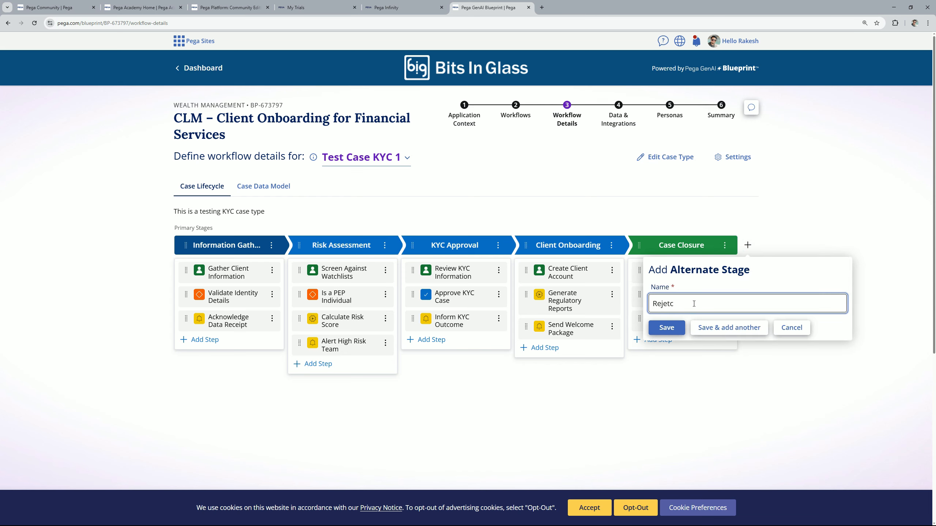
{"action": "left_click", "coordinate": [666, 327]}
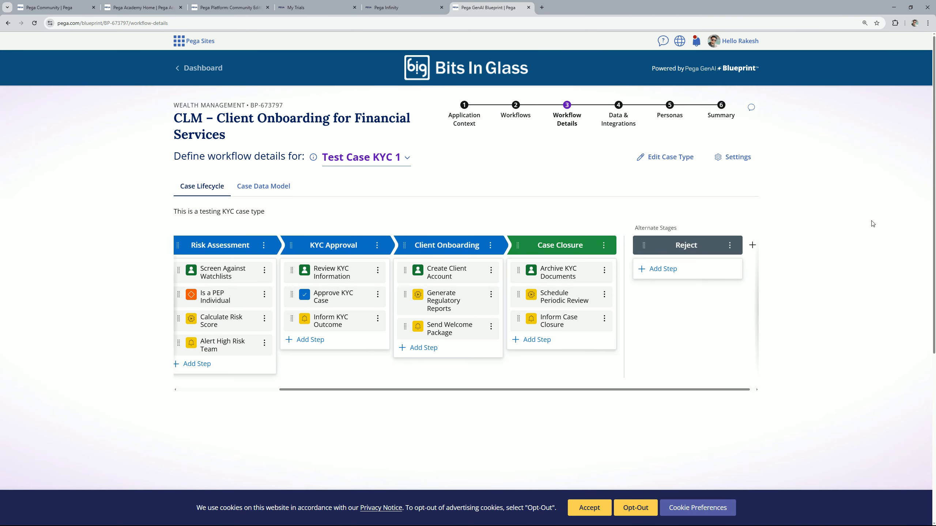
Add an Automation step named Reject to the Reject alternate stage
{"action": "left_click", "coordinate": [657, 266]}
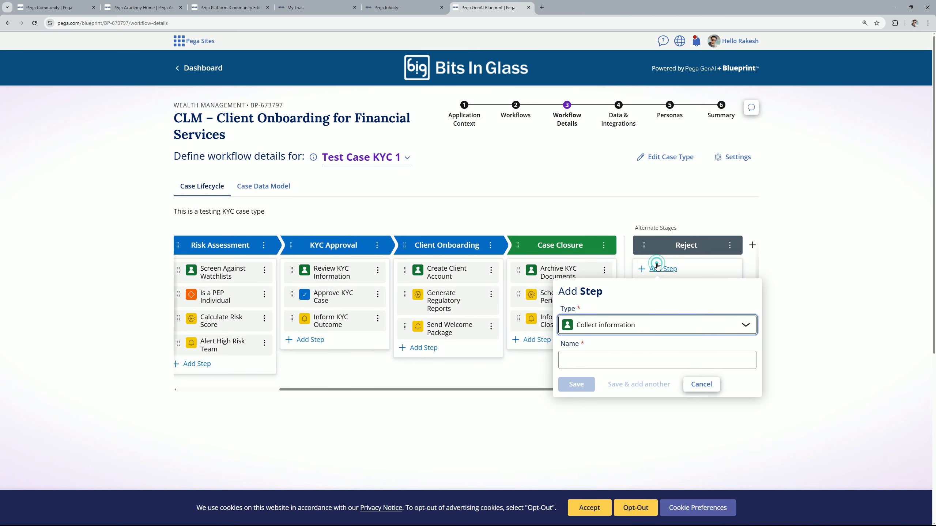
{"action": "left_click", "coordinate": [658, 323]}
{"action": "left_click", "coordinate": [622, 376]}
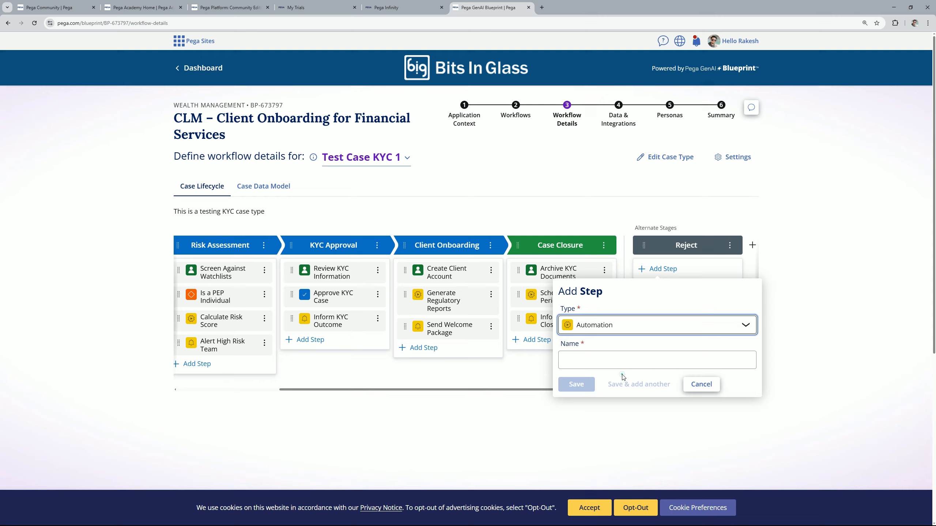
{"action": "left_click", "coordinate": [610, 361]}
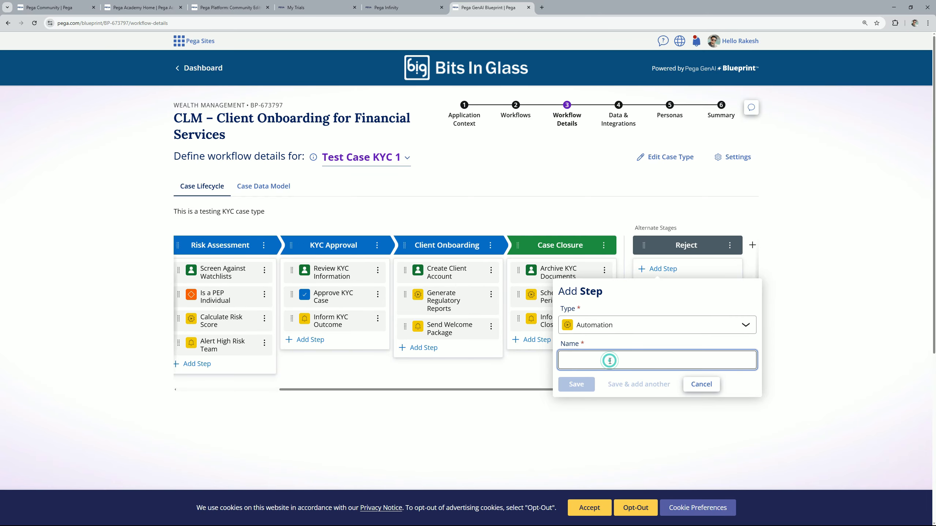
{"action": "type", "text": "Reject"}
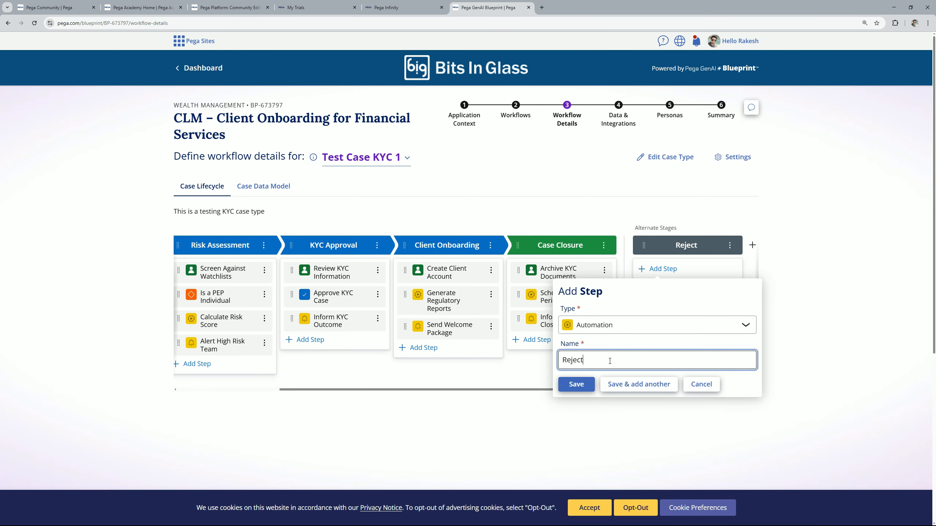
{"action": "left_click", "coordinate": [576, 384]}
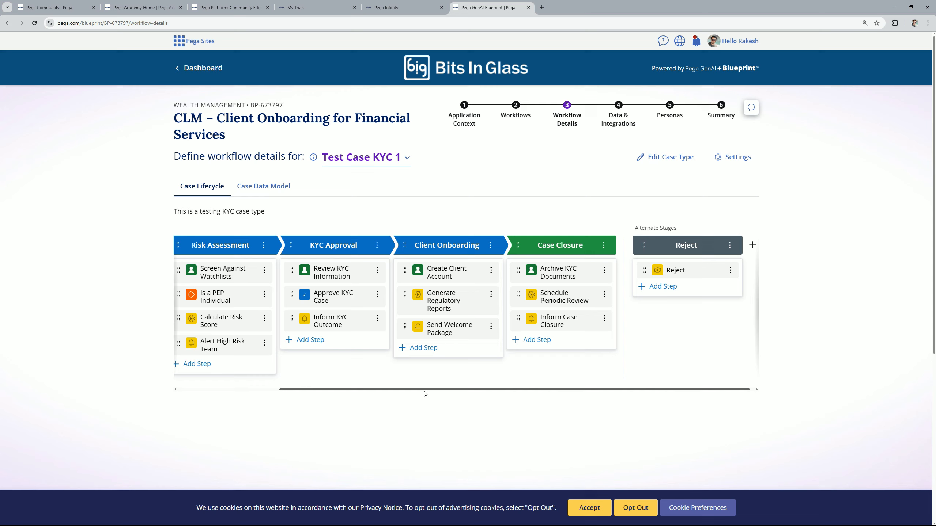
Show the case data model of Test Case KYC 1 and examine its field names, descriptions, types and primary markers
{"action": "left_click_drag", "start_coordinate": [429, 390], "coordinate": [284, 396]}
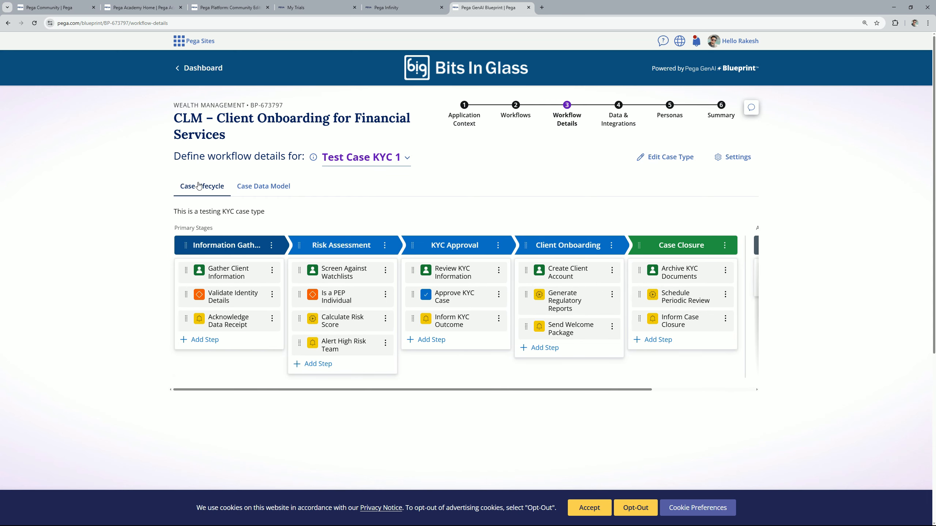
{"action": "left_click", "coordinate": [272, 190]}
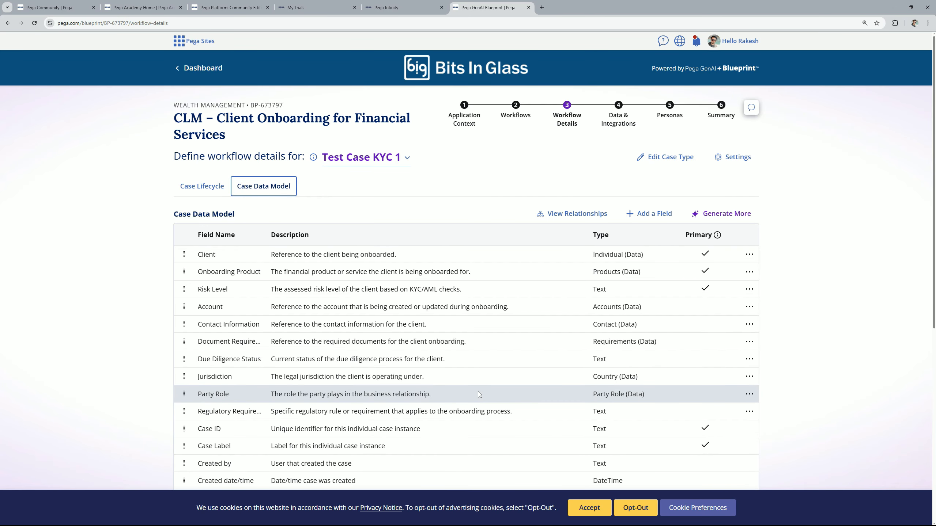
{"action": "scroll", "coordinate": [479, 392], "scroll_direction": "down", "scroll_amount": 8}
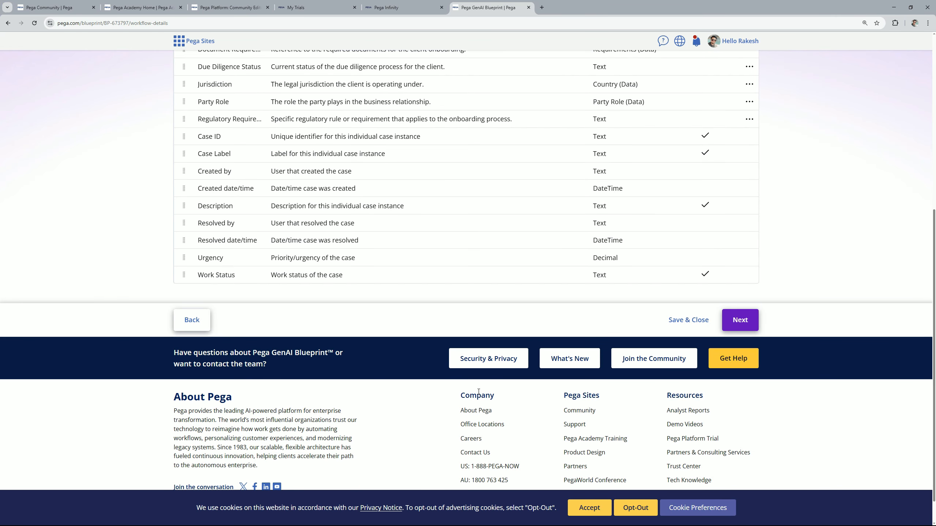
{"action": "scroll", "coordinate": [478, 392], "scroll_direction": "up", "scroll_amount": 6}
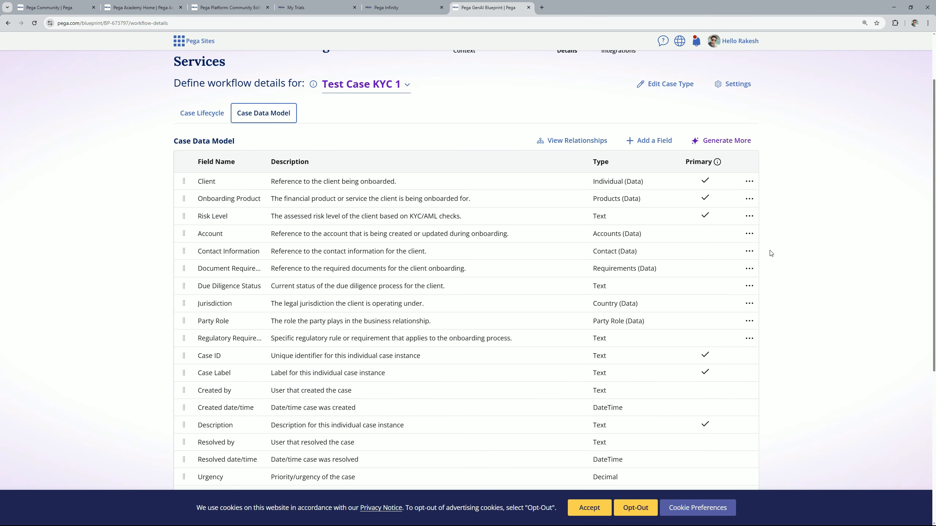
Review the settings of the Client field in the case data model and close its edit form without saving
{"action": "left_click", "coordinate": [747, 182]}
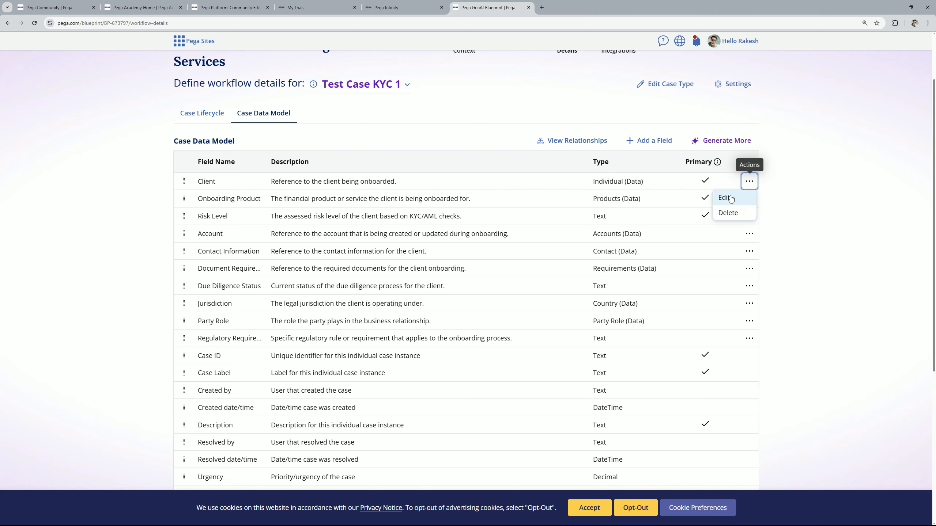
{"action": "left_click", "coordinate": [726, 198]}
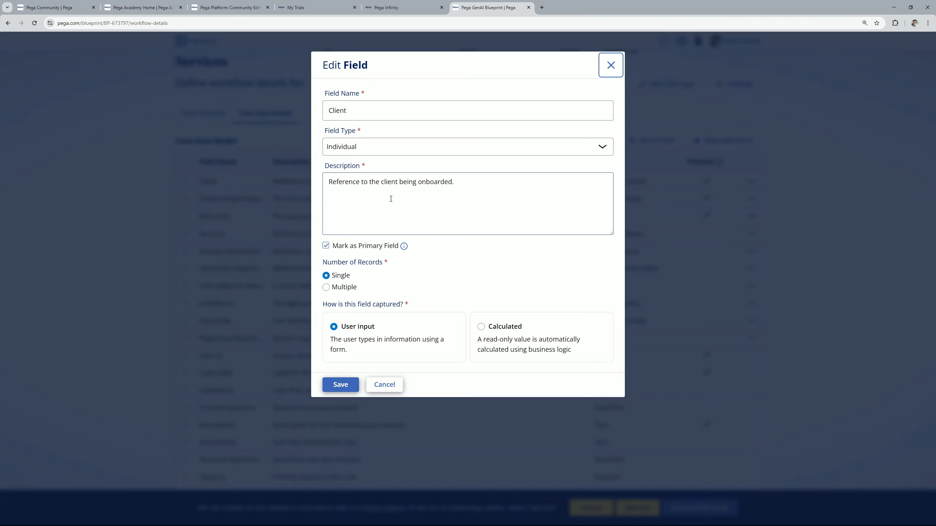
{"action": "left_click", "coordinate": [609, 60]}
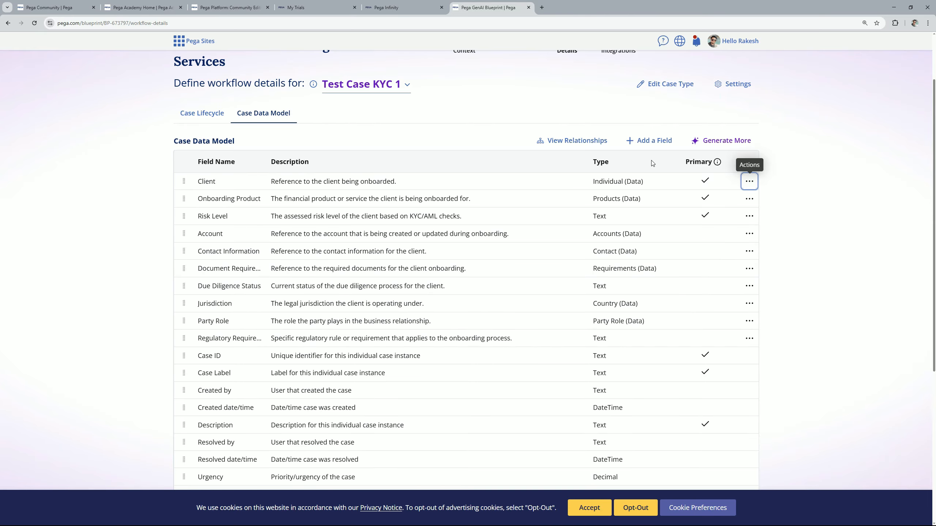
Start a new field in the Test Case KYC 1 case data model, named Test Property 1 with type Text
{"action": "left_click", "coordinate": [654, 142]}
{"action": "left_click", "coordinate": [649, 141]}
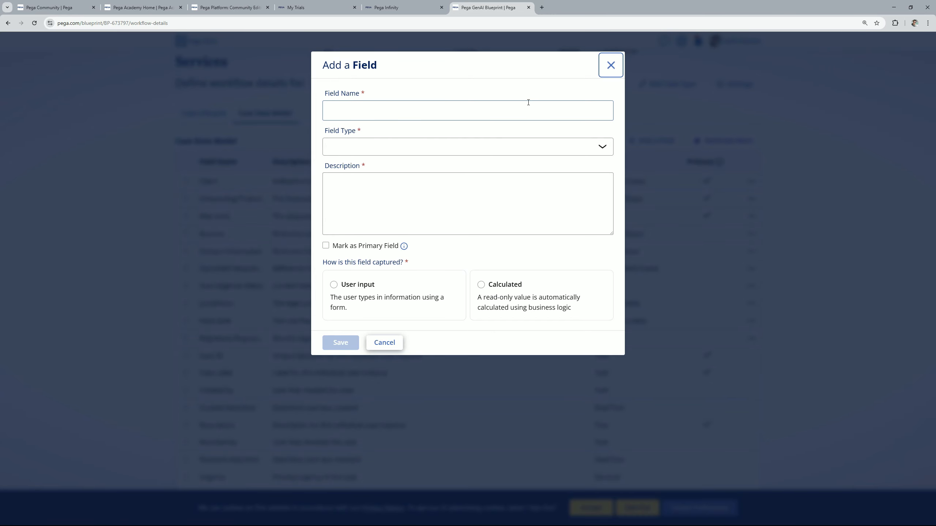
{"action": "left_click", "coordinate": [486, 148]}
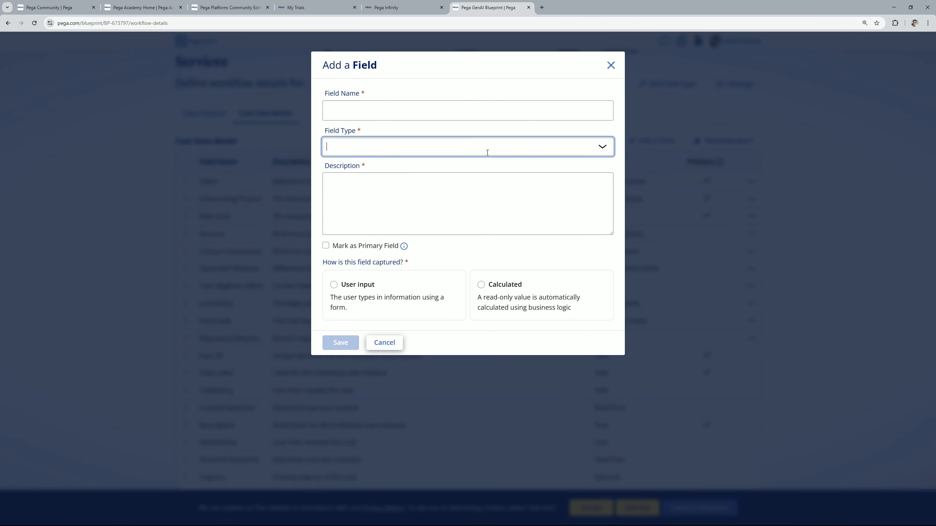
{"action": "left_click", "coordinate": [458, 126]}
{"action": "left_click", "coordinate": [351, 112]}
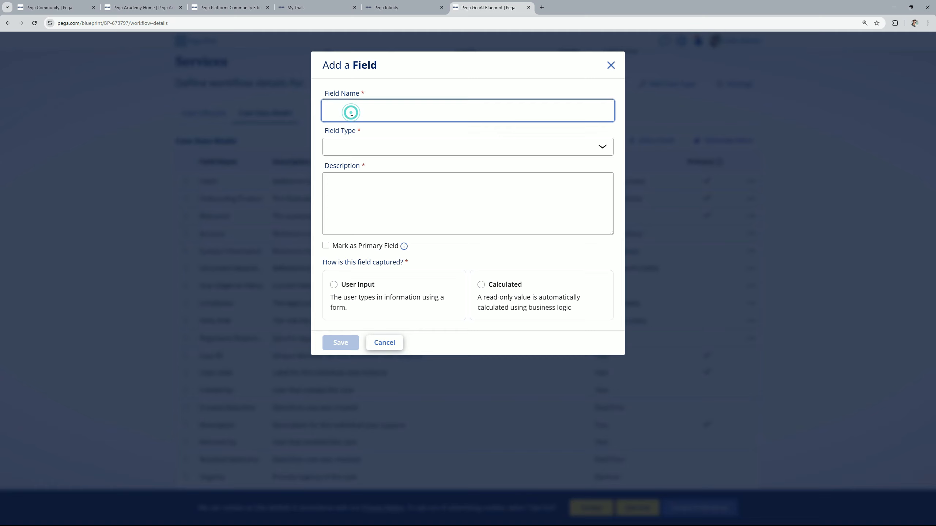
{"action": "type", "text": "Test Property 1"}
{"action": "left_click", "coordinate": [402, 146]}
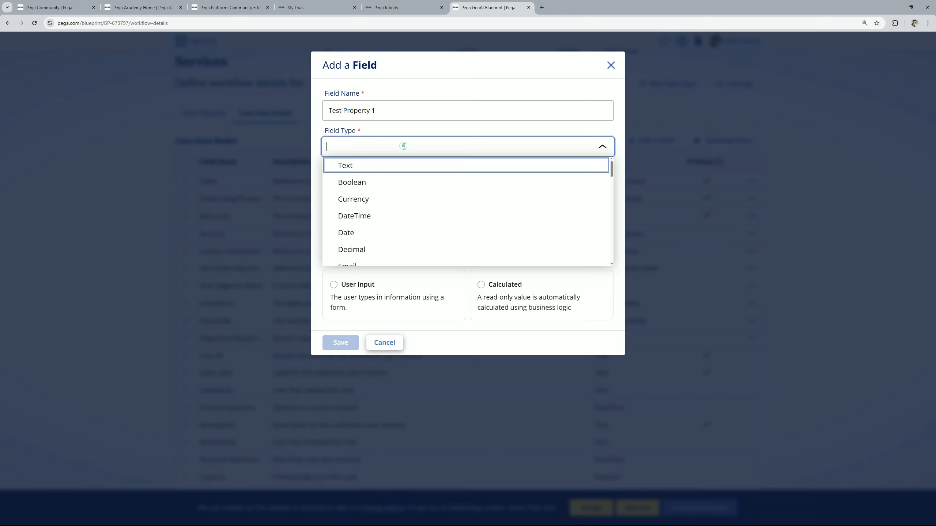
{"action": "left_click", "coordinate": [367, 169]}
Reuse the field name Test Property 1 as its description, set it to be captured by user input, and save the field
{"action": "left_click", "coordinate": [350, 194]}
{"action": "left_click", "coordinate": [382, 113]}
{"action": "triple_click", "coordinate": [382, 114]}
{"action": "key", "text": "ctrl+c"}
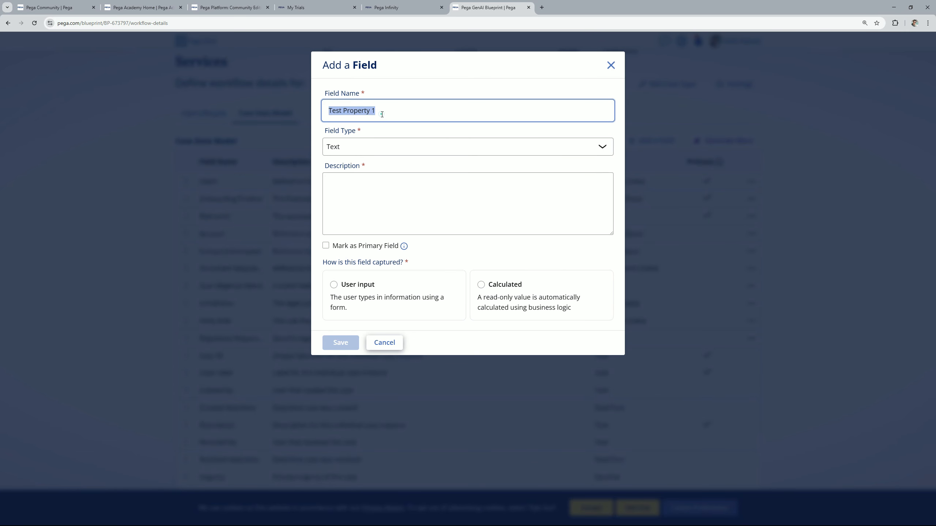
{"action": "left_click", "coordinate": [366, 223]}
{"action": "key", "text": "ctrl+v"}
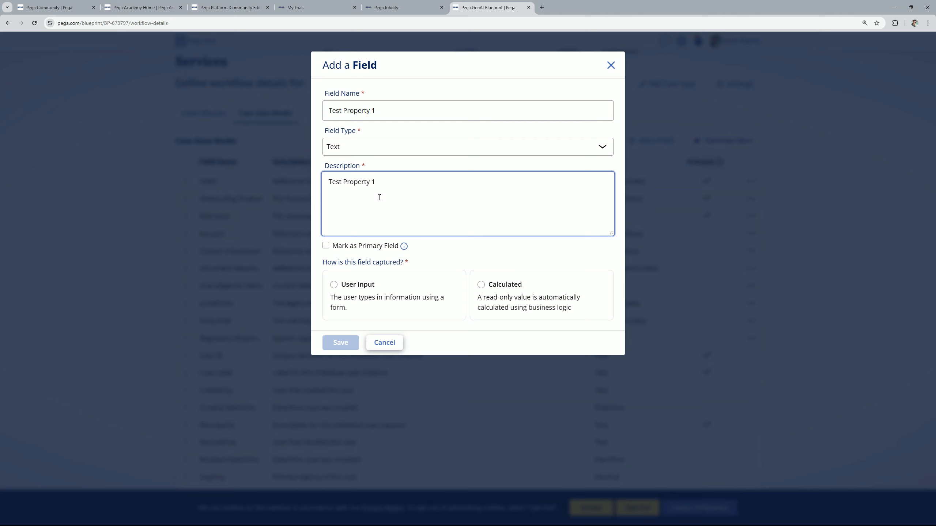
{"action": "left_click", "coordinate": [338, 288]}
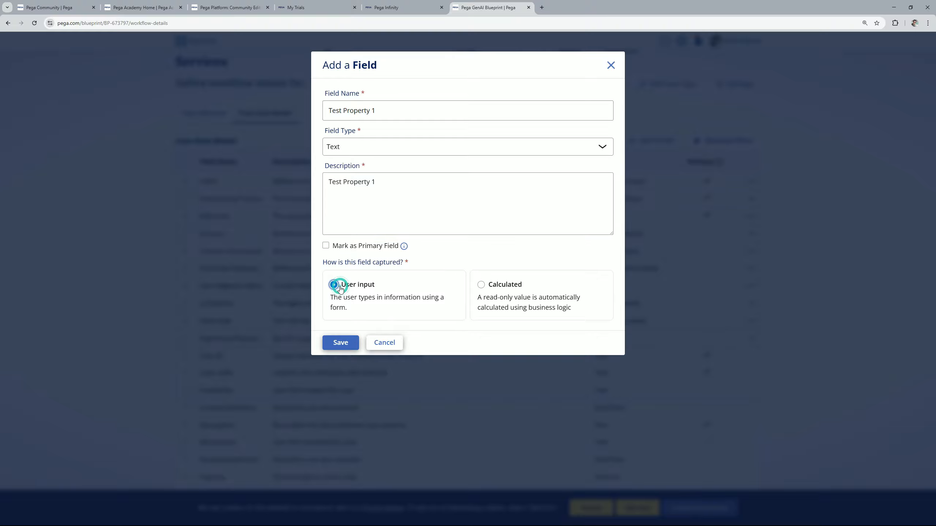
{"action": "left_click", "coordinate": [337, 343]}
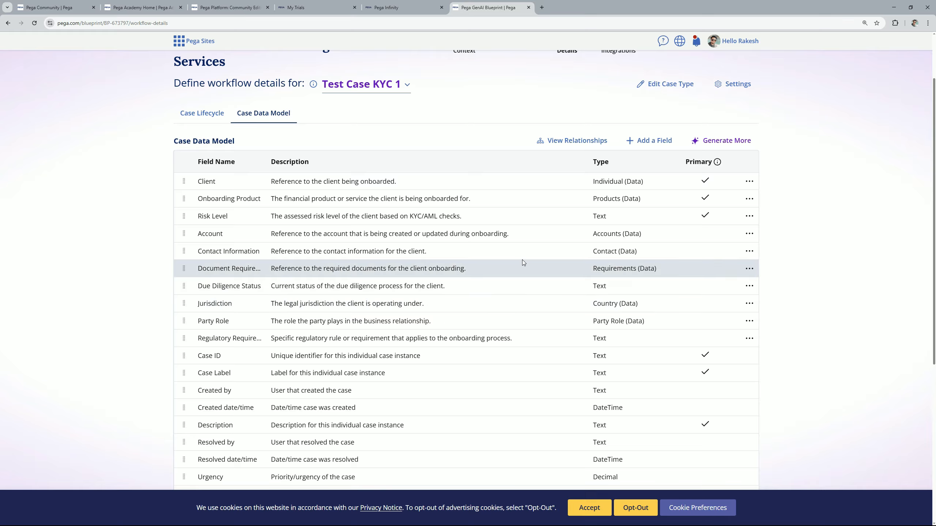
{"action": "scroll", "coordinate": [522, 259], "scroll_direction": "down", "scroll_amount": 4}
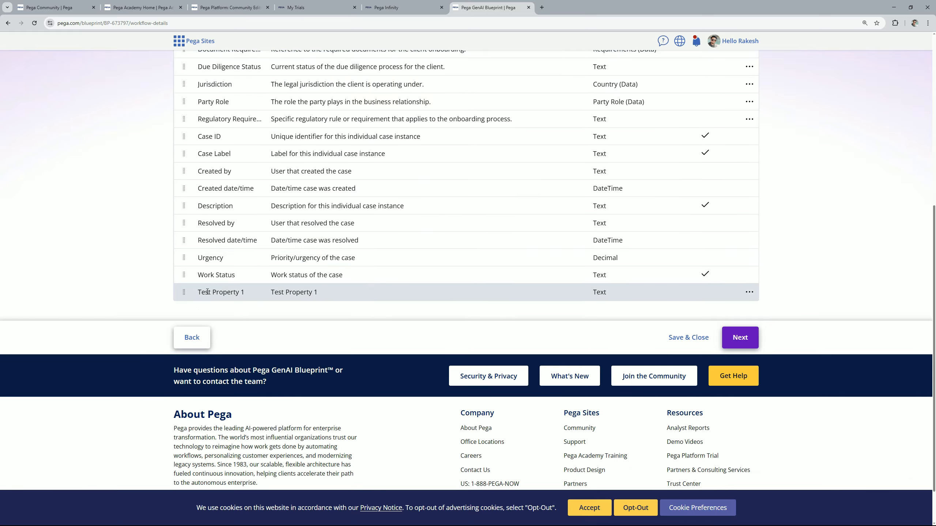
{"action": "scroll", "coordinate": [661, 294], "scroll_direction": "up", "scroll_amount": 4}
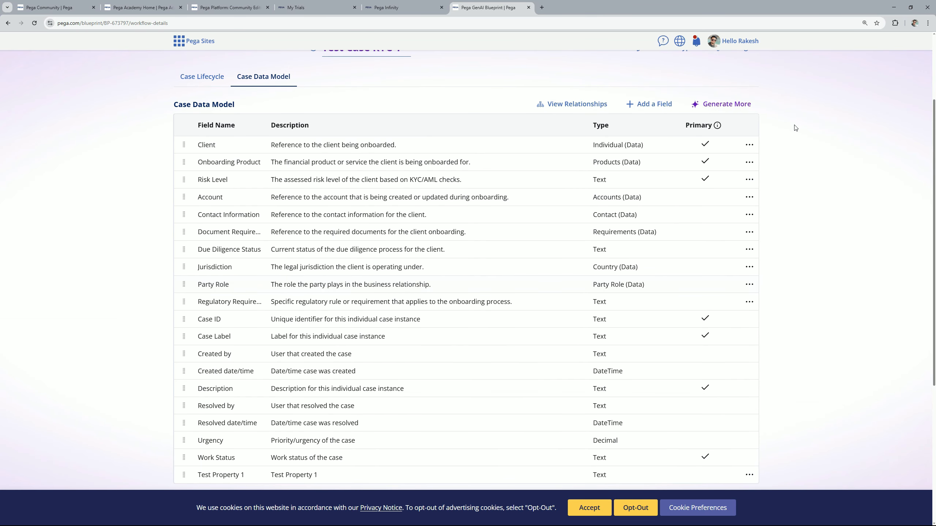
Generate additional AI-suggested fields for the Test Case KYC 1 case data model and review them
{"action": "left_click", "coordinate": [720, 104]}
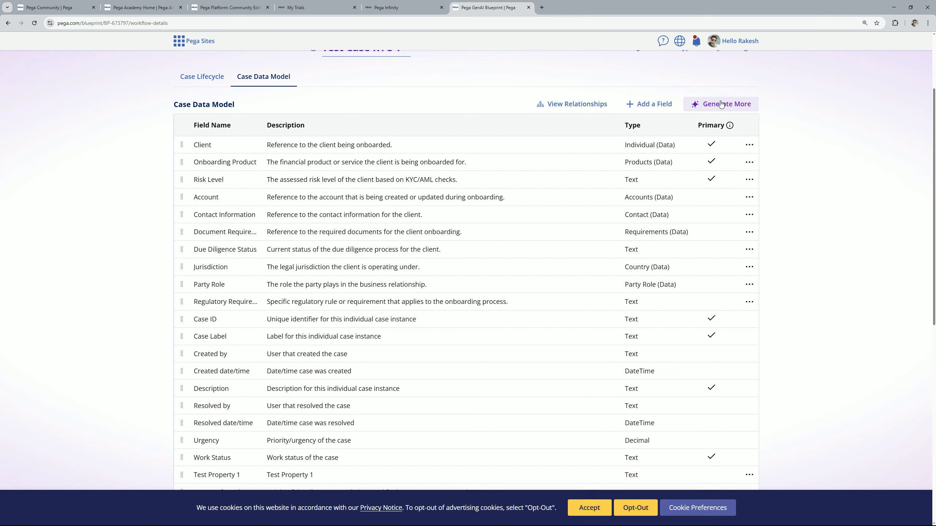
{"action": "scroll", "coordinate": [683, 146], "scroll_direction": "down", "scroll_amount": 9}
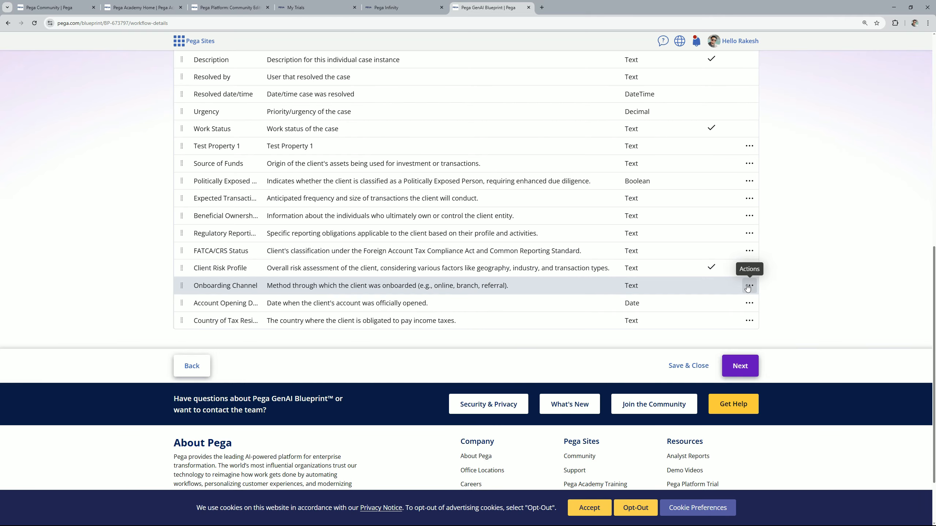
{"action": "scroll", "coordinate": [826, 221], "scroll_direction": "up", "scroll_amount": 10}
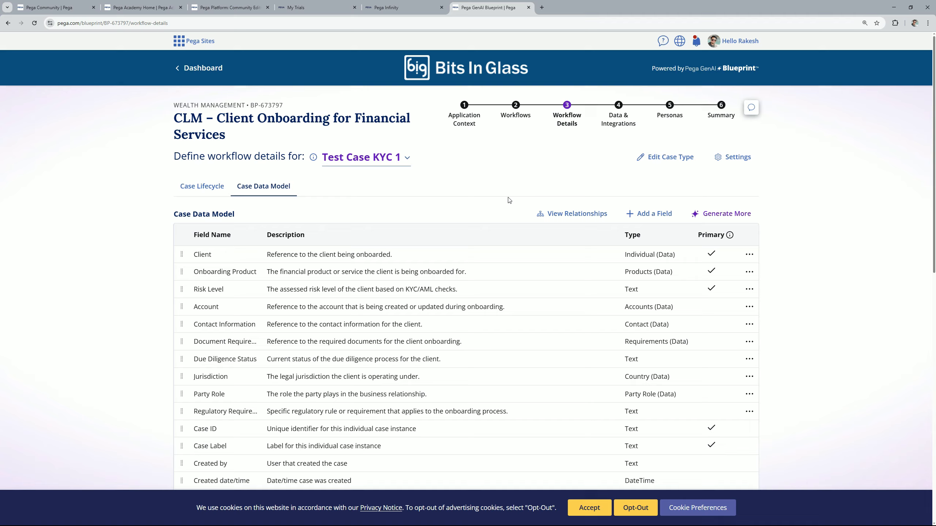
{"action": "scroll", "coordinate": [507, 200], "scroll_direction": "down", "scroll_amount": 12}
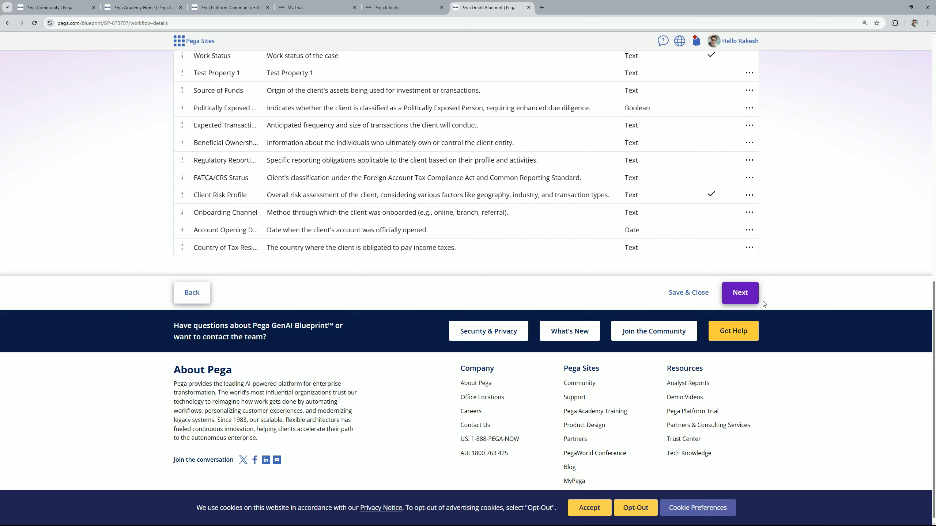
Advance the blueprint to the Data & Integrations stage and look through the data objects and their available actions
{"action": "left_click", "coordinate": [743, 298]}
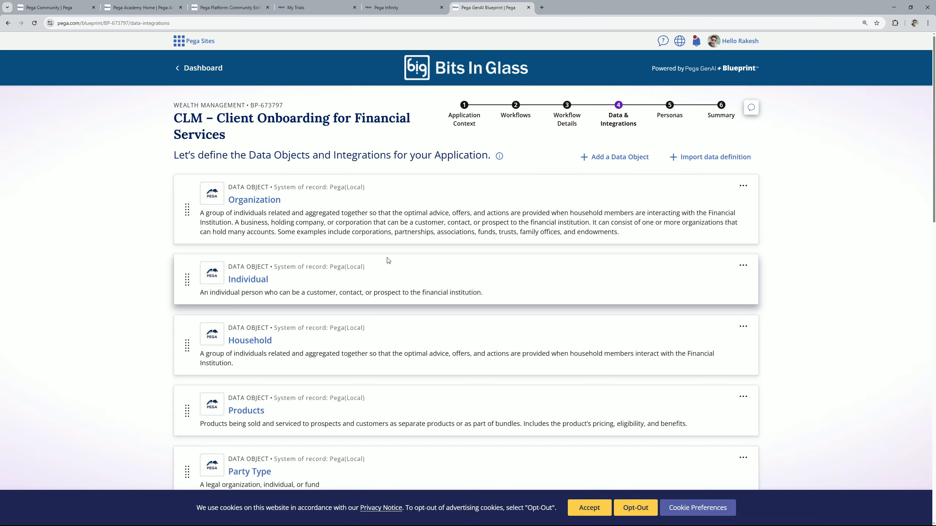
{"action": "scroll", "coordinate": [387, 261], "scroll_direction": "down", "scroll_amount": 5}
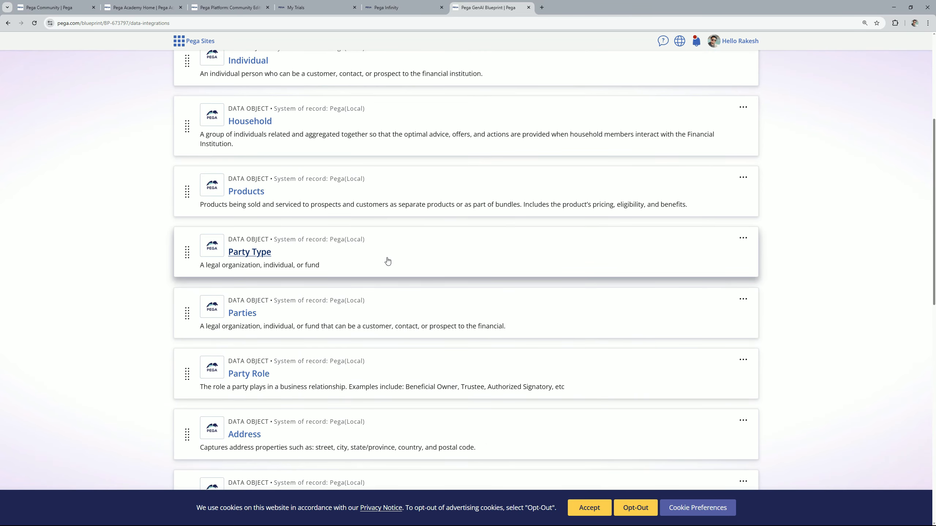
{"action": "scroll", "coordinate": [388, 261], "scroll_direction": "down", "scroll_amount": 3}
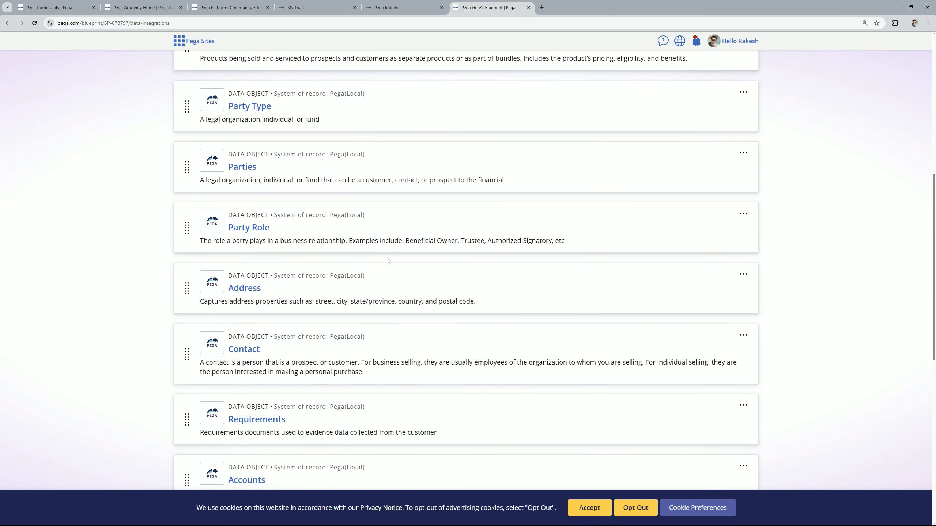
{"action": "scroll", "coordinate": [387, 261], "scroll_direction": "down", "scroll_amount": 3}
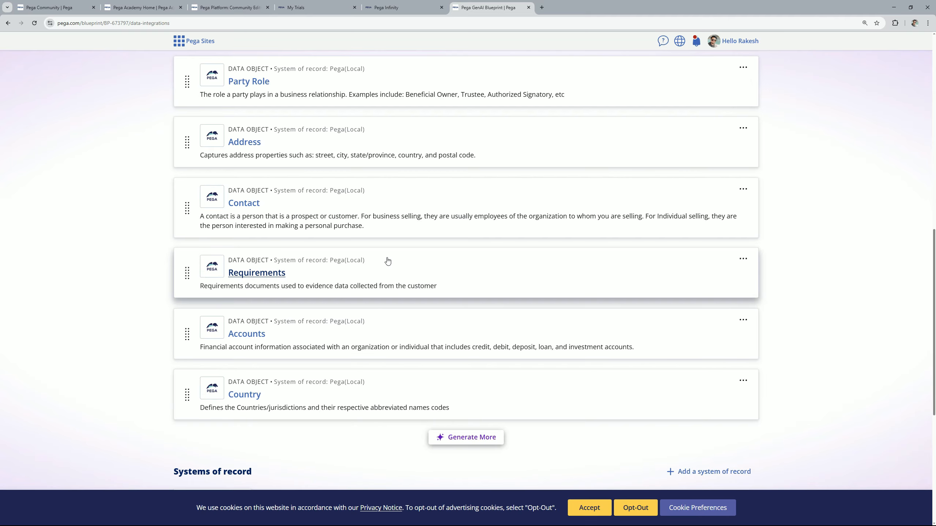
{"action": "left_click", "coordinate": [743, 380]}
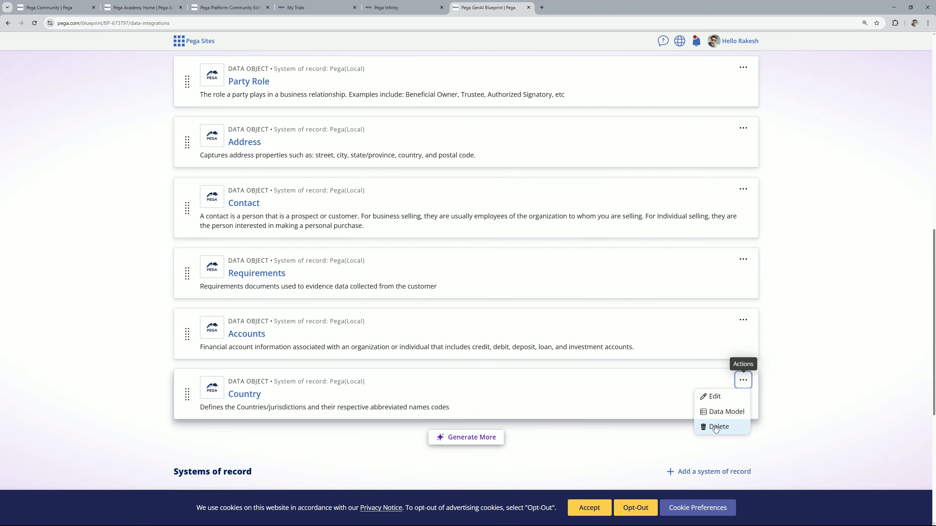
{"action": "scroll", "coordinate": [868, 419], "scroll_direction": "up", "scroll_amount": 1}
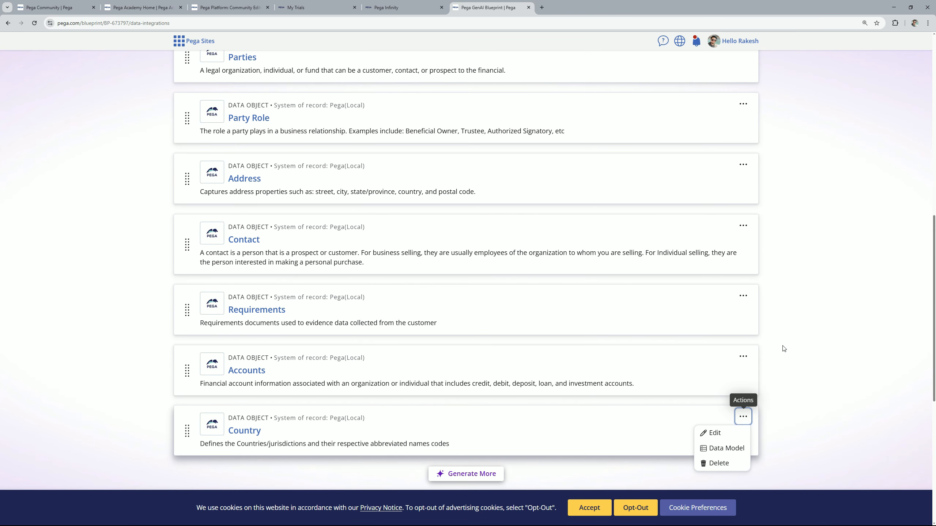
{"action": "scroll", "coordinate": [783, 348], "scroll_direction": "up", "scroll_amount": 10}
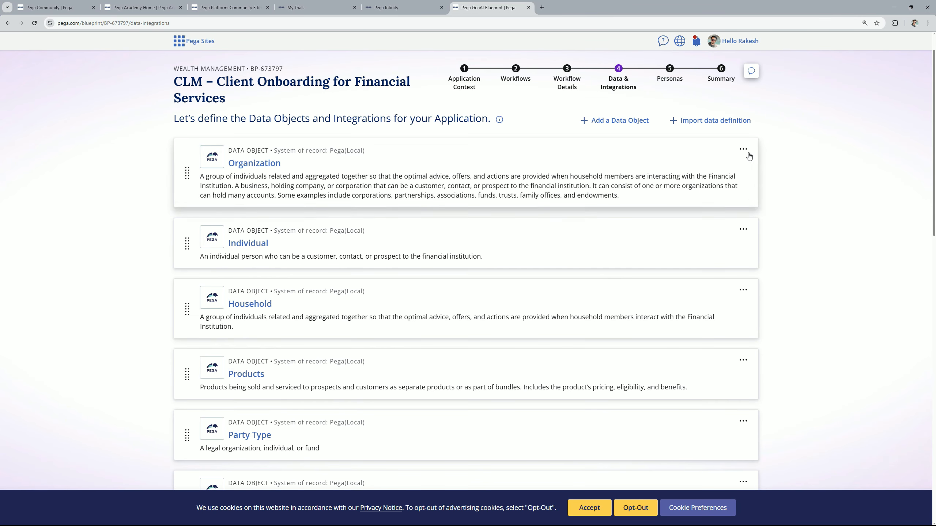
Review the name, description and system of record of the Organization data object, and close its edit form without saving
{"action": "left_click", "coordinate": [742, 148]}
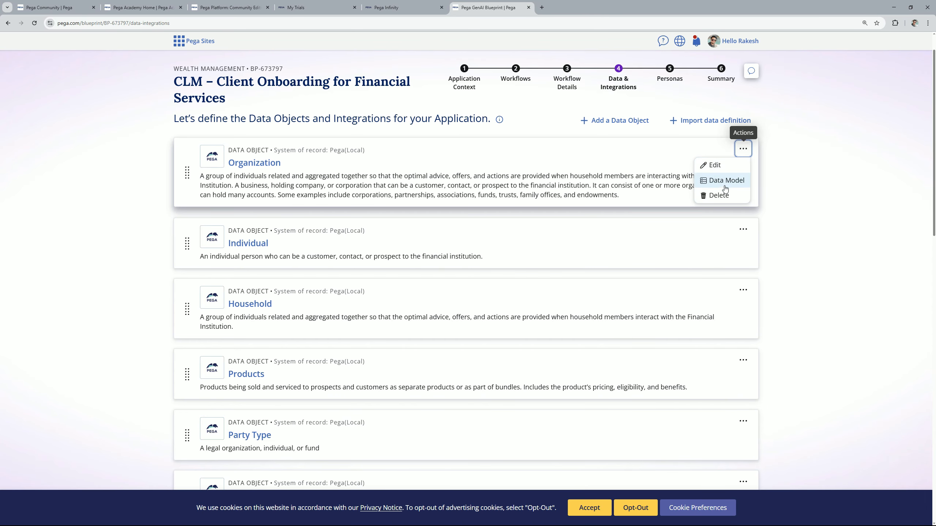
{"action": "left_click", "coordinate": [710, 166]}
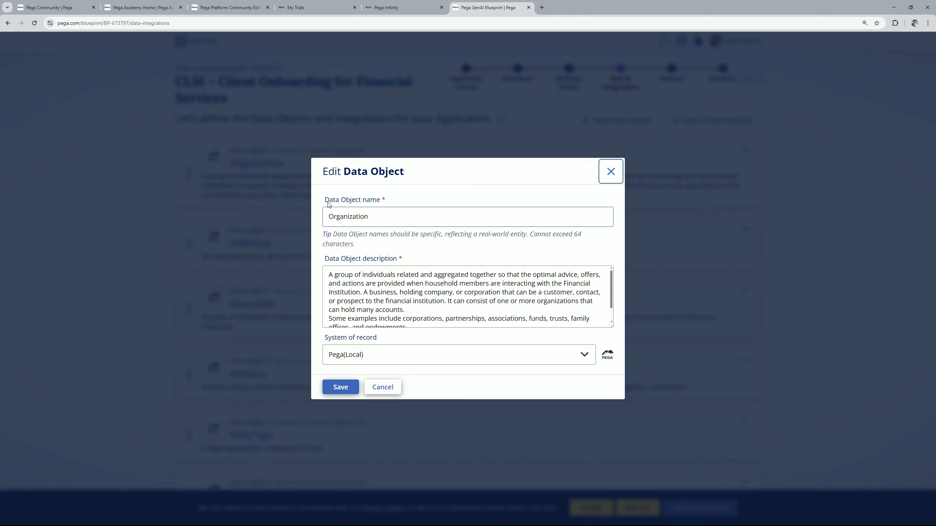
{"action": "left_click_drag", "start_coordinate": [324, 200], "coordinate": [443, 203]}
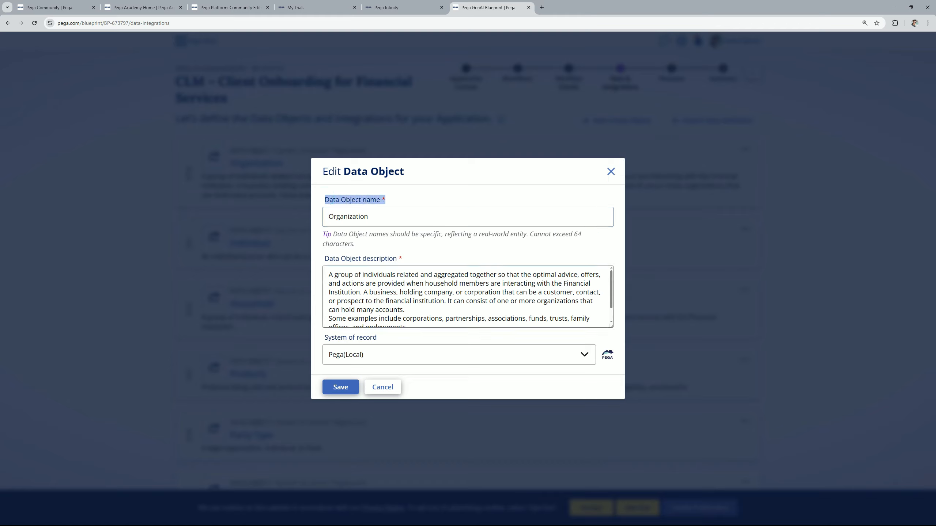
{"action": "scroll", "coordinate": [387, 286], "scroll_direction": "down", "scroll_amount": 1}
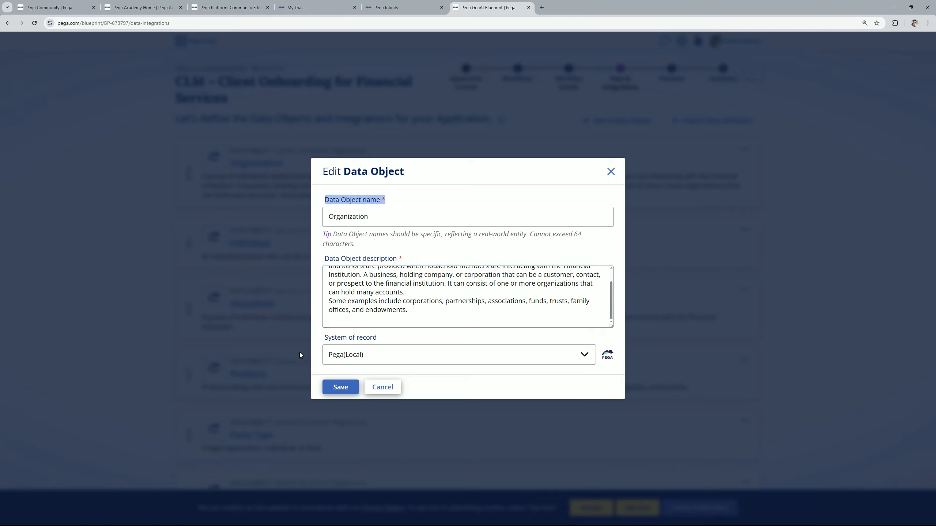
{"action": "left_click_drag", "start_coordinate": [323, 338], "coordinate": [418, 348]}
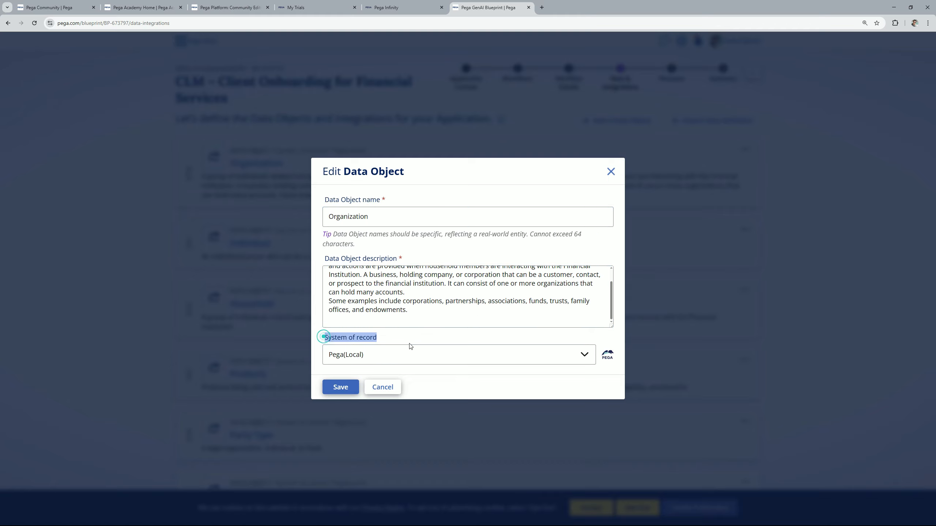
{"action": "left_click", "coordinate": [582, 353]}
{"action": "left_click", "coordinate": [582, 354]}
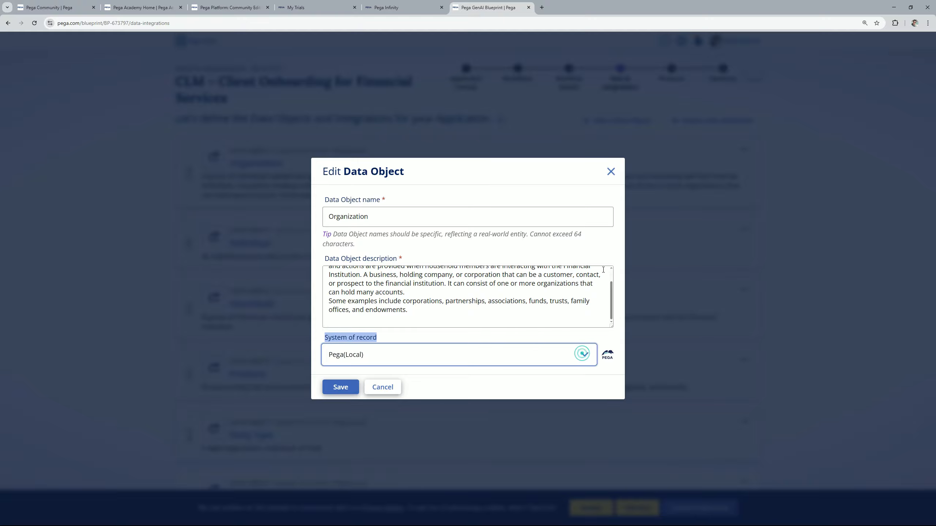
{"action": "left_click", "coordinate": [610, 172]}
Open the Organization data model and inspect the blank form for a new field, leaving it without adding one
{"action": "left_click", "coordinate": [742, 150]}
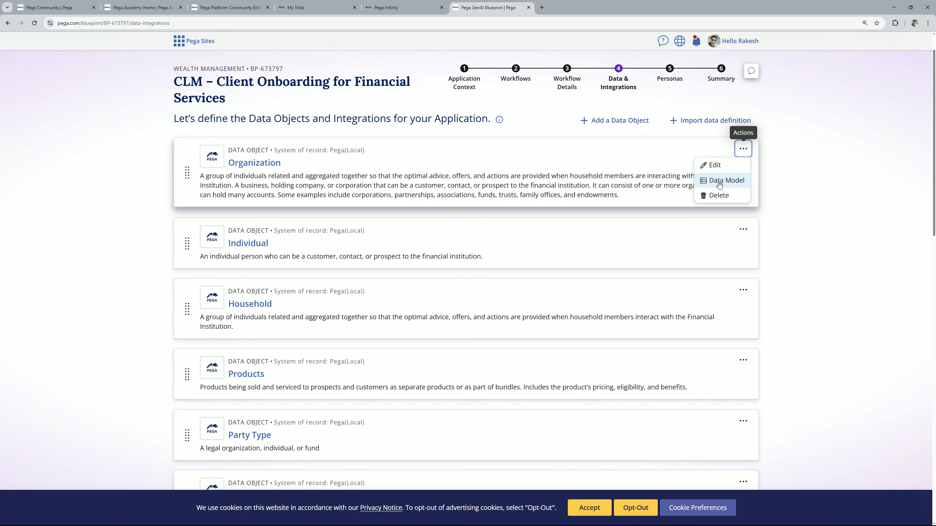
{"action": "left_click", "coordinate": [718, 181]}
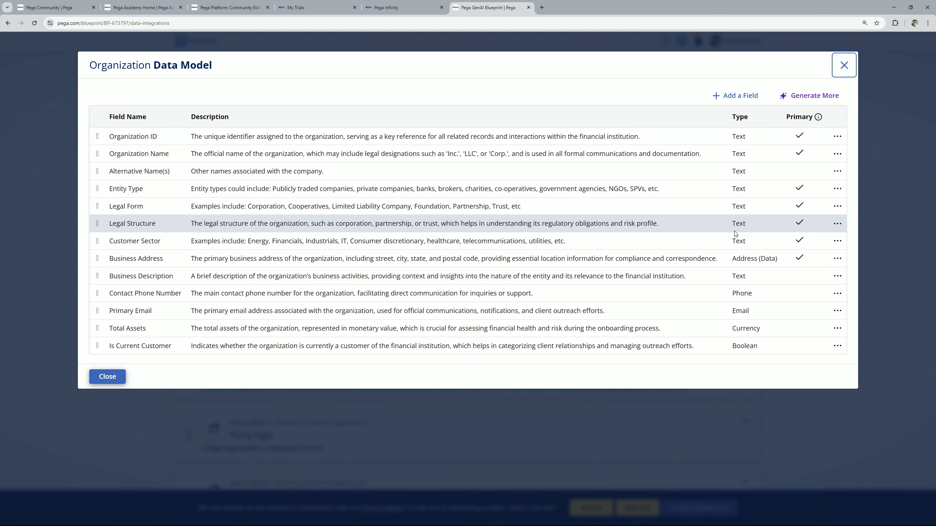
{"action": "left_click", "coordinate": [734, 98]}
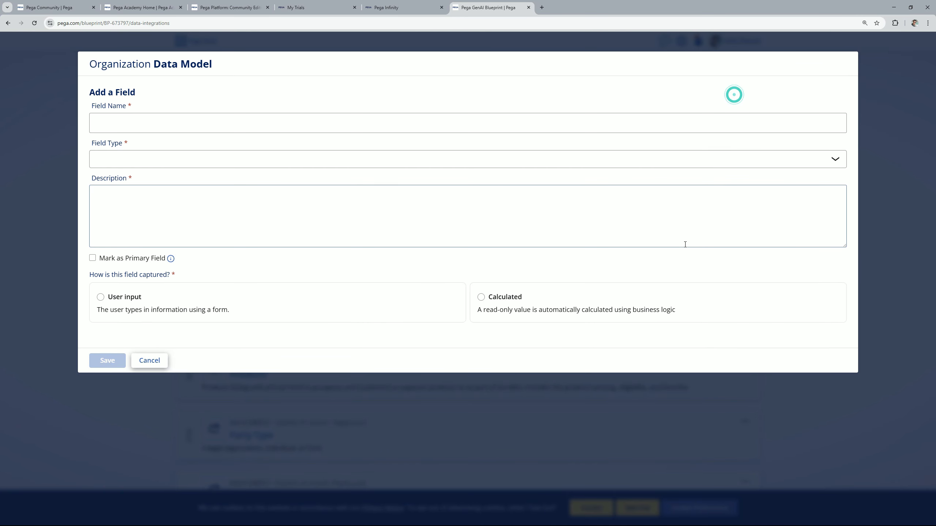
{"action": "left_click", "coordinate": [149, 360]}
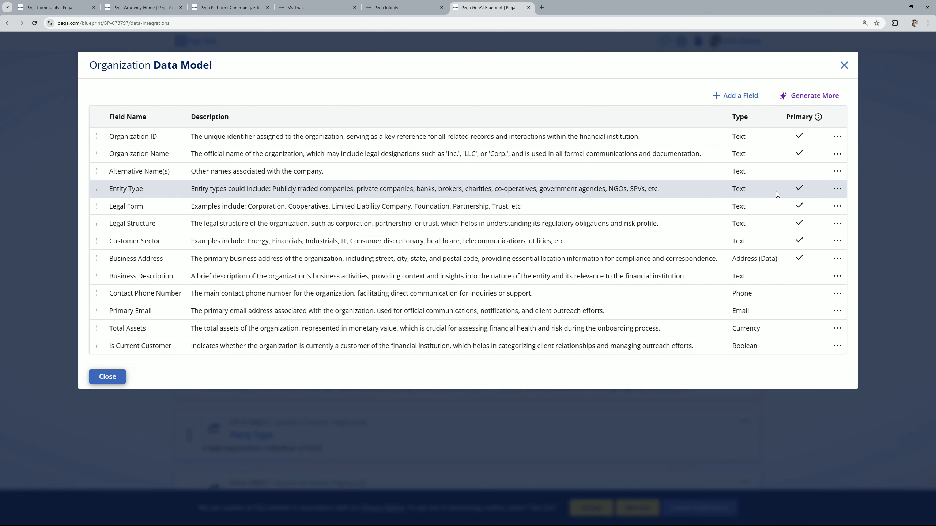
Generate additional AI-suggested fields for the Organization data model, review them and close the data model
{"action": "left_click", "coordinate": [803, 95]}
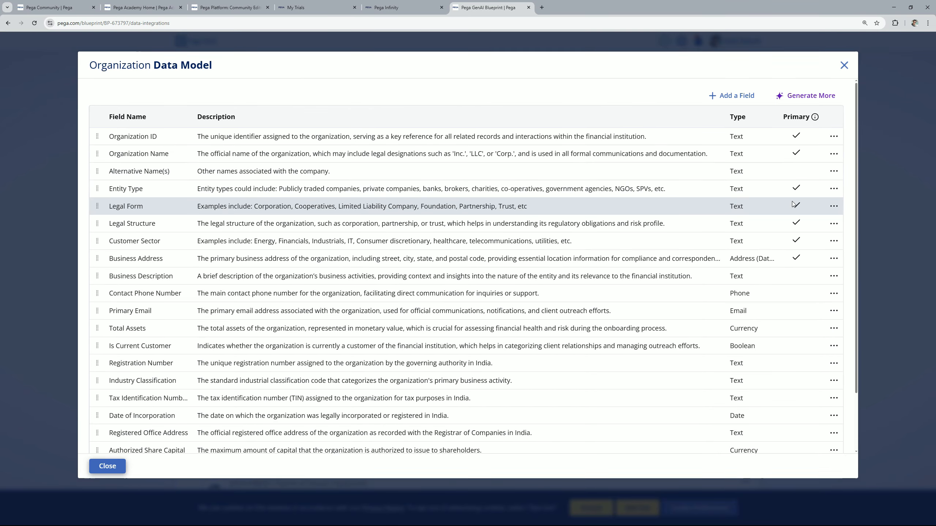
{"action": "scroll", "coordinate": [645, 275], "scroll_direction": "down", "scroll_amount": 2}
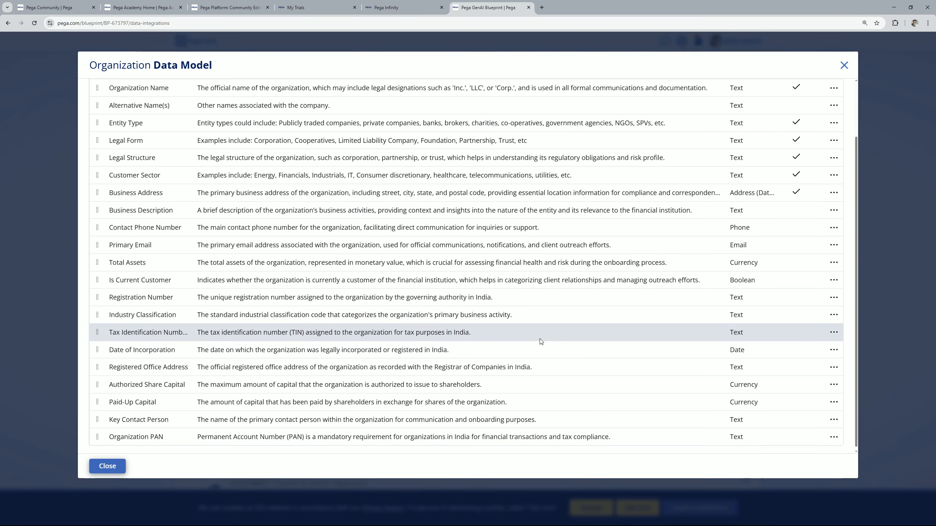
{"action": "scroll", "coordinate": [540, 341], "scroll_direction": "up", "scroll_amount": 2}
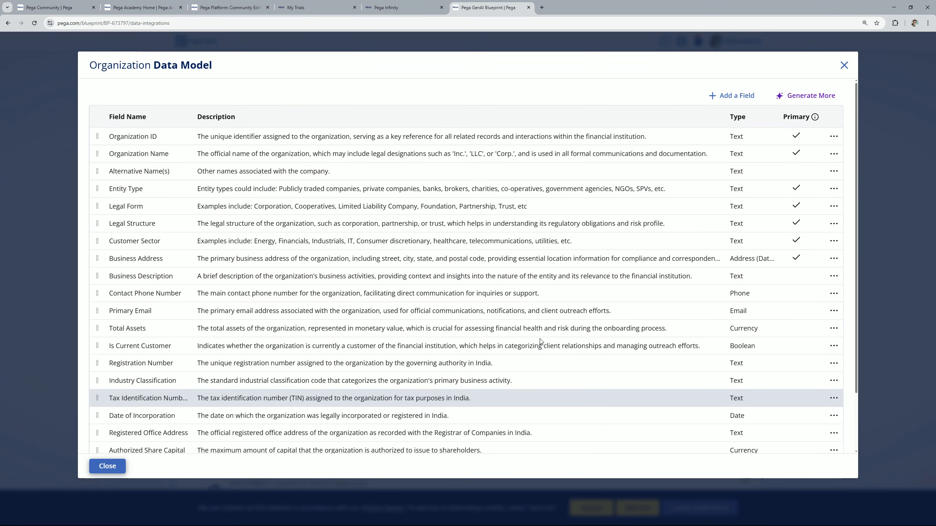
{"action": "left_click", "coordinate": [843, 65]}
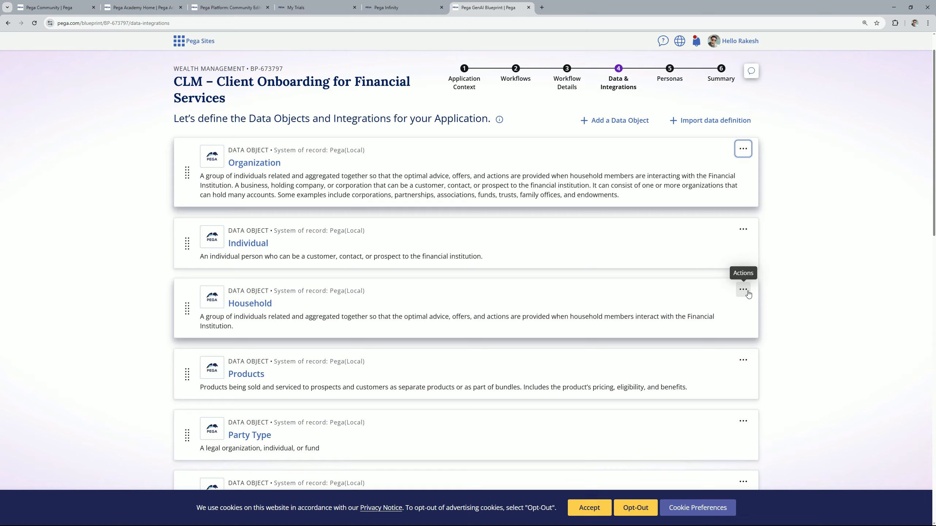
Look through the full list of data objects and systems of record, and advance the blueprint to the Personas stage
{"action": "scroll", "coordinate": [803, 299], "scroll_direction": "down", "scroll_amount": 8}
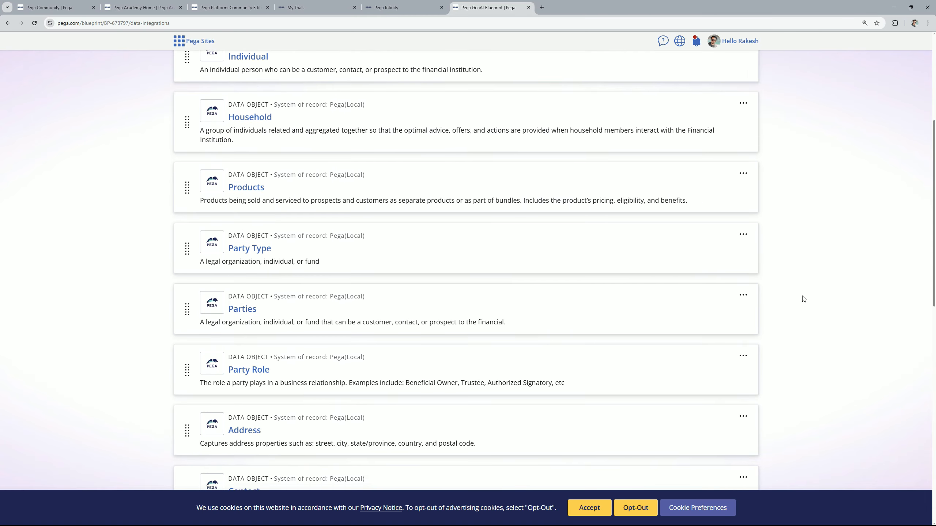
{"action": "scroll", "coordinate": [804, 299], "scroll_direction": "up", "scroll_amount": 10}
{"action": "scroll", "coordinate": [803, 299], "scroll_direction": "down", "scroll_amount": 1}
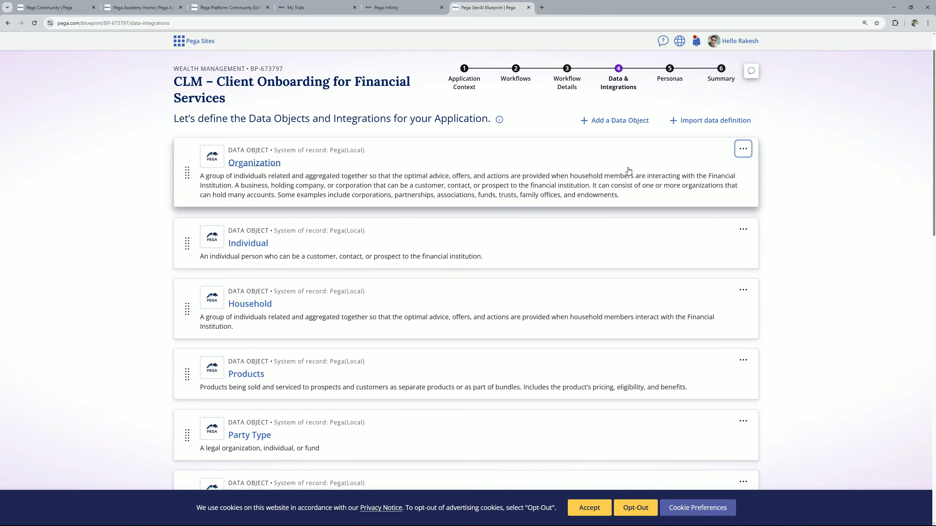
{"action": "scroll", "coordinate": [715, 351], "scroll_direction": "down", "scroll_amount": 12}
{"action": "scroll", "coordinate": [715, 351], "scroll_direction": "down", "scroll_amount": 5}
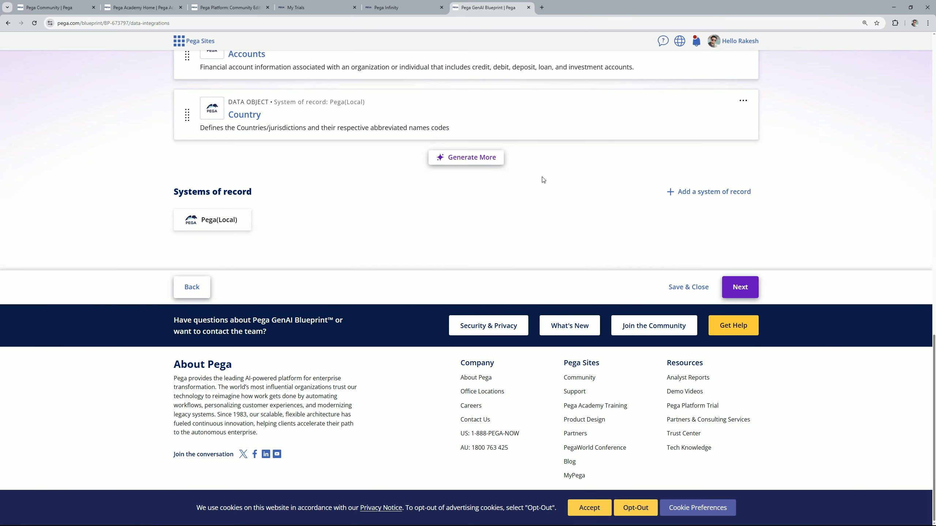
{"action": "left_click", "coordinate": [744, 293]}
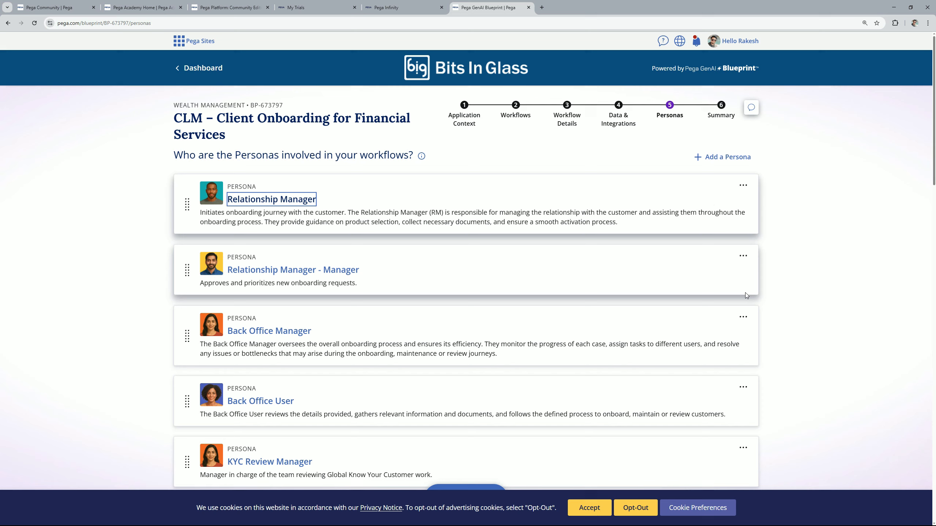
Inspect the blank form for a new persona and the actions available for the Relationship Manager persona, without changing anything
{"action": "left_click", "coordinate": [730, 161]}
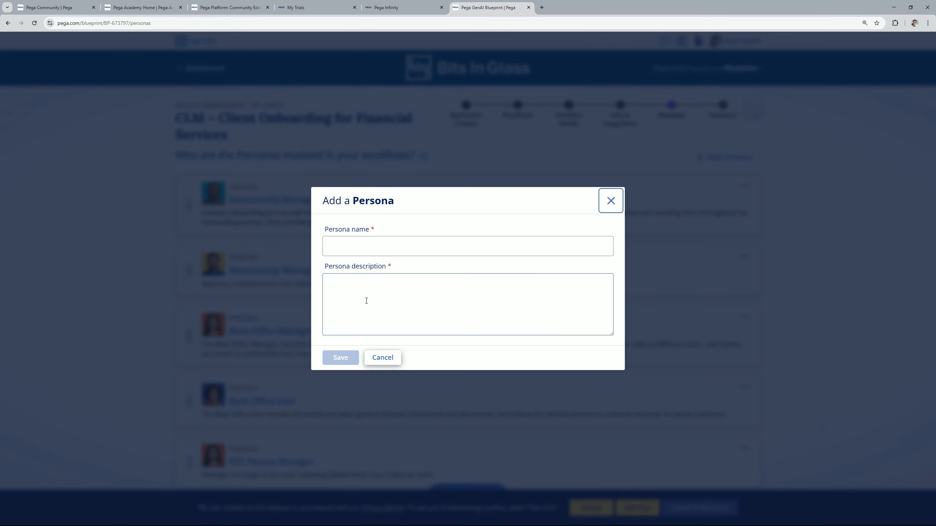
{"action": "left_click", "coordinate": [383, 358]}
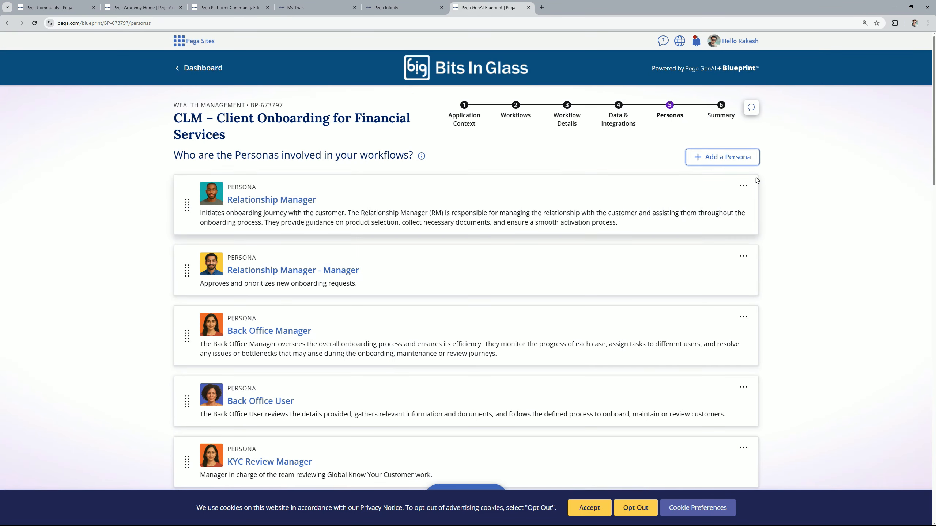
{"action": "left_click", "coordinate": [742, 185]}
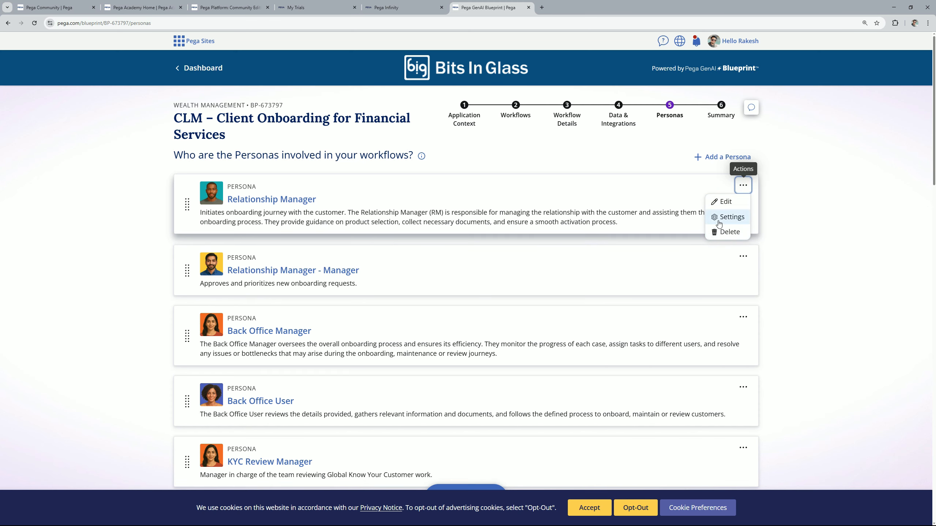
{"action": "left_click", "coordinate": [793, 245]}
Look through the remaining personas and advance the blueprint to the Summary stage
{"action": "scroll", "coordinate": [793, 245], "scroll_direction": "down", "scroll_amount": 12}
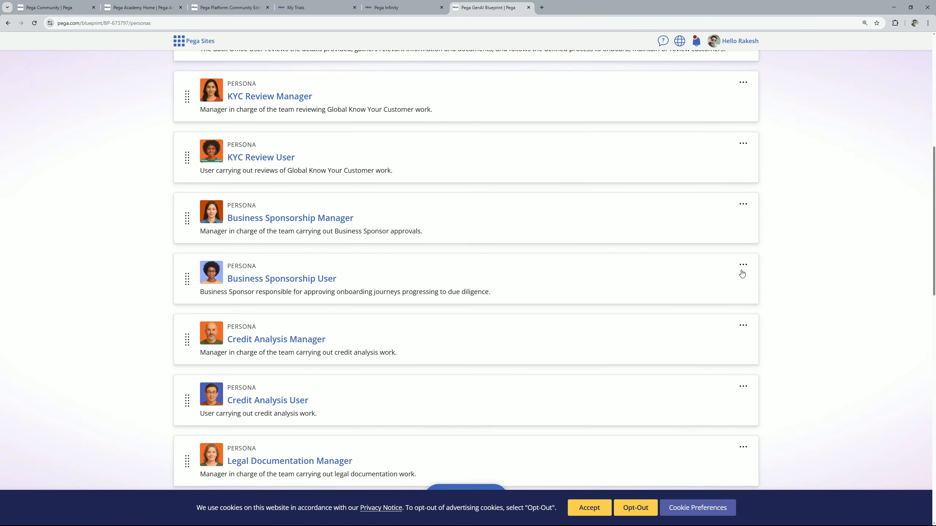
{"action": "scroll", "coordinate": [742, 274], "scroll_direction": "down", "scroll_amount": 14}
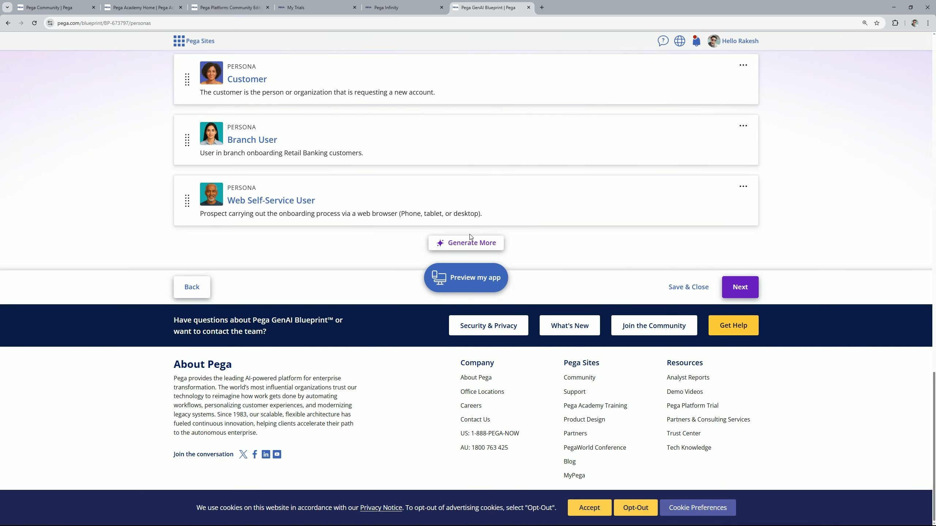
{"action": "left_click", "coordinate": [746, 289]}
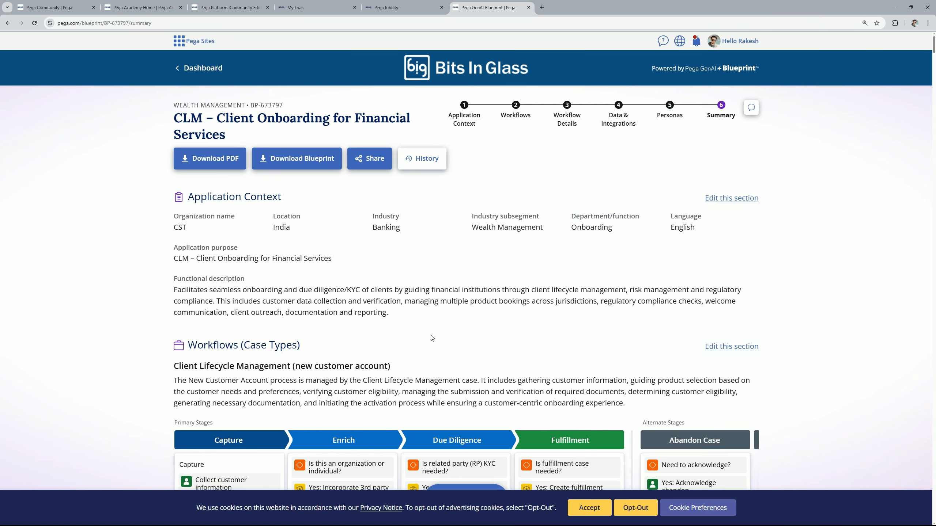
Review the blueprint summary, covering the case type workflows, data objects, personas, and the options for sharing and deploying the blueprint
{"action": "scroll", "coordinate": [432, 338], "scroll_direction": "down", "scroll_amount": 5}
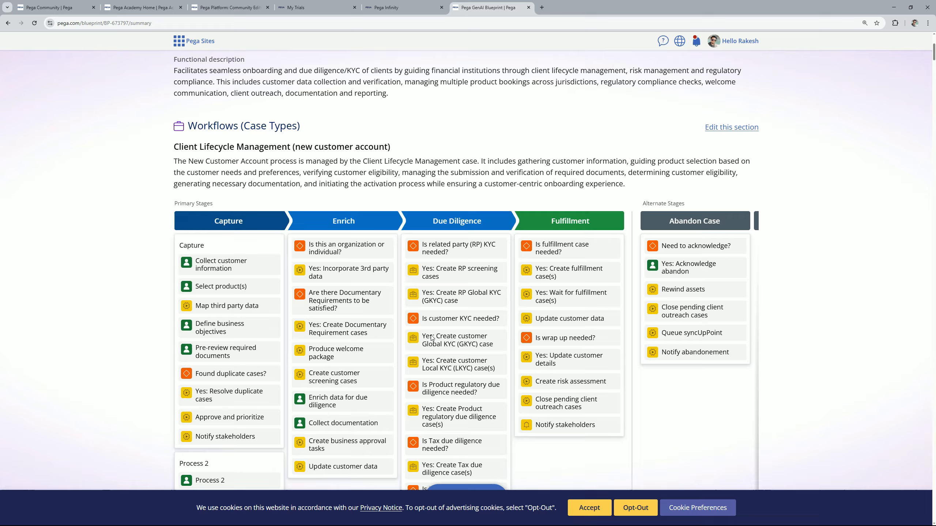
{"action": "scroll", "coordinate": [432, 337], "scroll_direction": "down", "scroll_amount": 4}
{"action": "scroll", "coordinate": [432, 338], "scroll_direction": "up", "scroll_amount": 5}
{"action": "scroll", "coordinate": [431, 338], "scroll_direction": "down", "scroll_amount": 1}
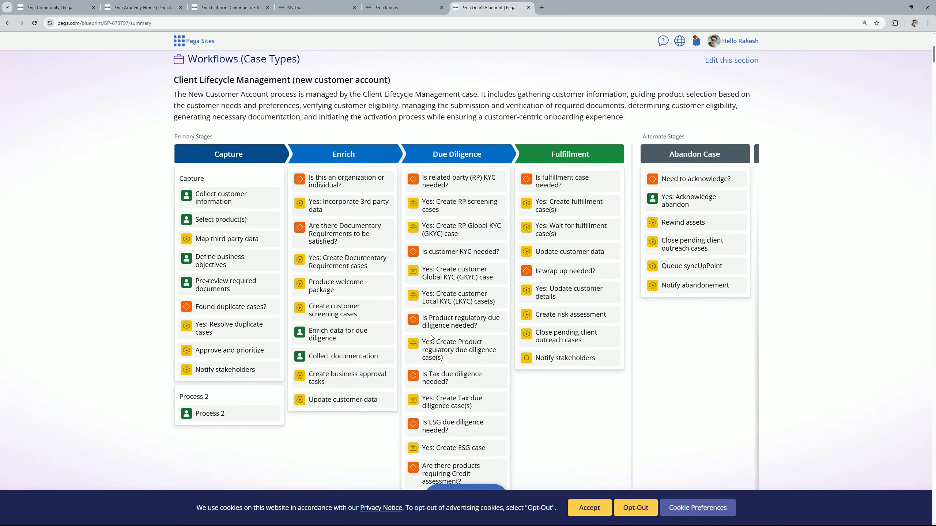
{"action": "scroll", "coordinate": [431, 338], "scroll_direction": "down", "scroll_amount": 20}
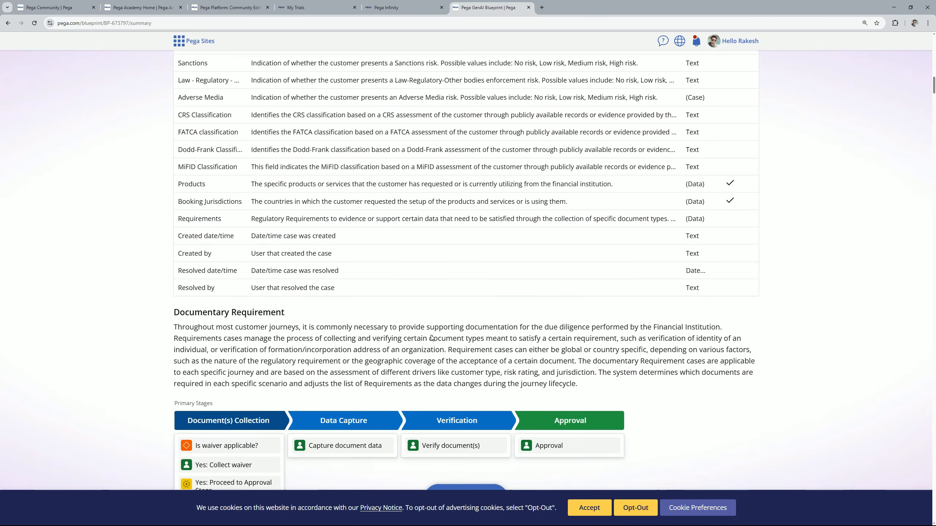
{"action": "scroll", "coordinate": [432, 338], "scroll_direction": "down", "scroll_amount": 20}
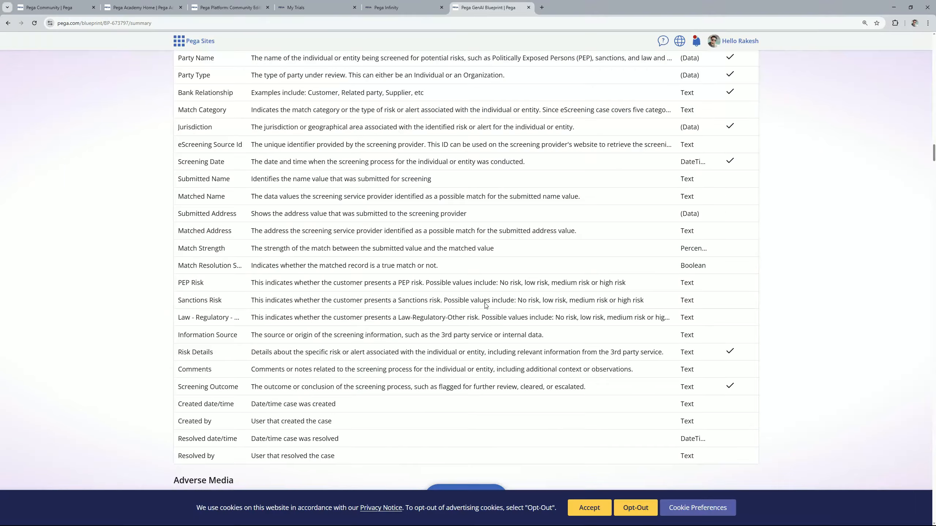
{"action": "scroll", "coordinate": [1, 227], "scroll_direction": "down", "scroll_amount": 15}
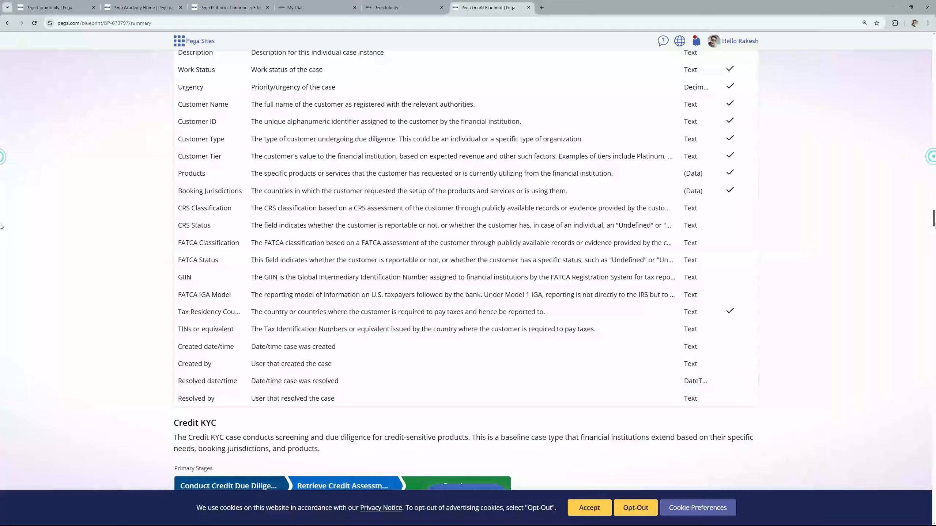
{"action": "scroll", "coordinate": [0, 226], "scroll_direction": "down", "scroll_amount": 20}
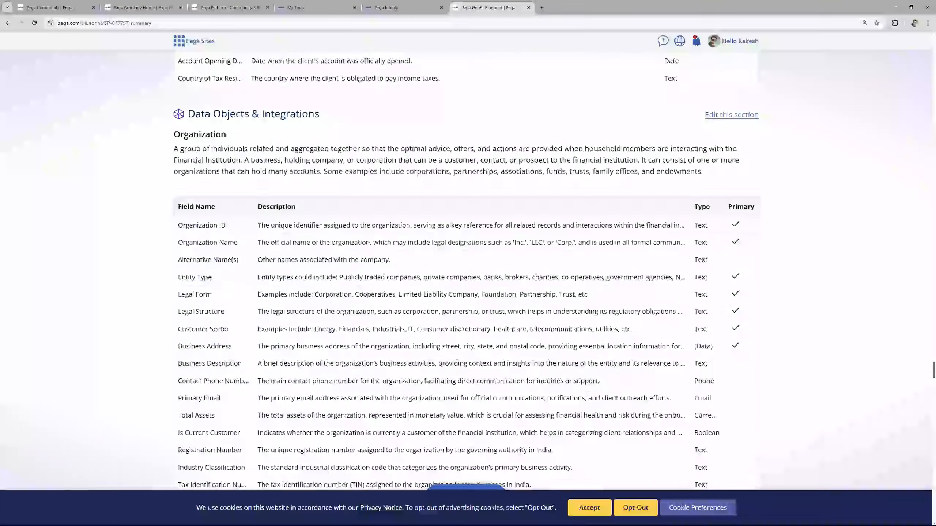
{"action": "scroll", "coordinate": [442, 253], "scroll_direction": "down", "scroll_amount": 20}
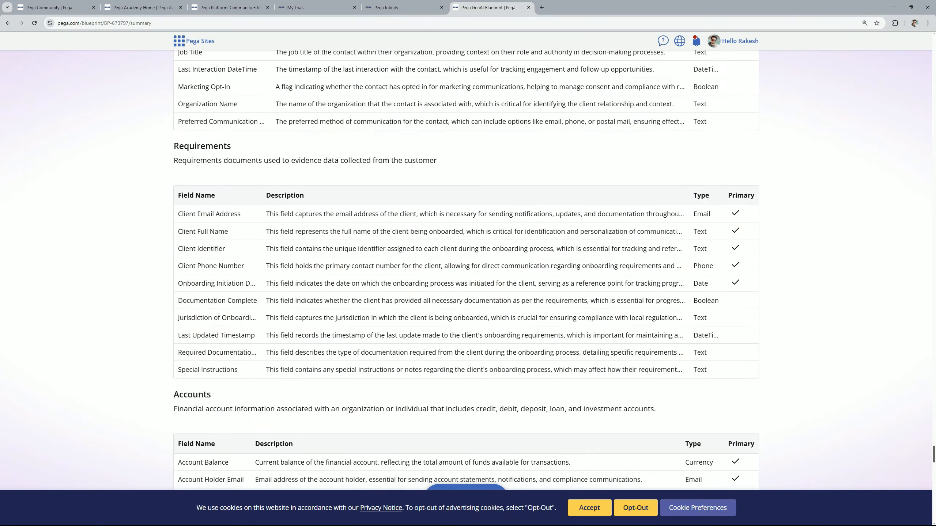
{"action": "scroll", "coordinate": [467, 280], "scroll_direction": "down", "scroll_amount": 20}
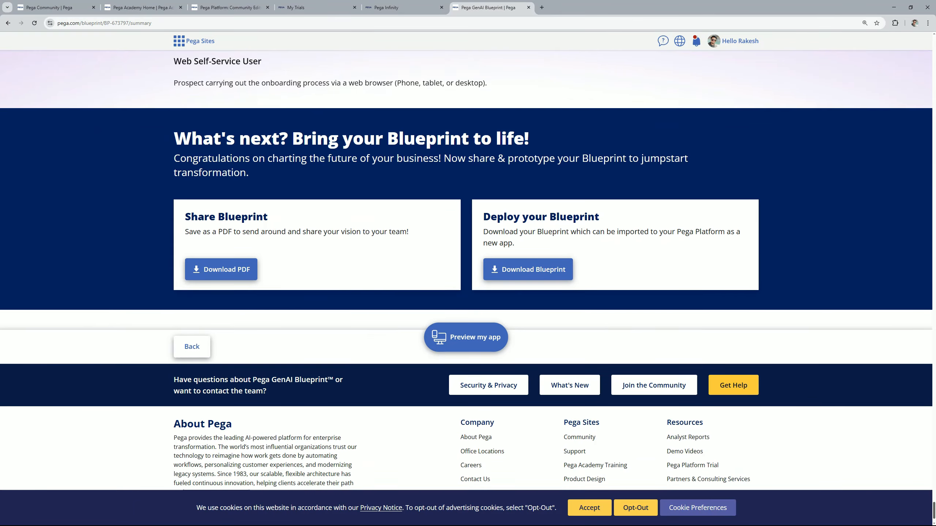
{"action": "scroll", "coordinate": [467, 280], "scroll_direction": "up", "scroll_amount": 2}
{"action": "scroll", "coordinate": [466, 280], "scroll_direction": "up", "scroll_amount": 20}
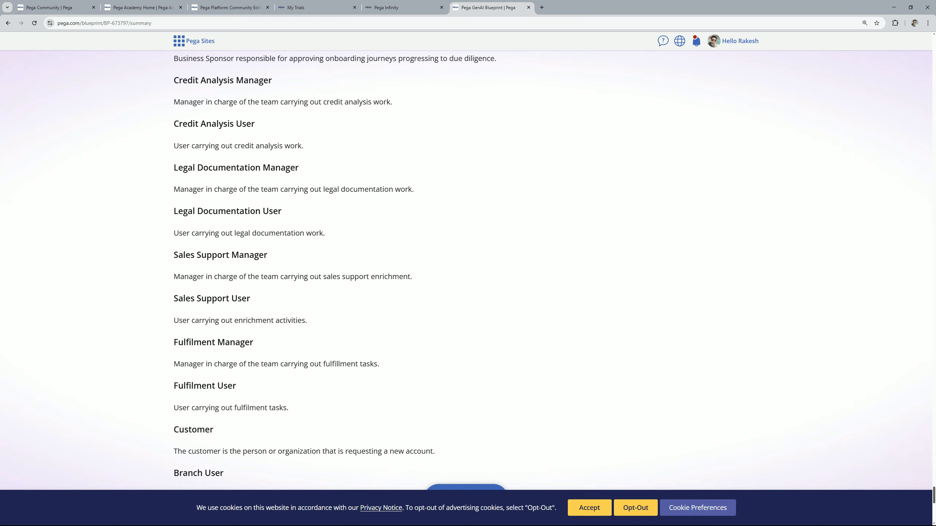
{"action": "scroll", "coordinate": [466, 280], "scroll_direction": "down", "scroll_amount": 3}
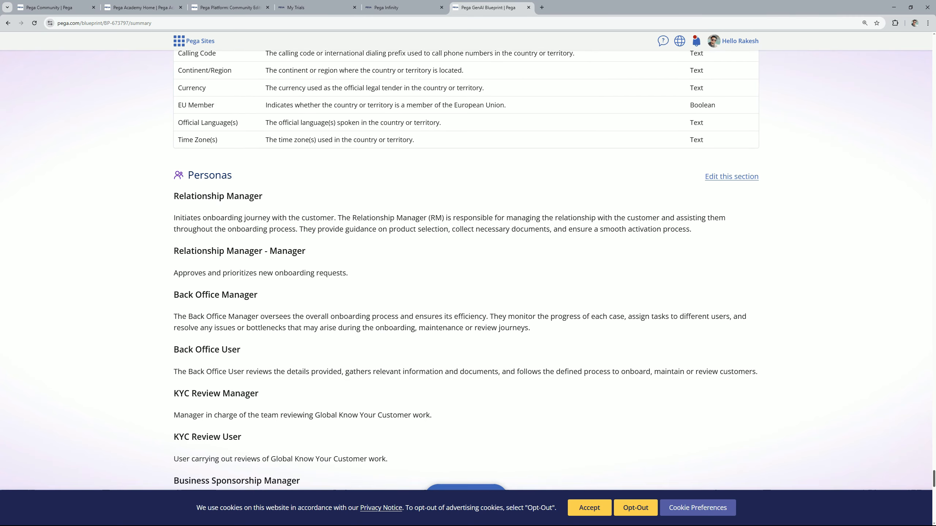
{"action": "scroll", "coordinate": [466, 280], "scroll_direction": "down", "scroll_amount": 9}
{"action": "scroll", "coordinate": [466, 280], "scroll_direction": "down", "scroll_amount": 16}
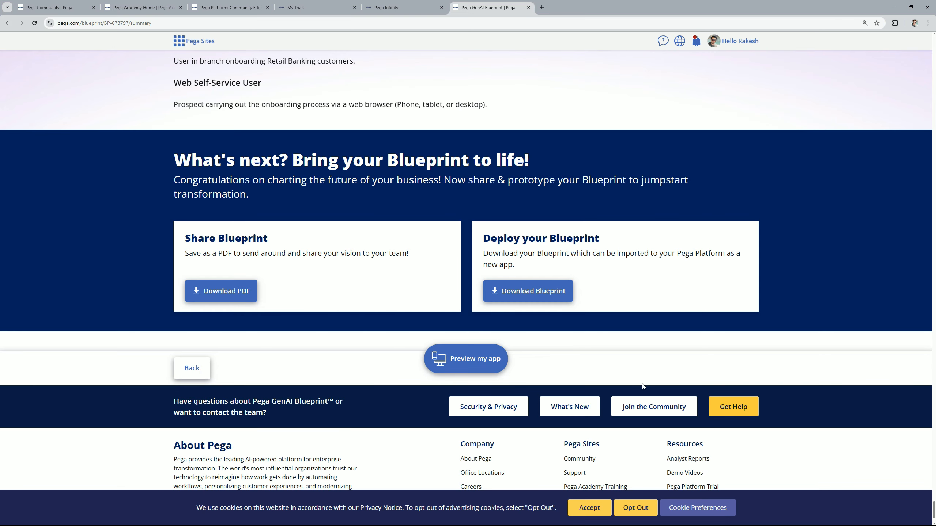
Open the application preview and create a Test Case KYC 1 case with the prefilled client information
{"action": "left_click", "coordinate": [465, 363]}
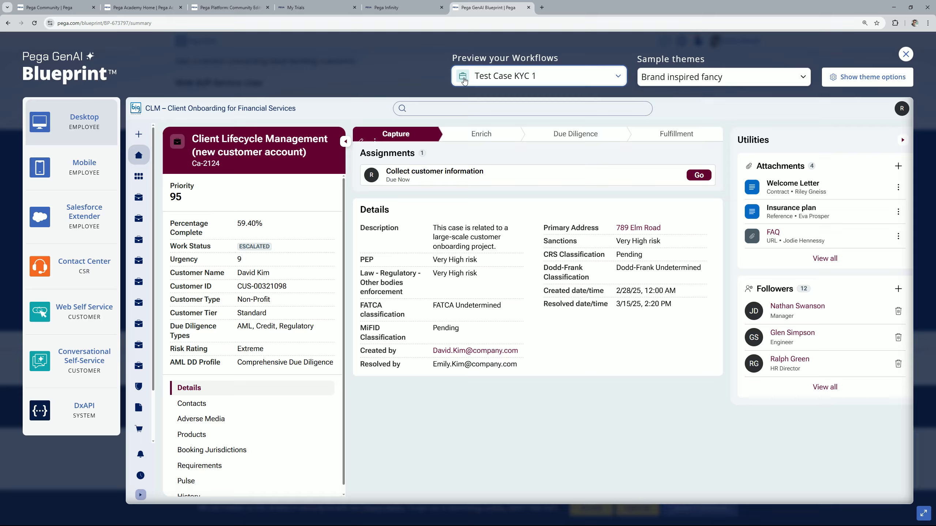
{"action": "left_click", "coordinate": [139, 134]}
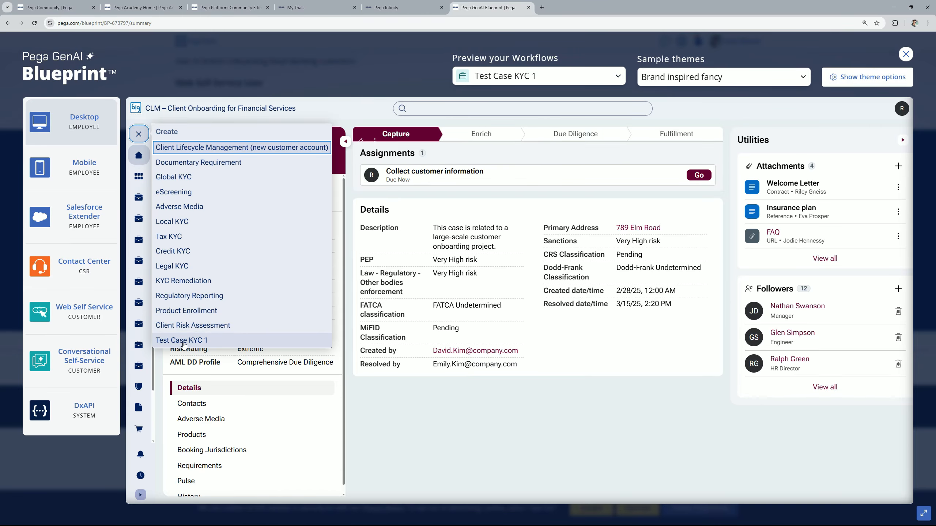
{"action": "left_click", "coordinate": [207, 339]}
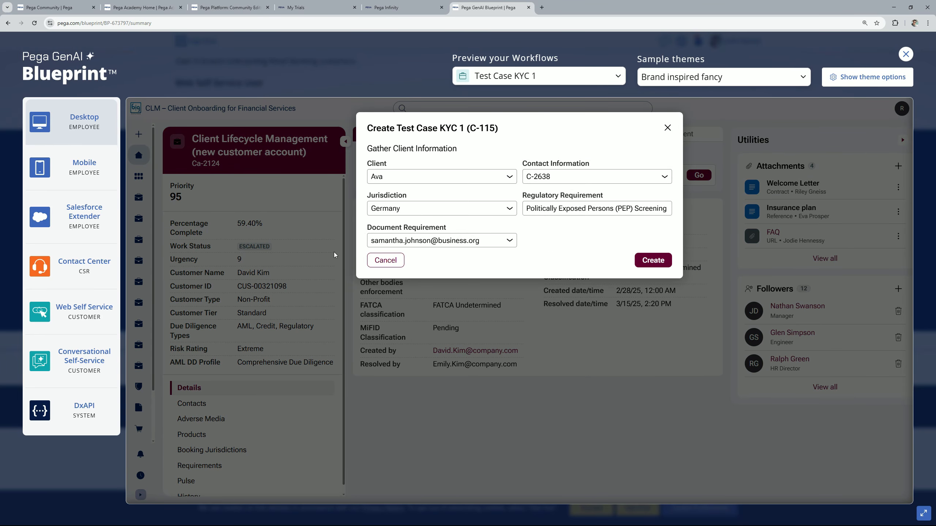
{"action": "left_click", "coordinate": [655, 261]}
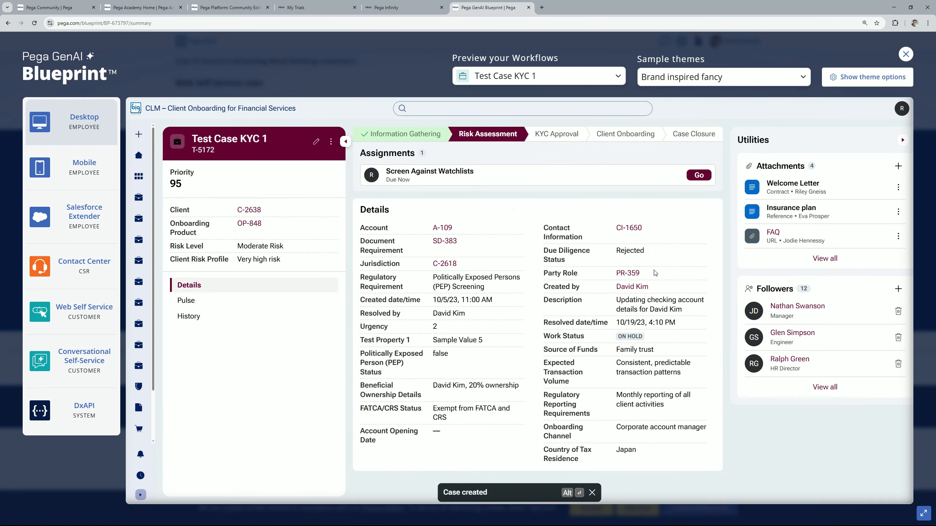
Complete the Screen Against Watchlists assignment by choosing a client and the jurisdiction Canada, and submit it
{"action": "left_click", "coordinate": [438, 193]}
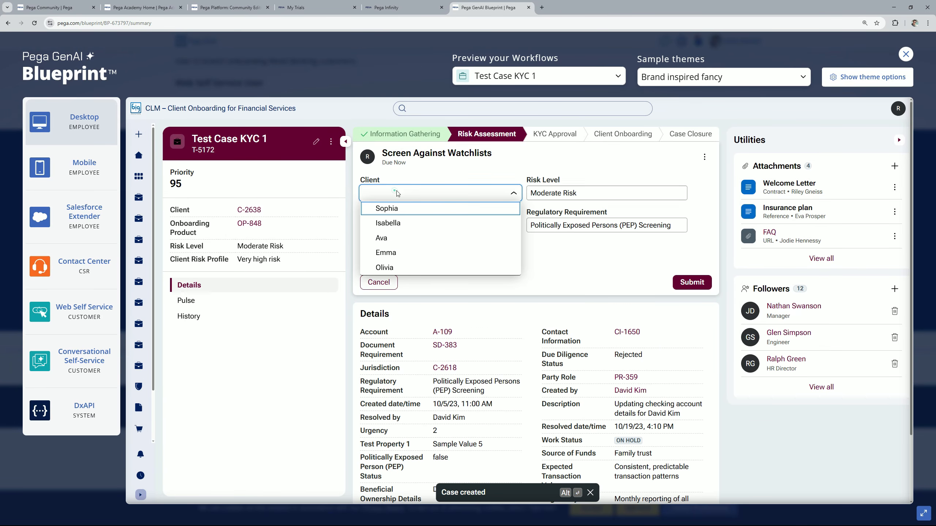
{"action": "left_click", "coordinate": [435, 238]}
{"action": "left_click", "coordinate": [427, 226]}
{"action": "left_click", "coordinate": [411, 284]}
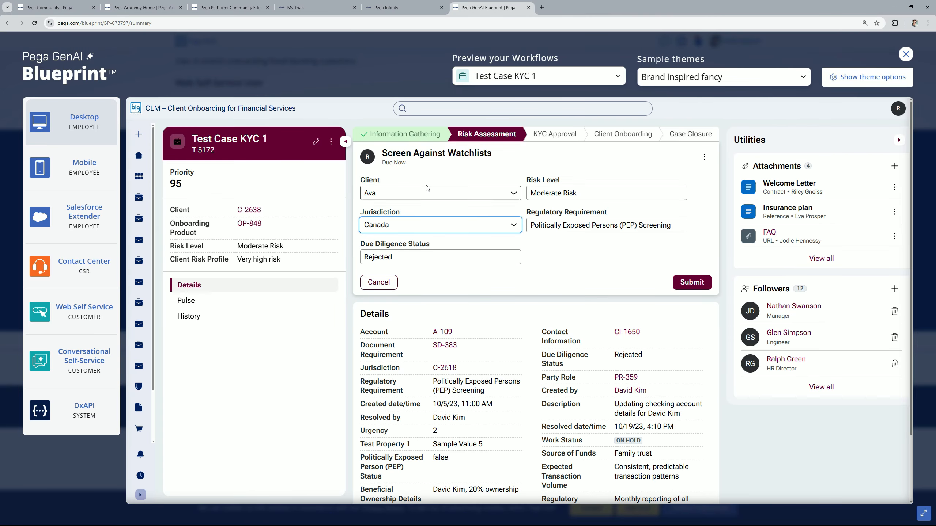
{"action": "left_click", "coordinate": [690, 282]}
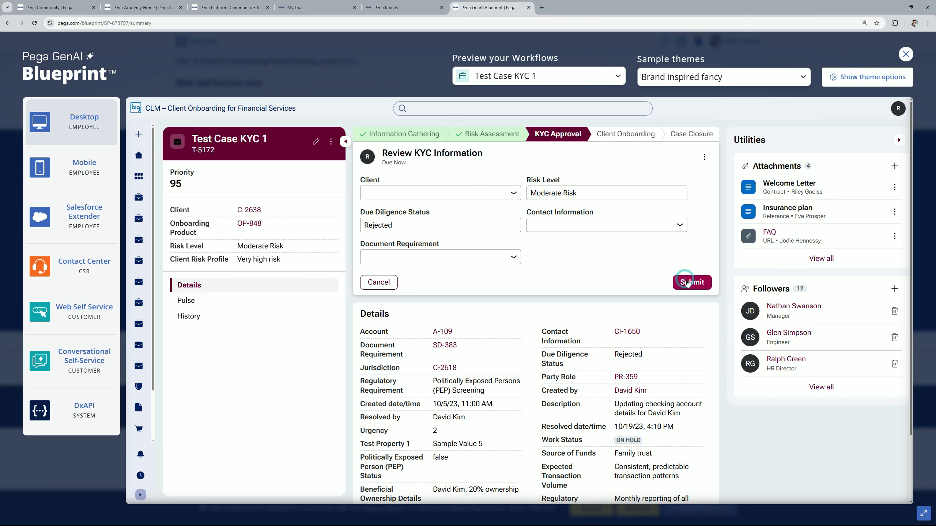
Fill in the client, contact information and document requirement for the Review KYC Information assignment, and submit it
{"action": "left_click", "coordinate": [493, 194]}
{"action": "left_click", "coordinate": [442, 237]}
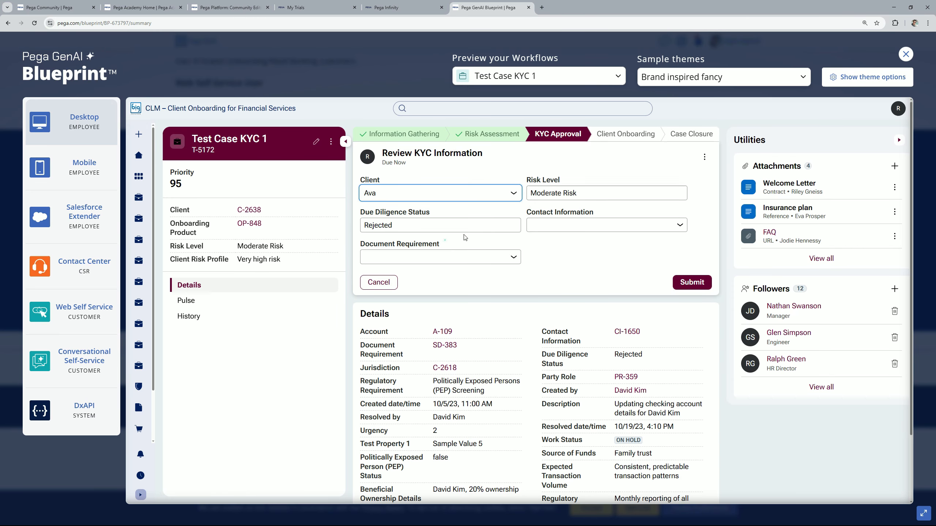
{"action": "left_click", "coordinate": [602, 226]}
{"action": "left_click", "coordinate": [581, 277]}
{"action": "left_click", "coordinate": [512, 257]}
{"action": "left_click", "coordinate": [453, 314]}
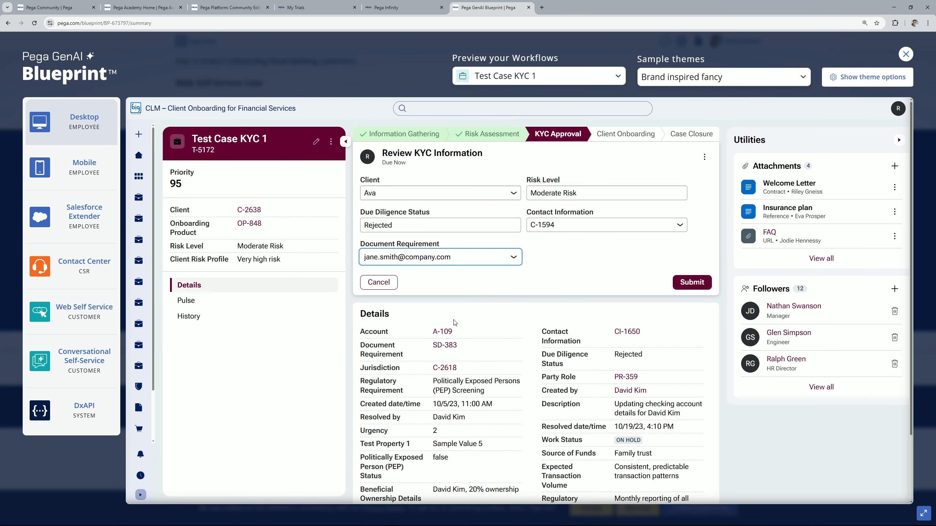
{"action": "left_click", "coordinate": [692, 282]}
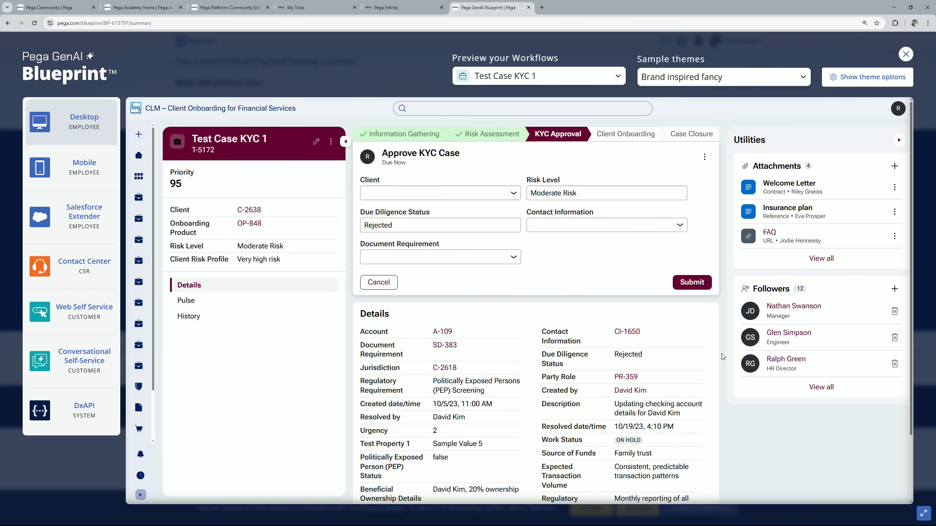
Submit the Approve KYC Case assignment with due diligence status APPROVED and a chosen client, contact information and document requirement
{"action": "left_click", "coordinate": [442, 193]}
{"action": "left_click", "coordinate": [442, 241]}
{"action": "left_click", "coordinate": [604, 225]}
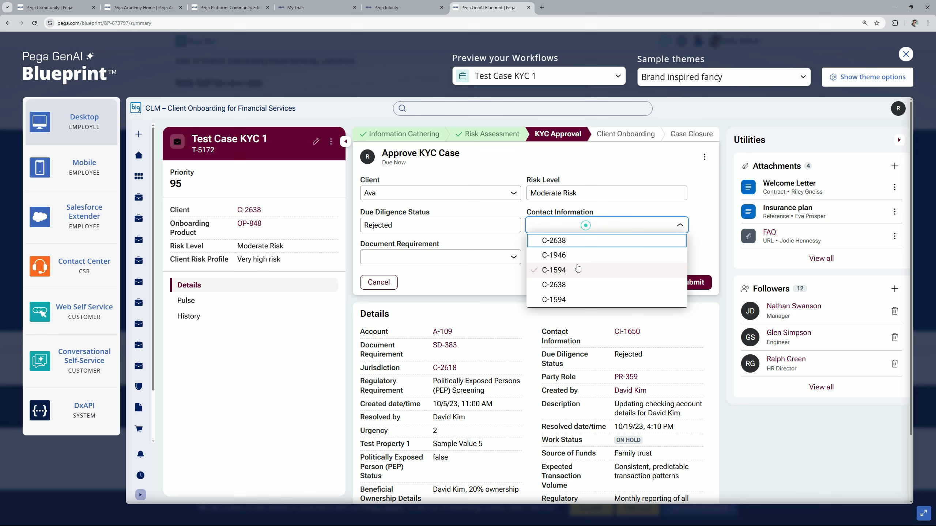
{"action": "left_click", "coordinate": [551, 276]}
{"action": "left_click", "coordinate": [432, 226]}
{"action": "double_click", "coordinate": [408, 224]}
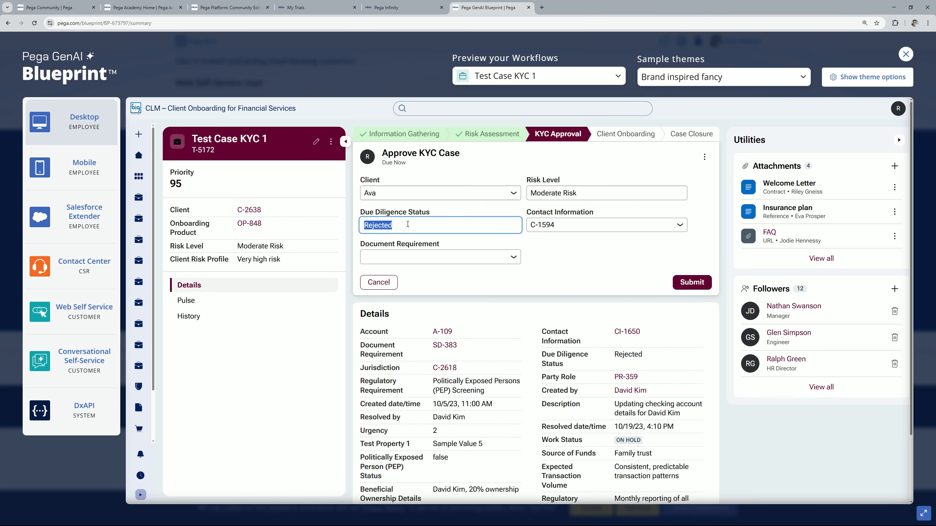
{"action": "type", "text": "p"}
{"action": "left_click", "coordinate": [406, 257]}
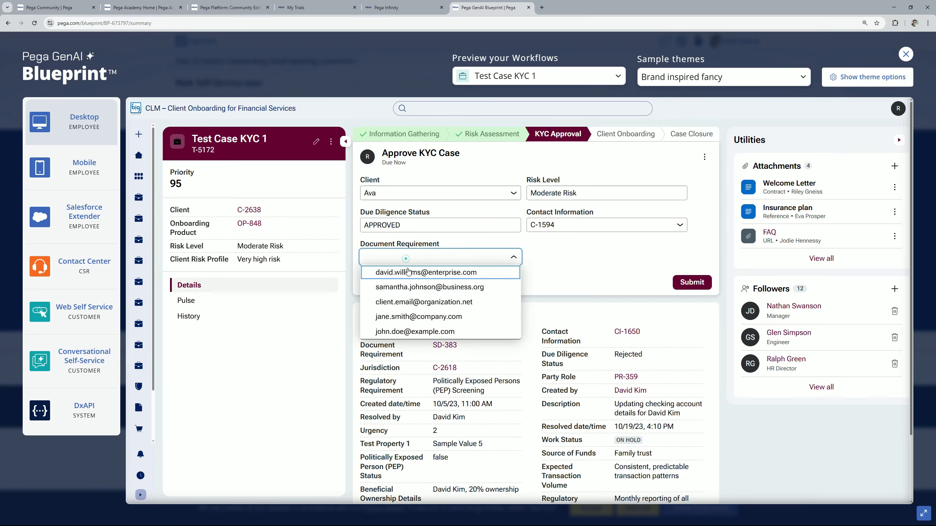
{"action": "left_click", "coordinate": [405, 301]}
{"action": "left_click", "coordinate": [684, 282]}
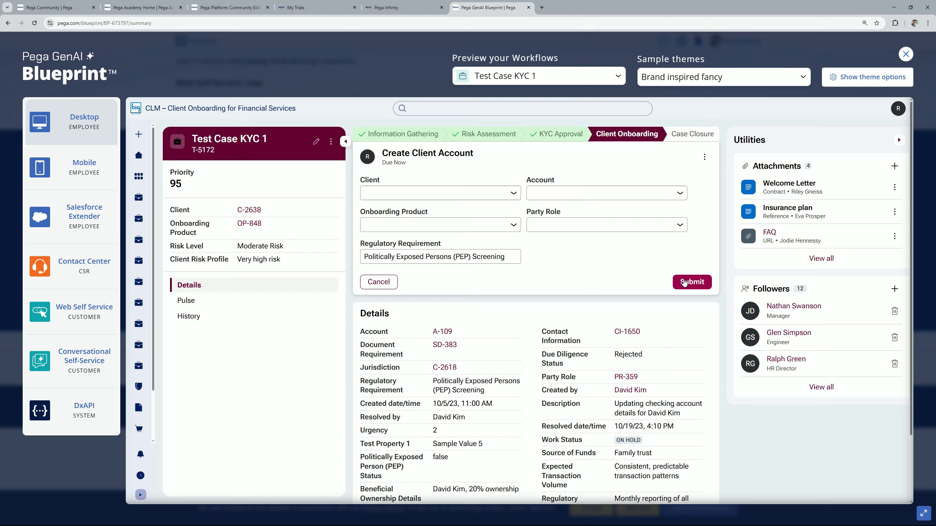
Fill in the Create Client Account assignment with a client, an account, onboarding product PRD-1234 and party role R-3456, and submit it
{"action": "left_click", "coordinate": [423, 193]}
{"action": "left_click", "coordinate": [409, 236]}
{"action": "left_click", "coordinate": [424, 224]}
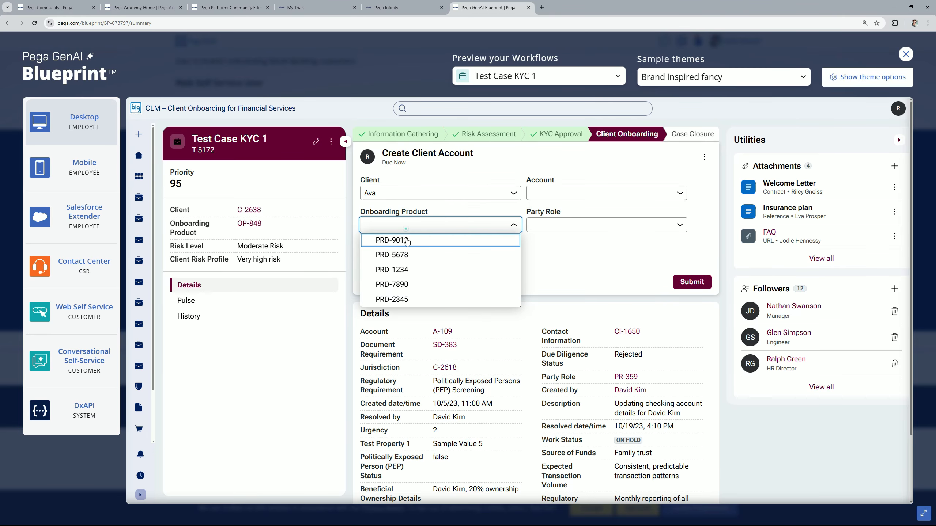
{"action": "left_click", "coordinate": [398, 295]}
{"action": "left_click", "coordinate": [571, 224]}
{"action": "left_click", "coordinate": [564, 253]}
{"action": "left_click", "coordinate": [567, 194]}
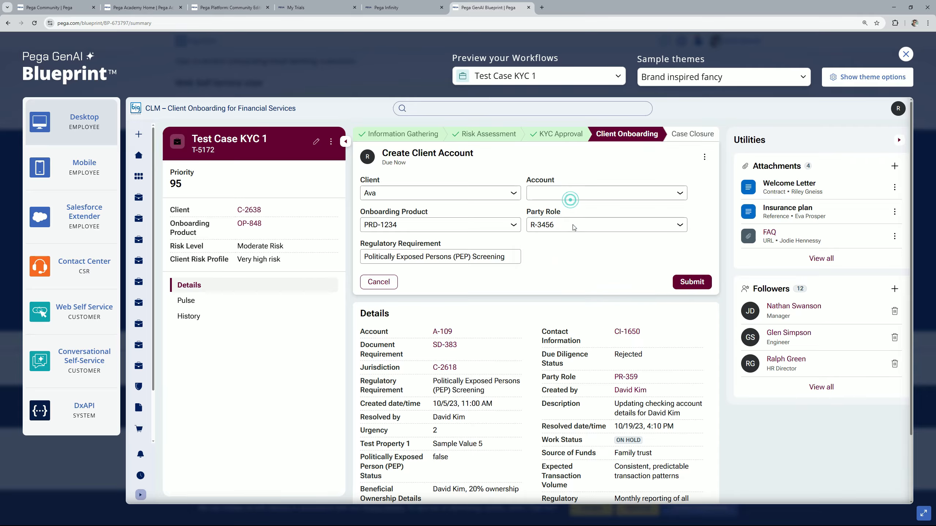
{"action": "left_click", "coordinate": [563, 221]}
{"action": "left_click", "coordinate": [700, 282]}
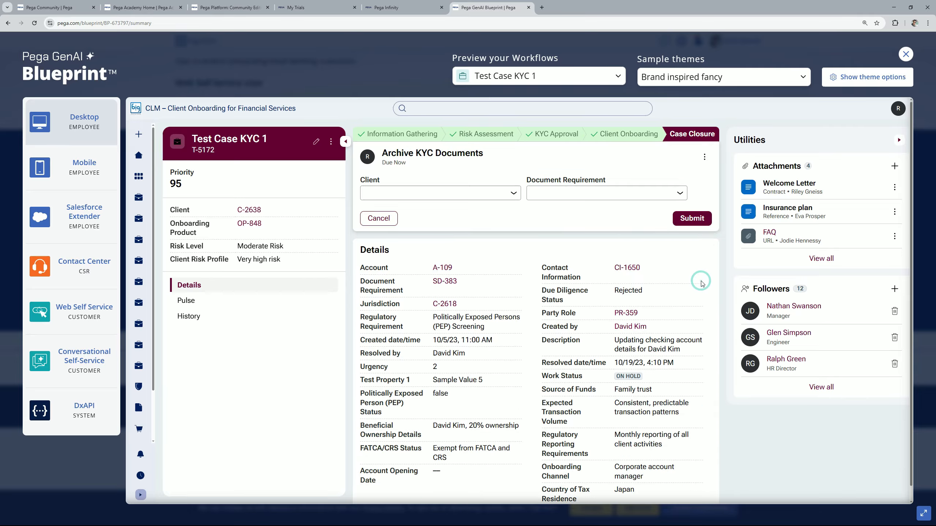
Choose the client and document requirement for the Archive KYC Documents assignment, and submit it
{"action": "left_click", "coordinate": [461, 193]}
{"action": "left_click", "coordinate": [446, 232]}
{"action": "left_click", "coordinate": [662, 198]}
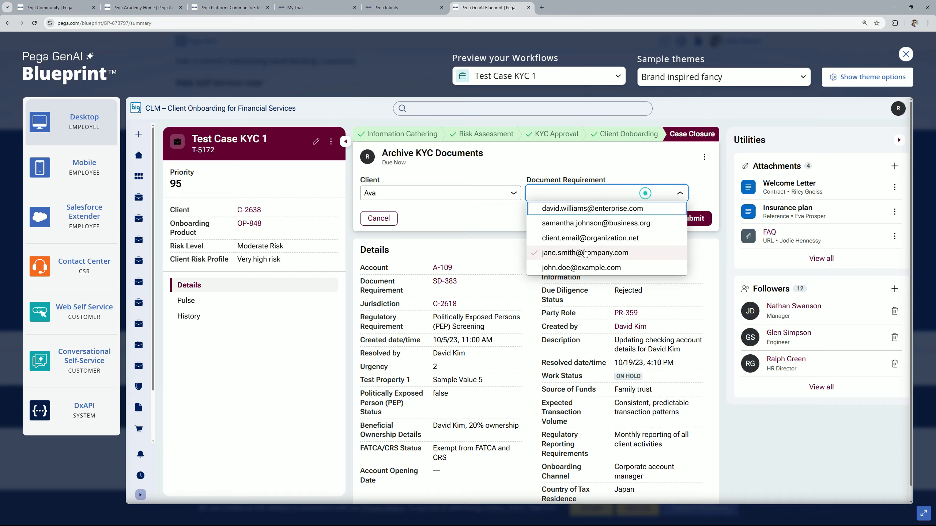
{"action": "left_click", "coordinate": [574, 230]}
{"action": "left_click", "coordinate": [691, 218]}
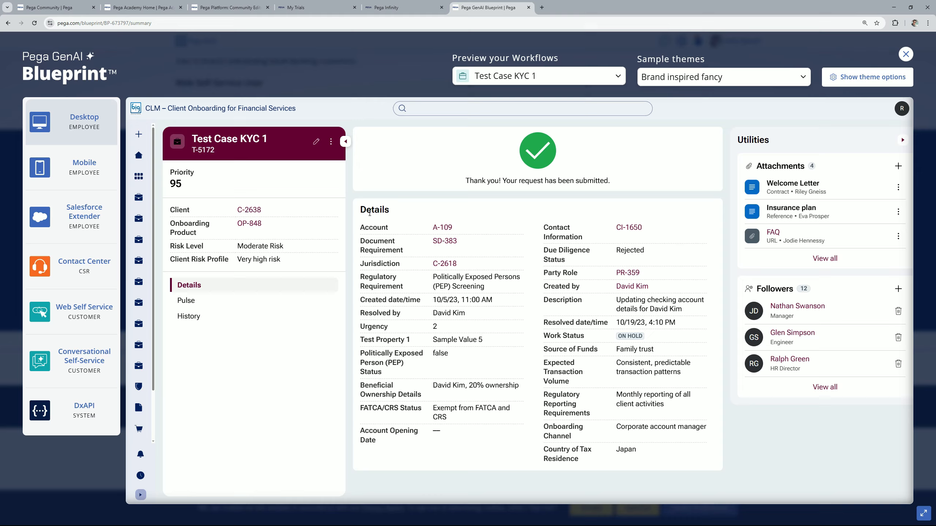
Check the submitted case in the Mobile preview, and examine the case metrics on the Desktop preview's Home page
{"action": "left_click", "coordinate": [46, 172]}
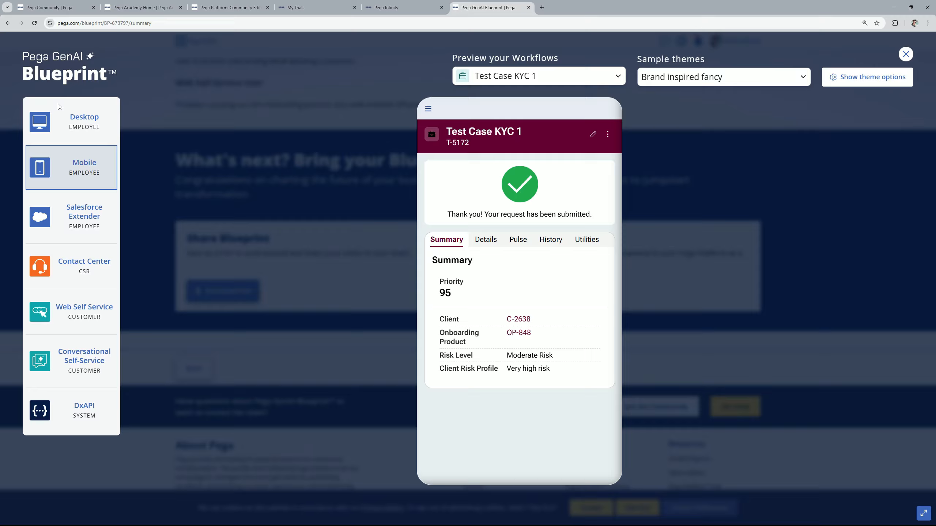
{"action": "left_click", "coordinate": [77, 123]}
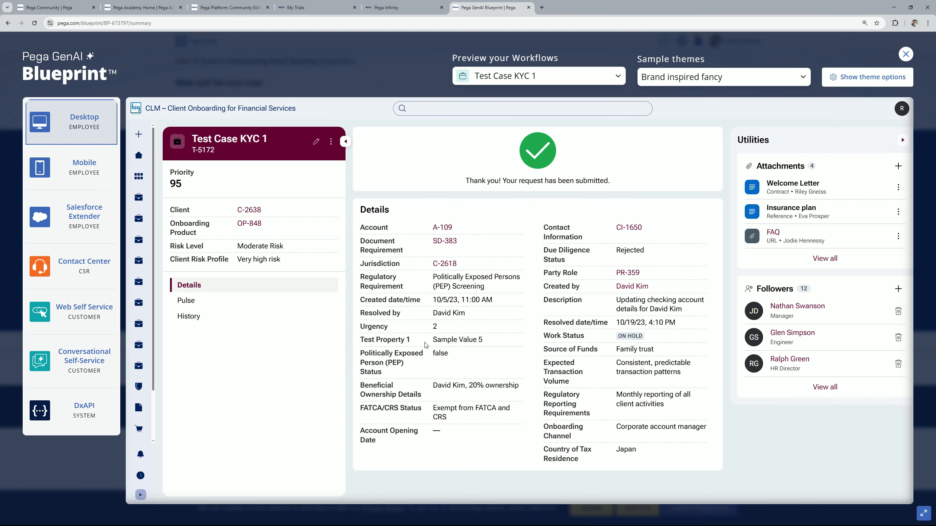
{"action": "left_click", "coordinate": [143, 162]}
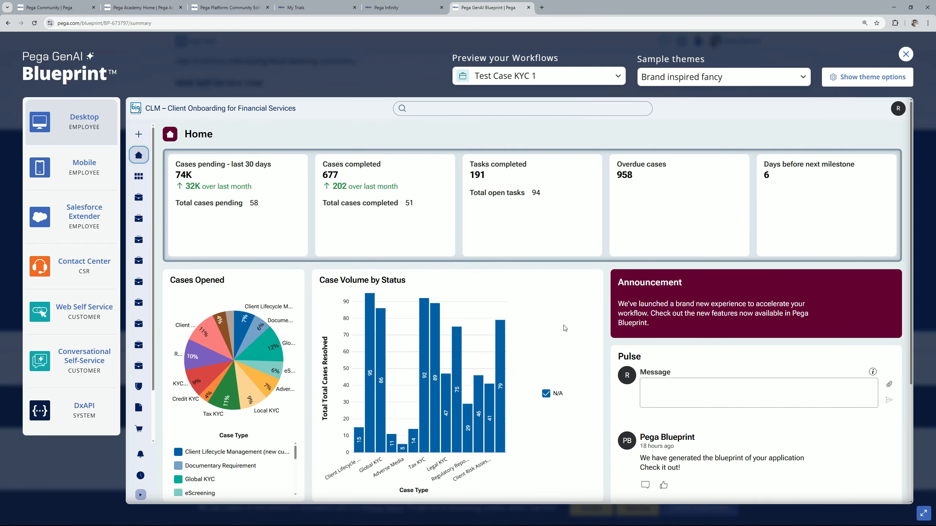
{"action": "scroll", "coordinate": [564, 328], "scroll_direction": "down", "scroll_amount": 3}
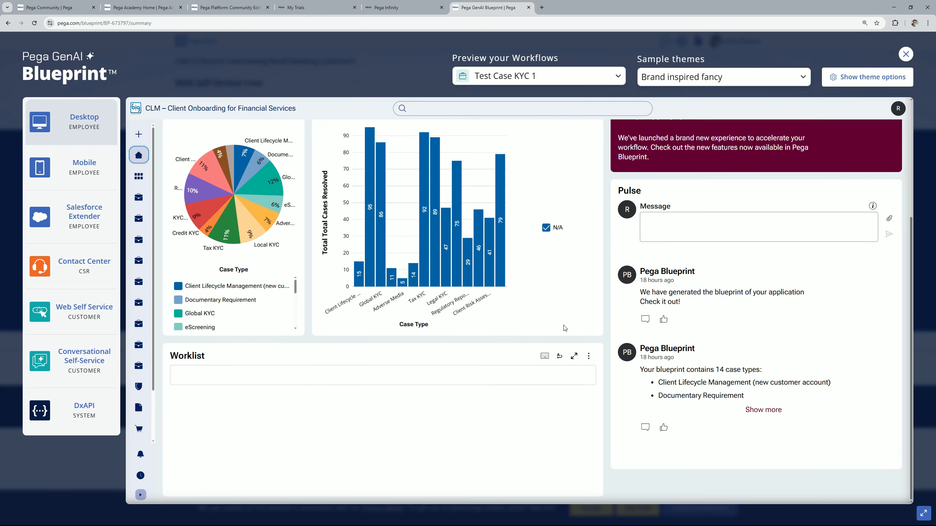
{"action": "scroll", "coordinate": [565, 328], "scroll_direction": "up", "scroll_amount": 3}
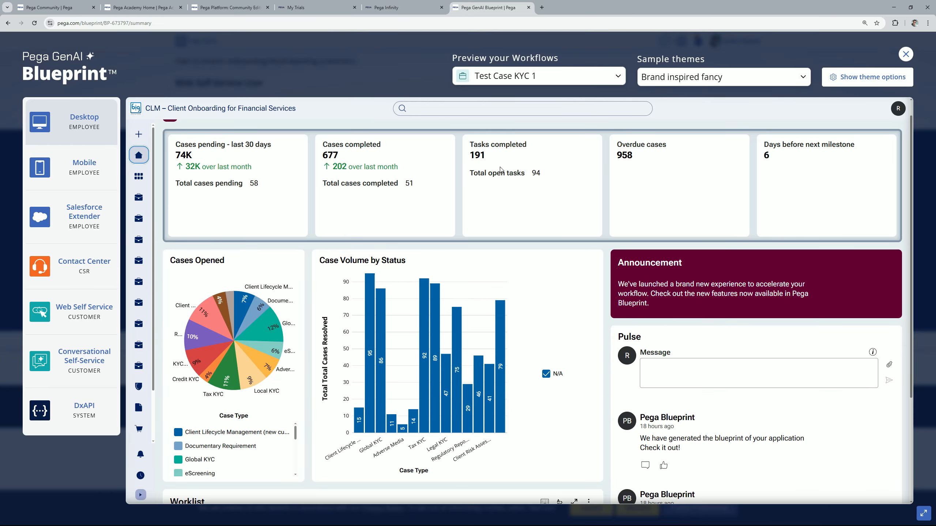
Examine the Dashboard charts and the Client Lifecycle Management (new customer account) case list in the Desktop preview
{"action": "left_click", "coordinate": [138, 176]}
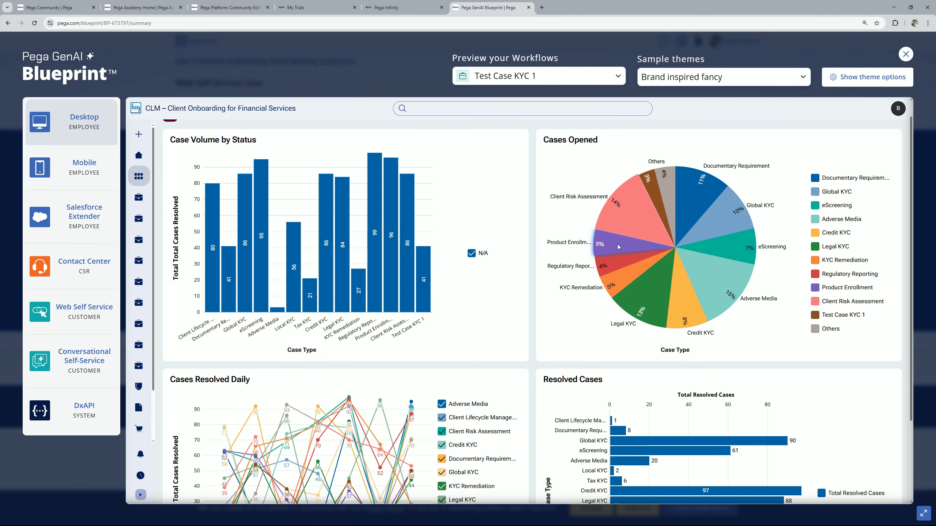
{"action": "left_click", "coordinate": [709, 230]}
{"action": "left_click", "coordinate": [139, 197]}
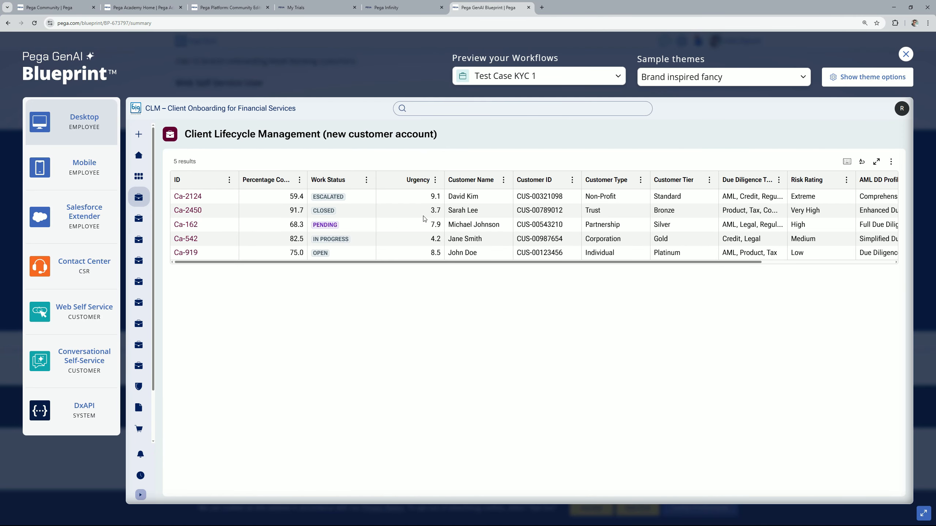
{"action": "left_click", "coordinate": [139, 176]}
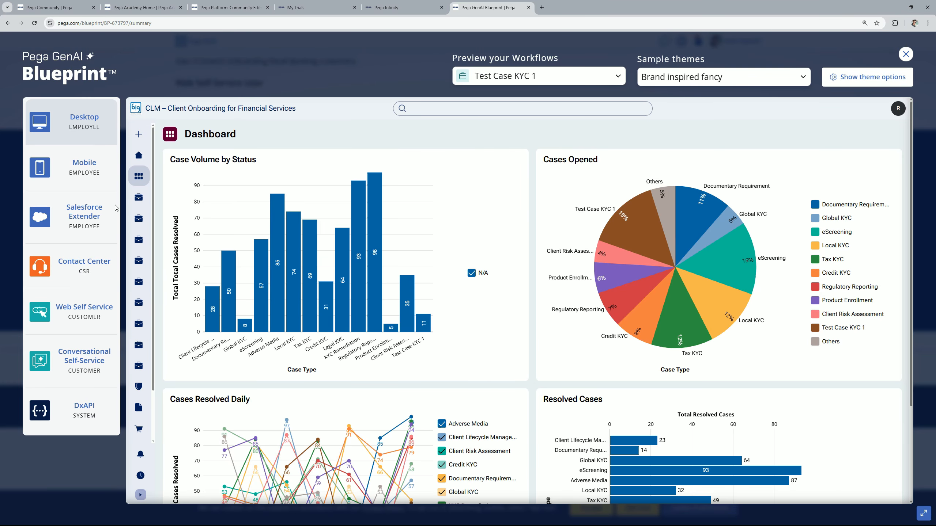
{"action": "left_click", "coordinate": [139, 201]}
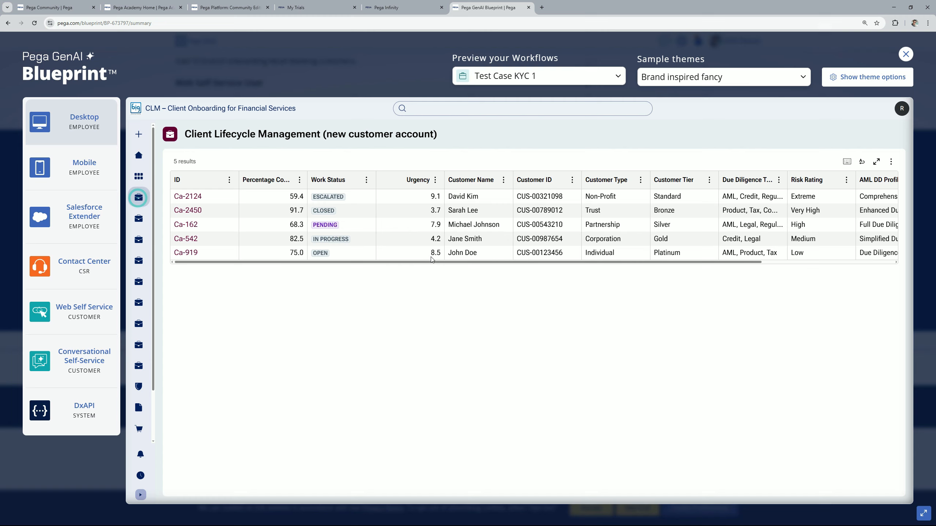
Look through the record lists from Documentary Requirement and Global KYC to Local KYC, Tax KYC and Regulatory Reporting
{"action": "left_click", "coordinate": [139, 219]}
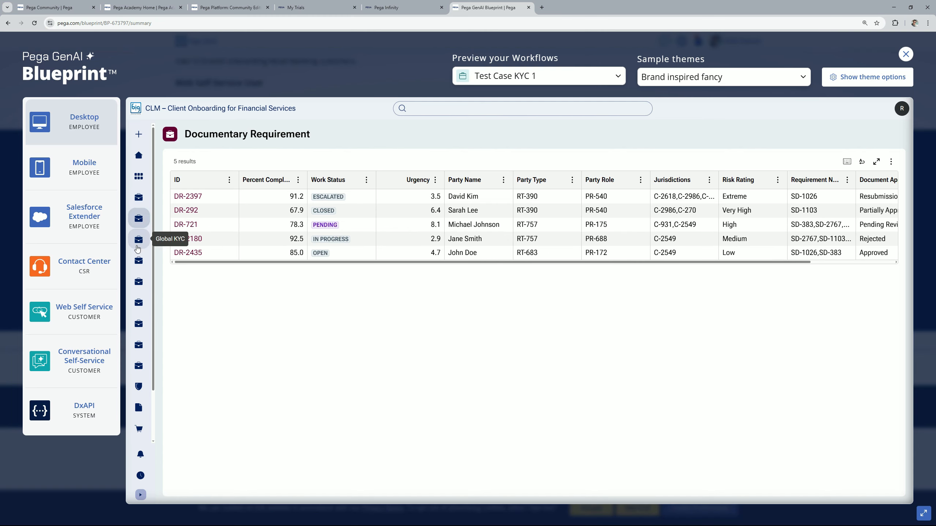
{"action": "left_click", "coordinate": [137, 247]}
{"action": "left_click", "coordinate": [138, 261]}
{"action": "left_click", "coordinate": [138, 299]}
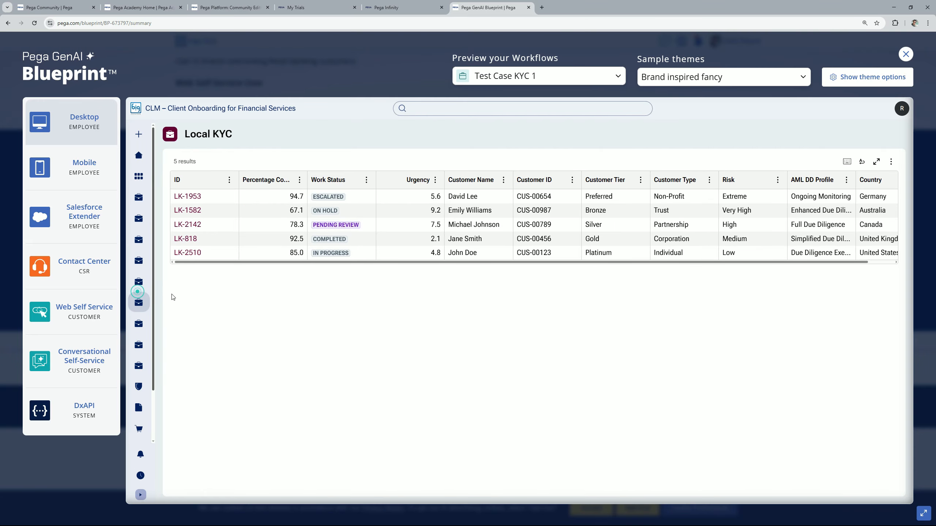
{"action": "left_click", "coordinate": [134, 323]}
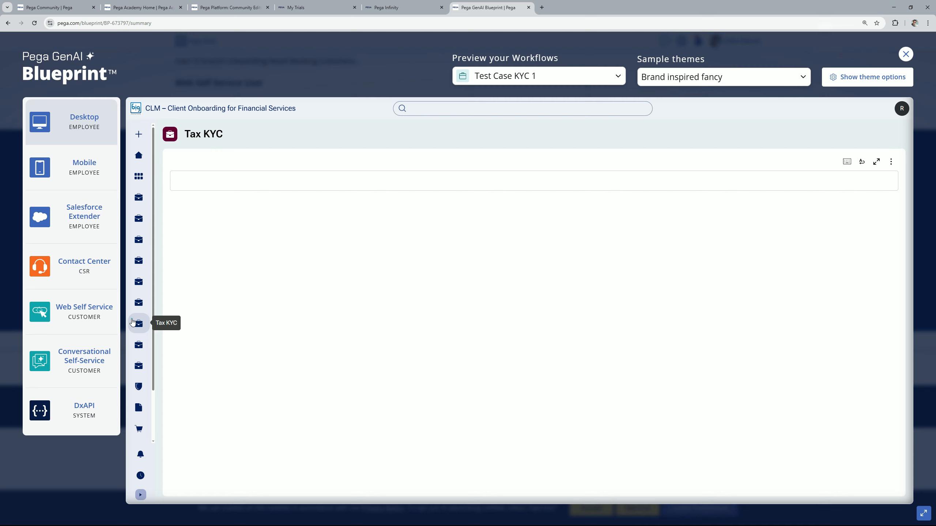
{"action": "left_click", "coordinate": [138, 408]}
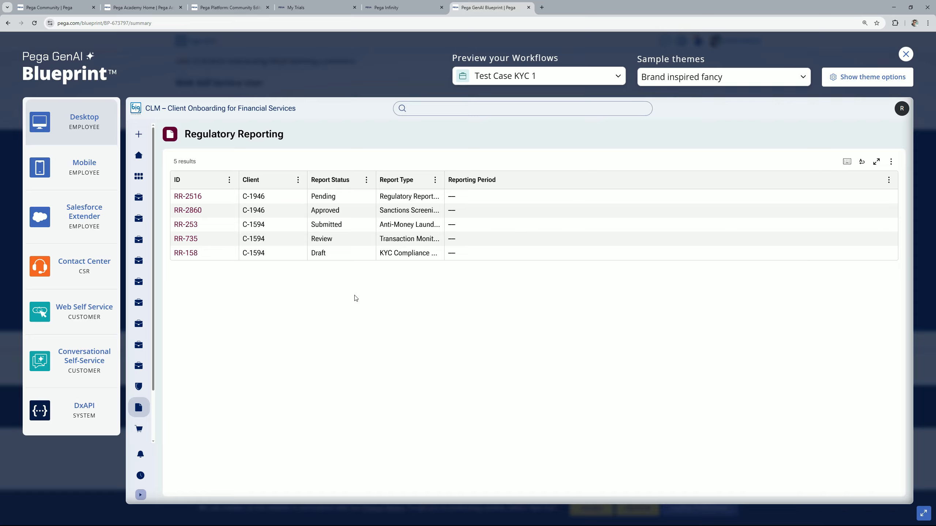
Run the Test Case KYC 1 case in the Contact Center preview, submitting each prefilled assignment from Gather Client Information through Archive KYC Documents
{"action": "left_click", "coordinate": [63, 268]}
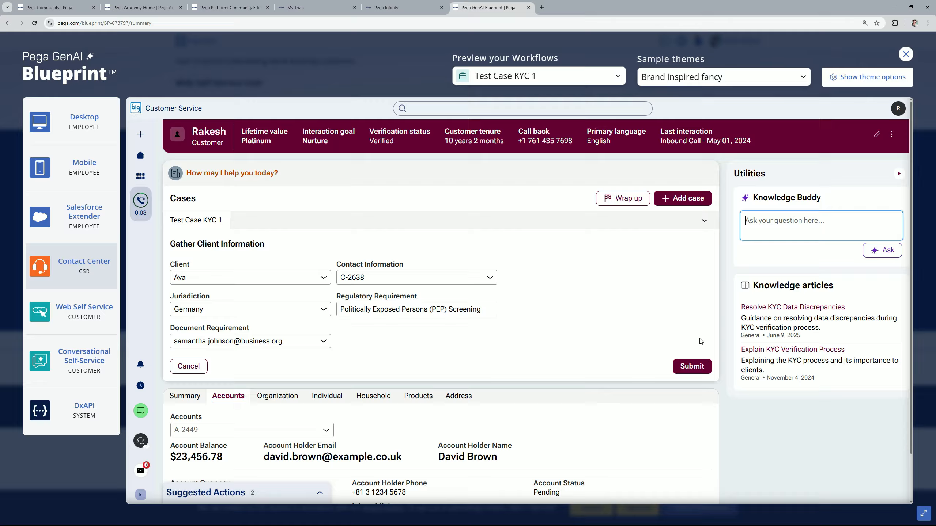
{"action": "left_click", "coordinate": [620, 195]}
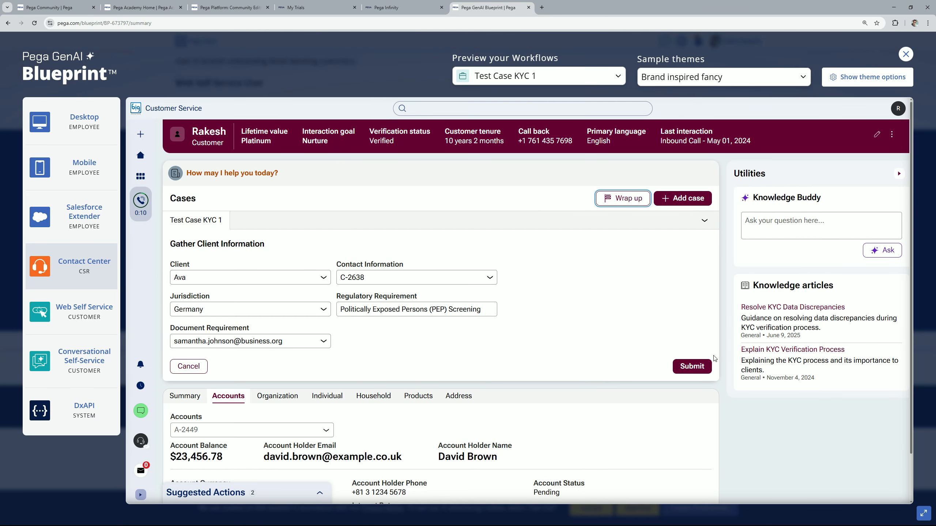
{"action": "left_click", "coordinate": [693, 367]}
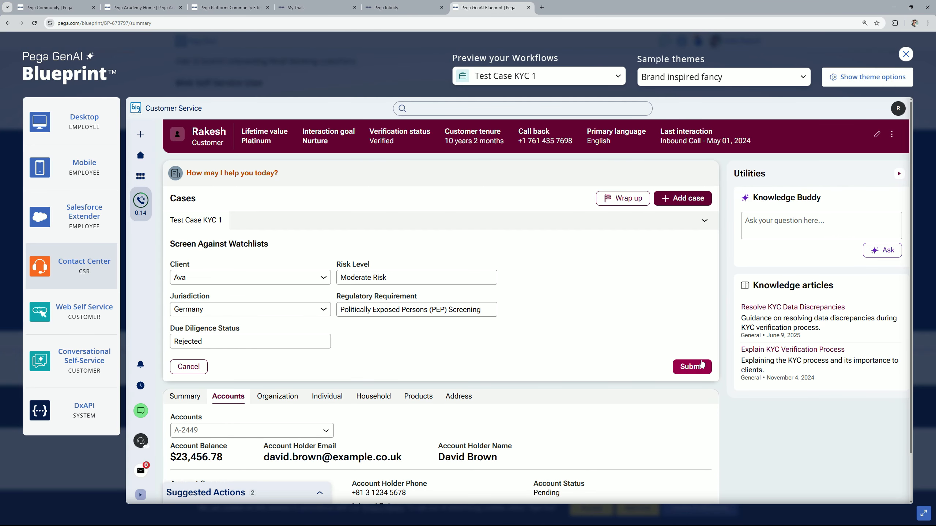
{"action": "left_click", "coordinate": [692, 367]}
{"action": "left_click", "coordinate": [692, 367]}
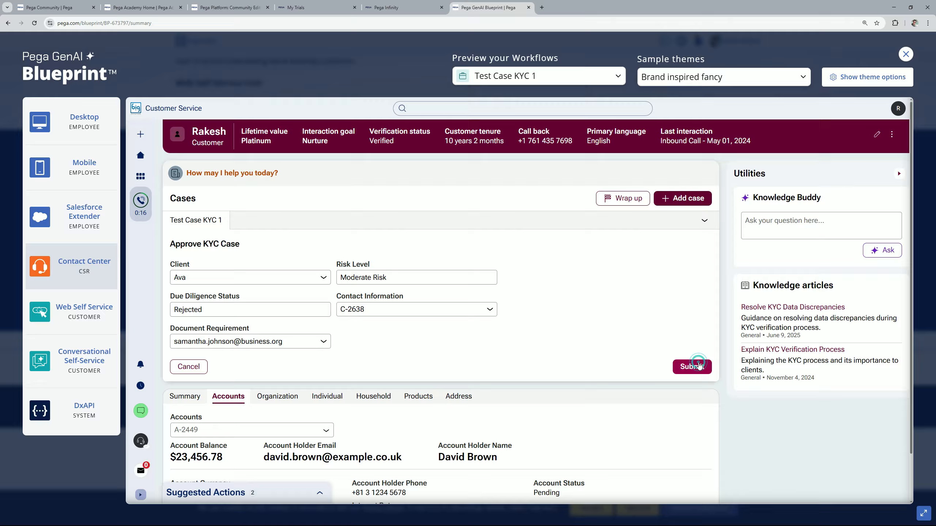
{"action": "left_click", "coordinate": [699, 366]}
{"action": "left_click", "coordinate": [698, 366]}
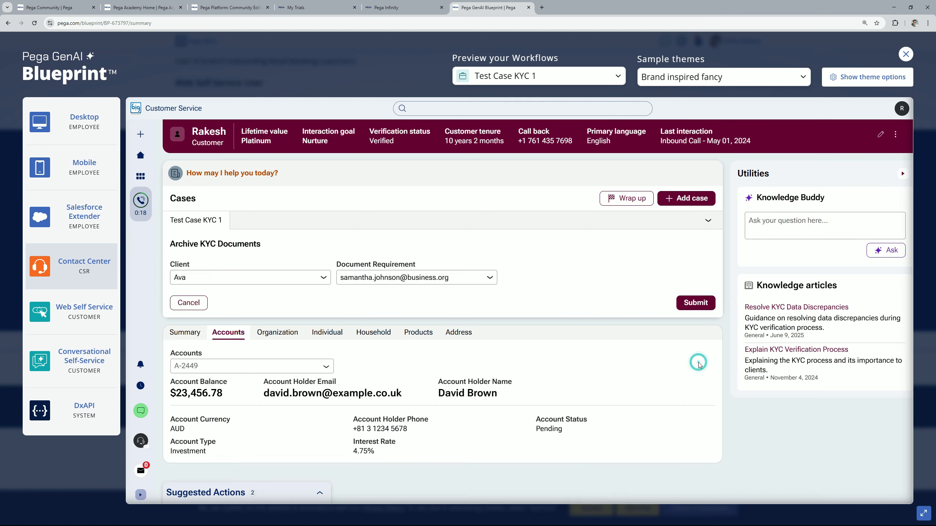
{"action": "left_click", "coordinate": [698, 304]}
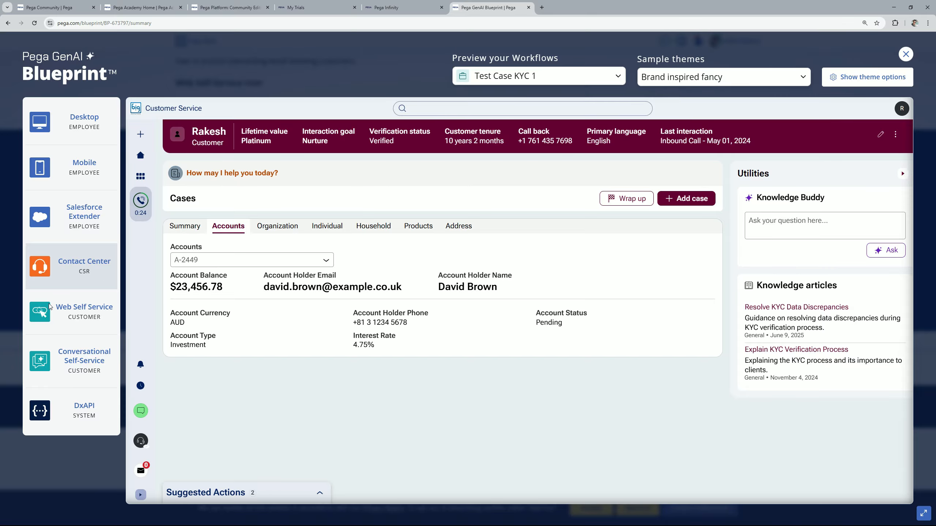
View the Web Self Service, Conversational Self-Service and DxAPI previews, and close the application preview
{"action": "left_click", "coordinate": [63, 324]}
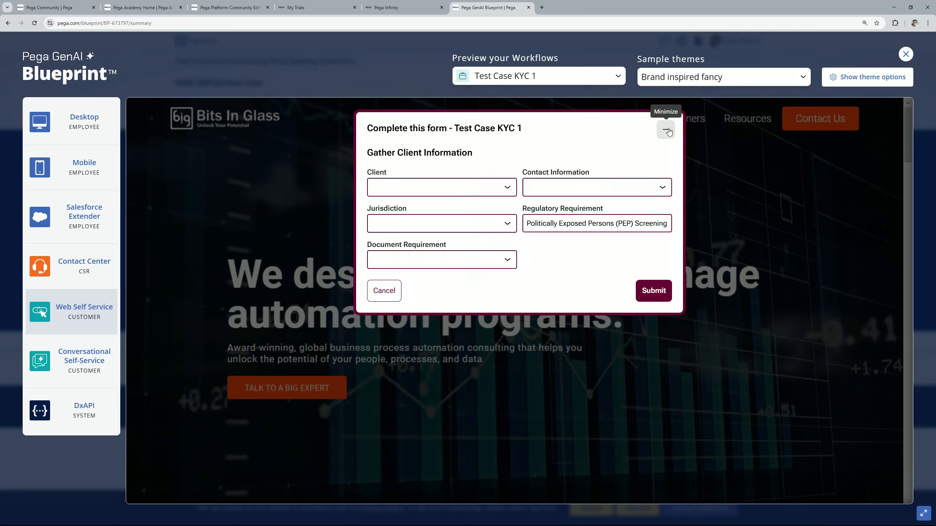
{"action": "left_click", "coordinate": [59, 363]}
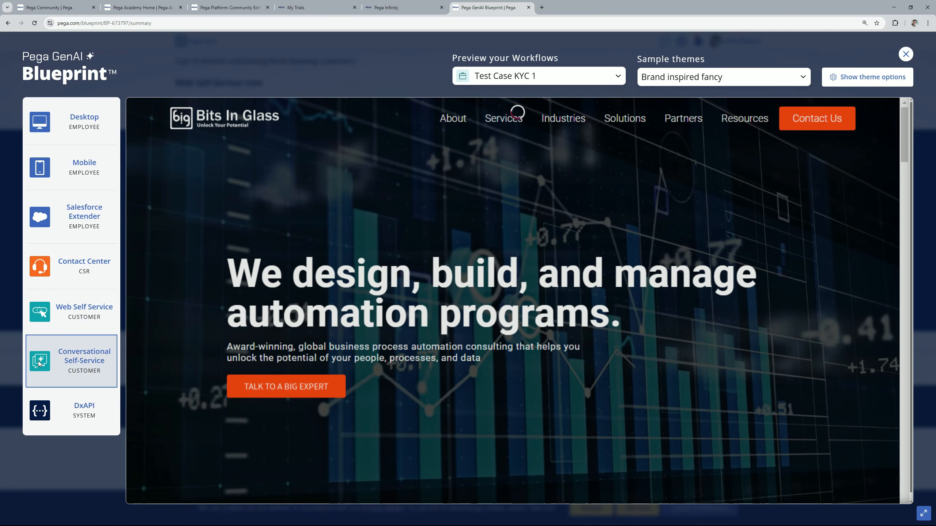
{"action": "left_click", "coordinate": [55, 416]}
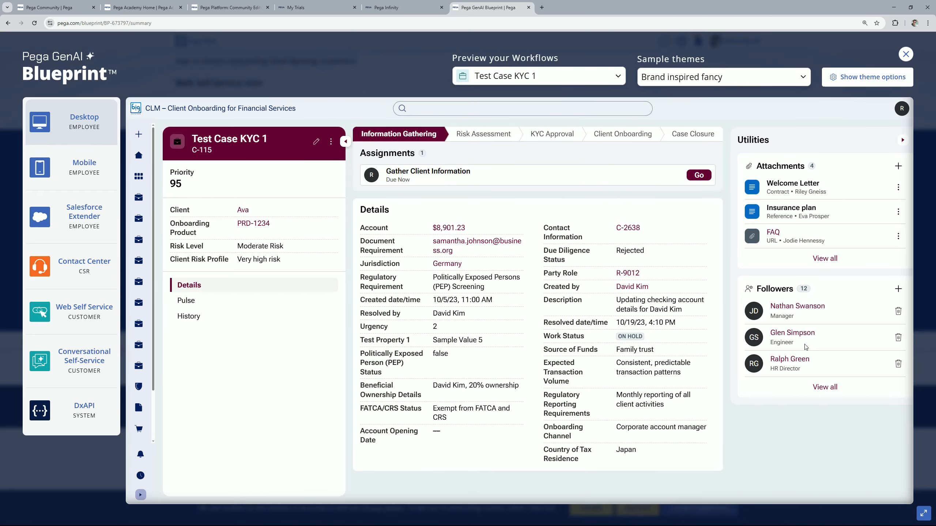
{"action": "left_click", "coordinate": [906, 54]}
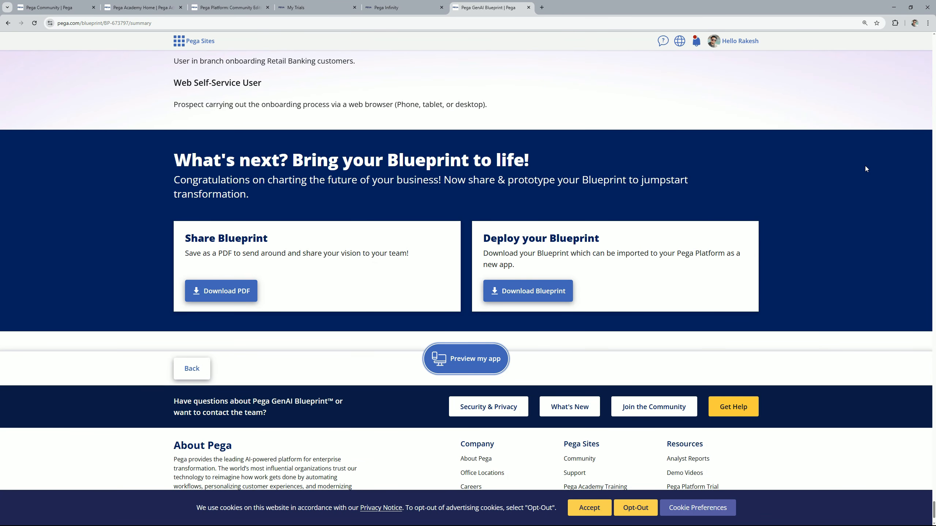
Open the PDF export from the start of the blueprint summary and examine its workflow stages and case field tables
{"action": "scroll", "coordinate": [839, 201], "scroll_direction": "up", "scroll_amount": 15}
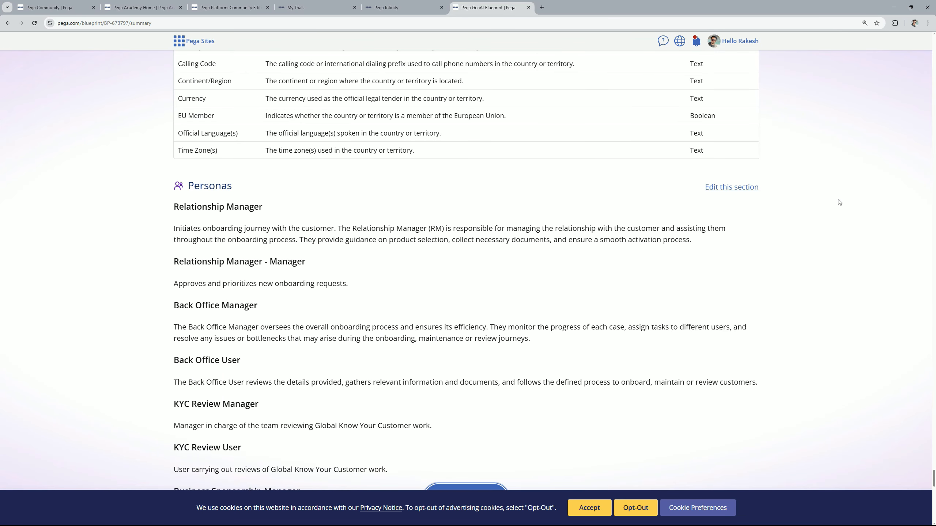
{"action": "scroll", "coordinate": [838, 202], "scroll_direction": "up", "scroll_amount": 20}
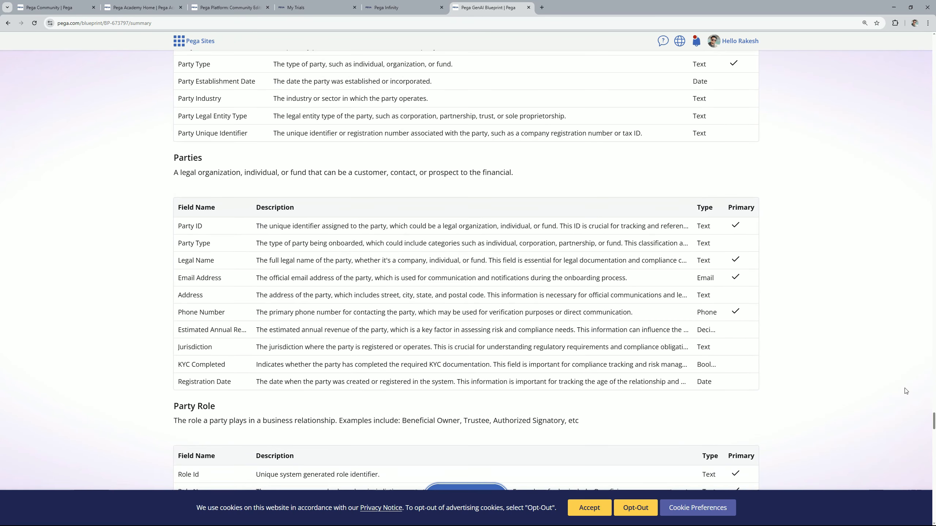
{"action": "left_click_drag", "start_coordinate": [933, 422], "coordinate": [929, 37]}
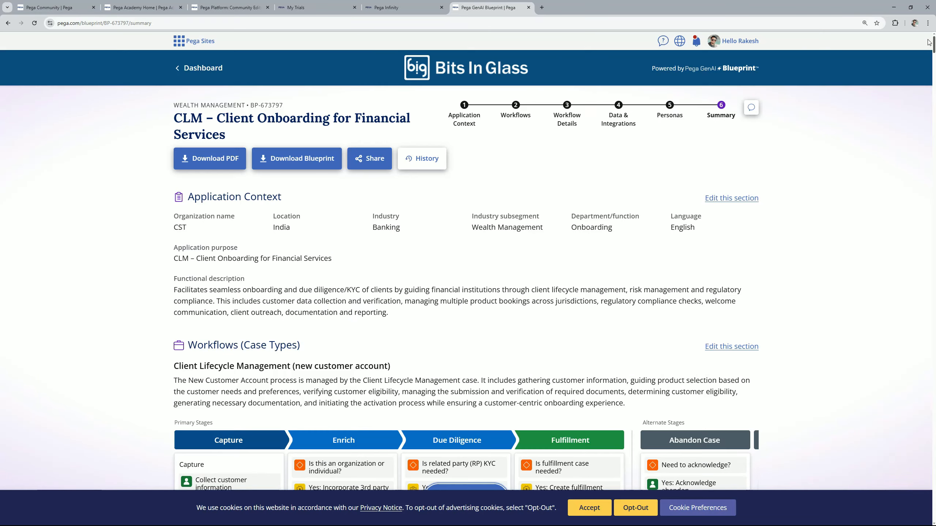
{"action": "left_click", "coordinate": [212, 160]}
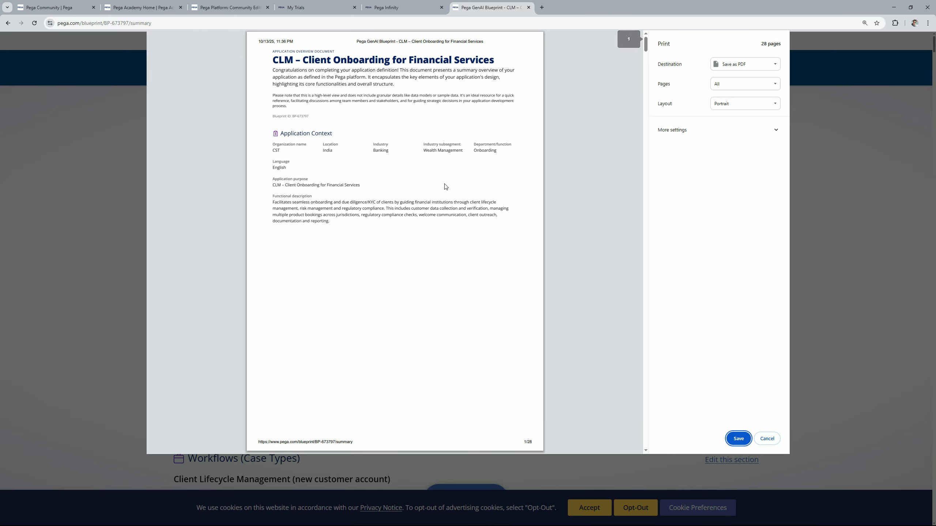
{"action": "scroll", "coordinate": [434, 186], "scroll_direction": "down", "scroll_amount": 10}
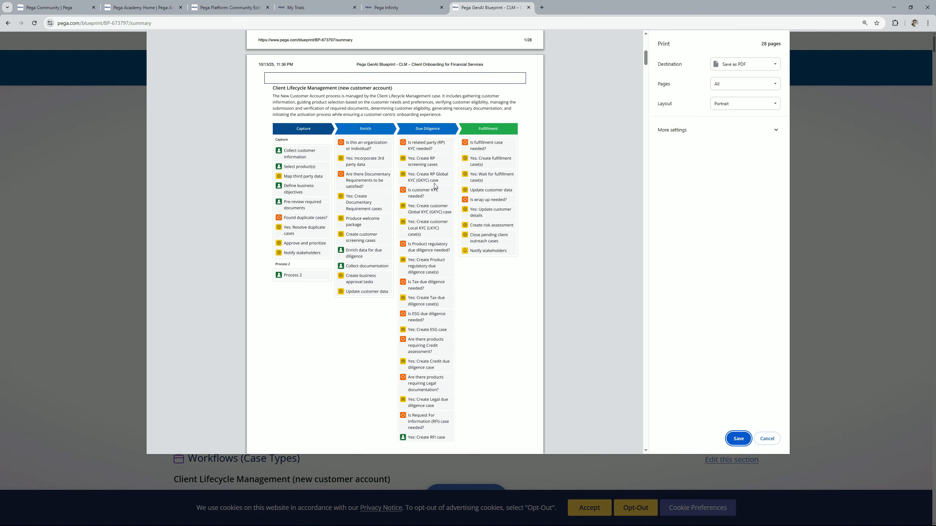
{"action": "scroll", "coordinate": [435, 185], "scroll_direction": "down", "scroll_amount": 5}
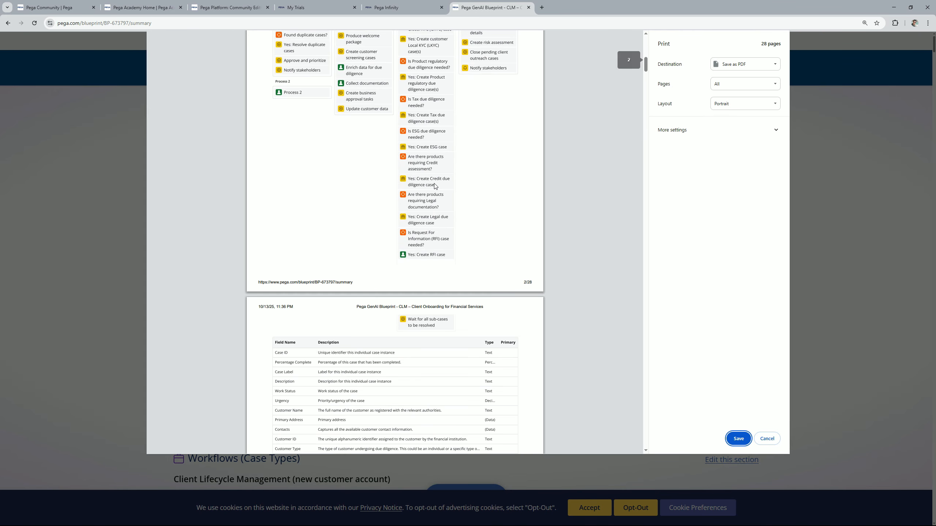
{"action": "scroll", "coordinate": [435, 185], "scroll_direction": "down", "scroll_amount": 12}
{"action": "scroll", "coordinate": [435, 185], "scroll_direction": "up", "scroll_amount": 6}
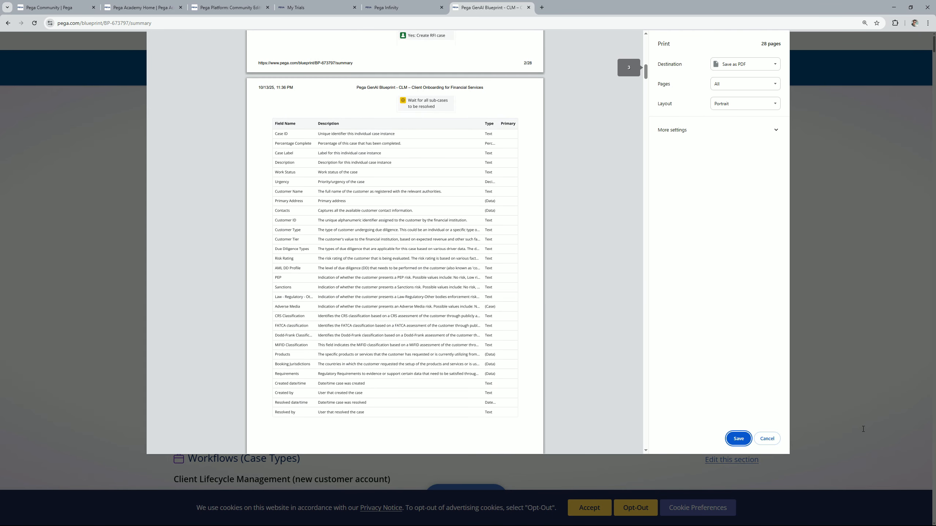
Close the PDF print preview and download the blueprint file despite the missing process steps
{"action": "left_click", "coordinate": [767, 438]}
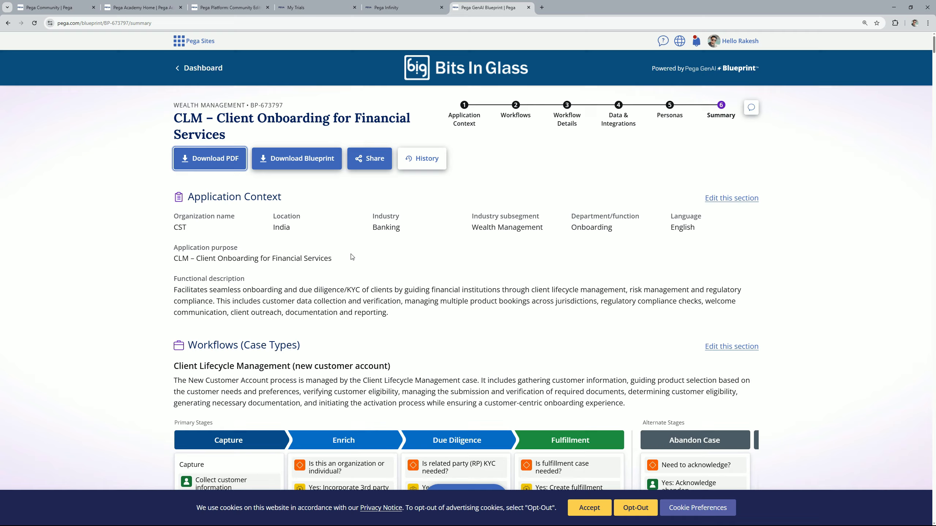
{"action": "mouse_move", "coordinate": [286, 160]}
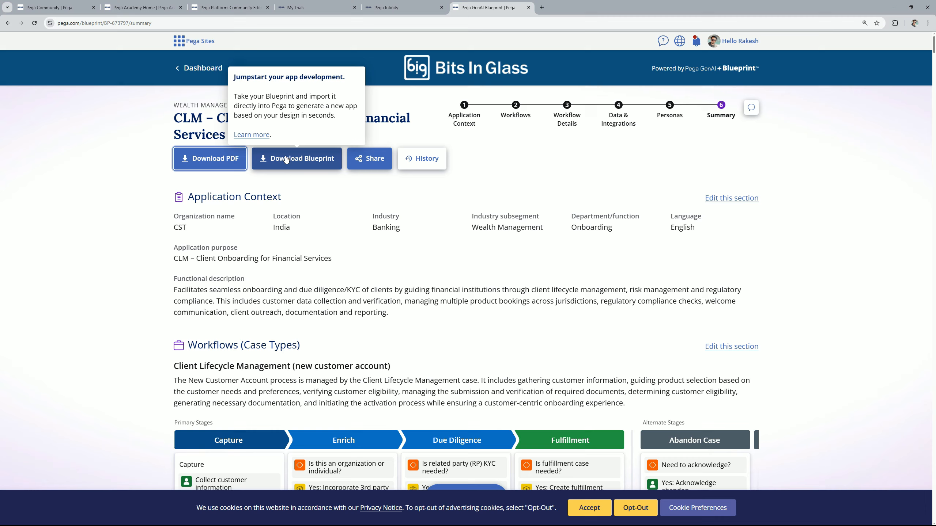
{"action": "left_click", "coordinate": [286, 159]}
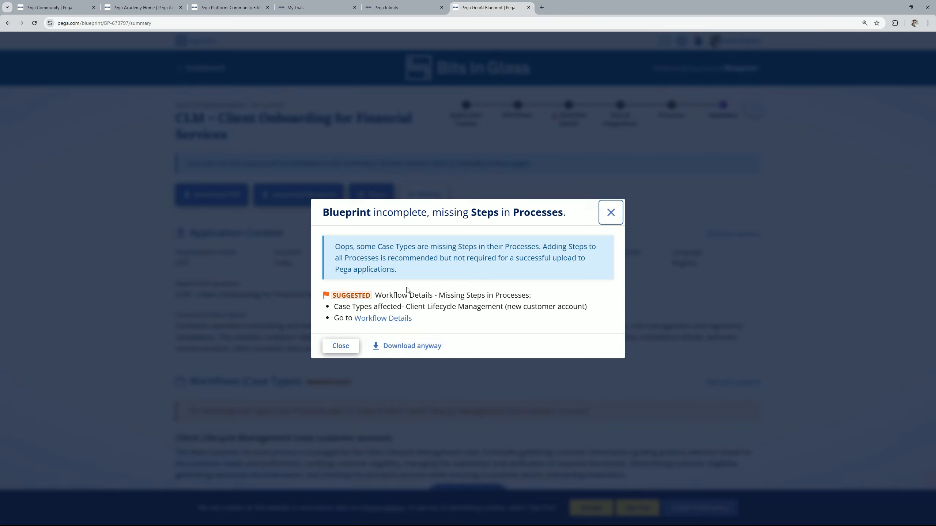
{"action": "left_click", "coordinate": [401, 346]}
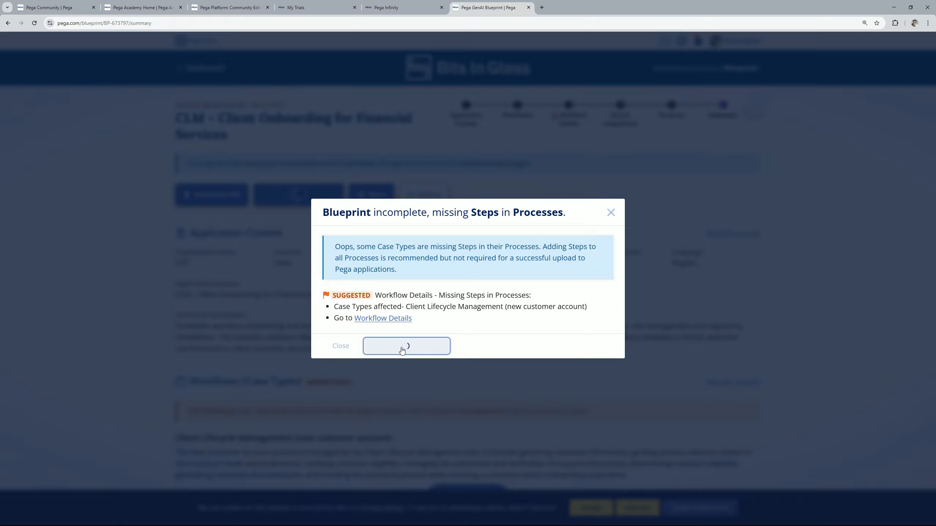
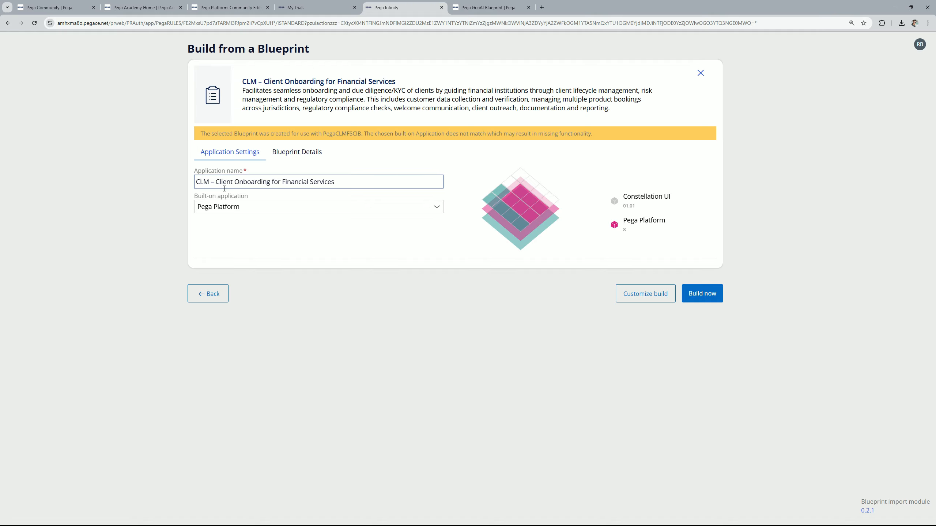
Check the built-on application options, and look through the blueprint's business needs, case types, data objects, personas and sample data
{"action": "left_click", "coordinate": [363, 208]}
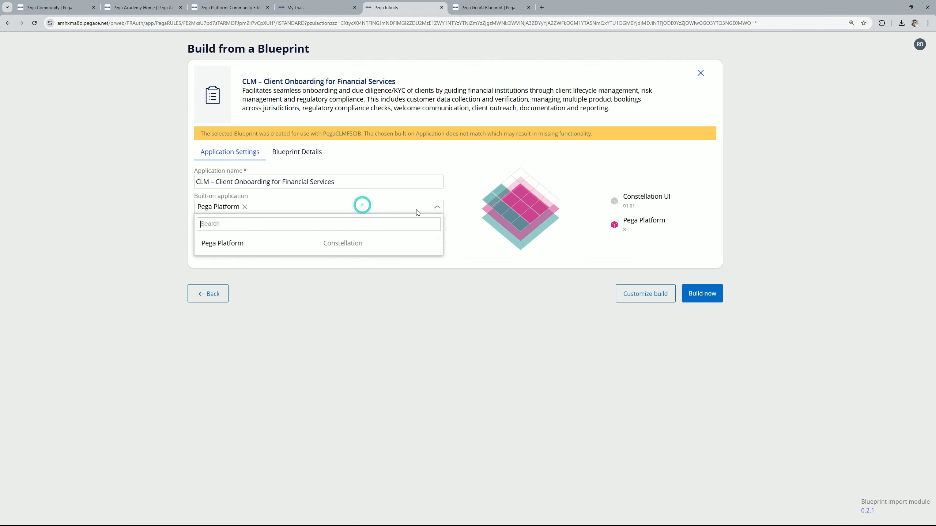
{"action": "left_click", "coordinate": [471, 235]}
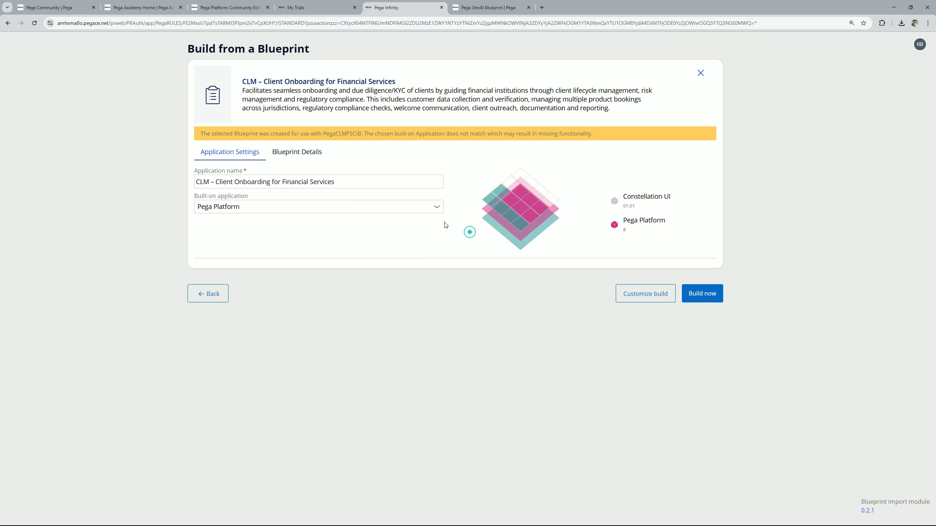
{"action": "left_click", "coordinate": [297, 156]}
{"action": "scroll", "coordinate": [522, 230], "scroll_direction": "down", "scroll_amount": 2}
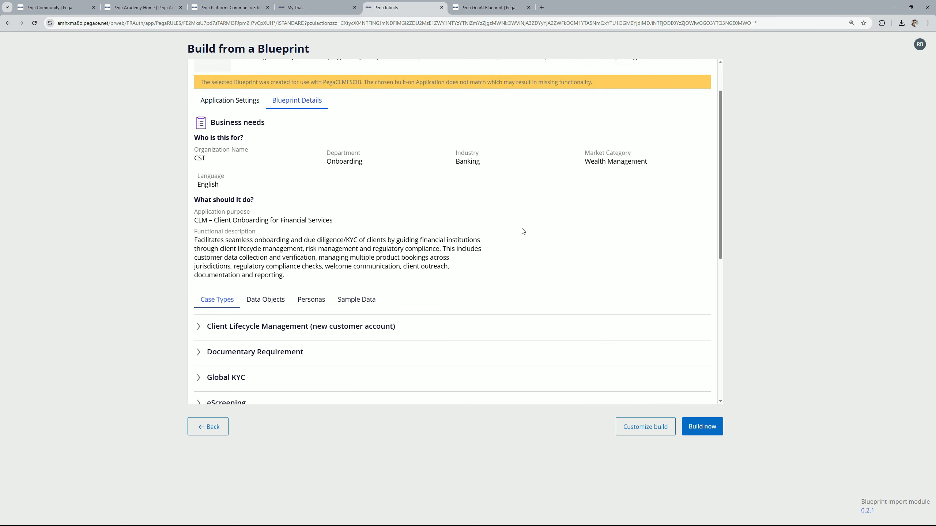
{"action": "scroll", "coordinate": [487, 232], "scroll_direction": "up", "scroll_amount": 2}
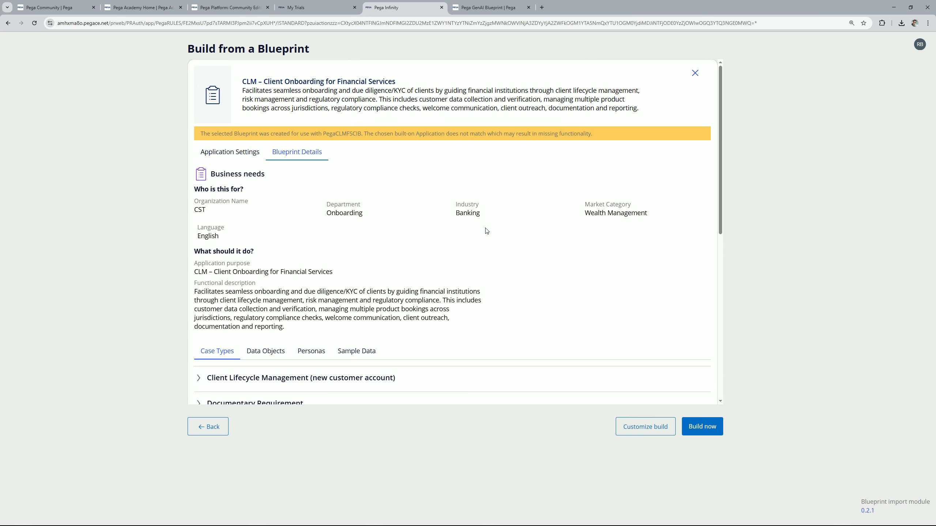
{"action": "scroll", "coordinate": [486, 231], "scroll_direction": "down", "scroll_amount": 3}
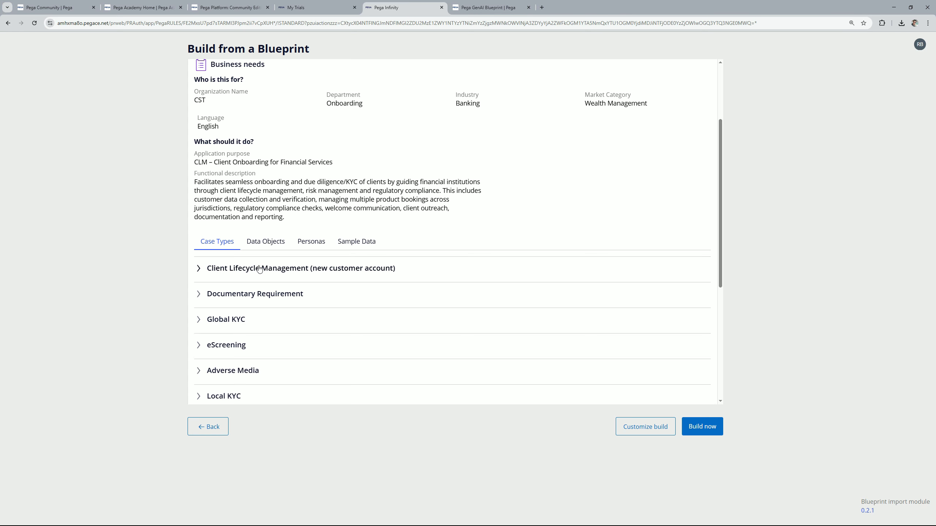
{"action": "left_click", "coordinate": [265, 242]}
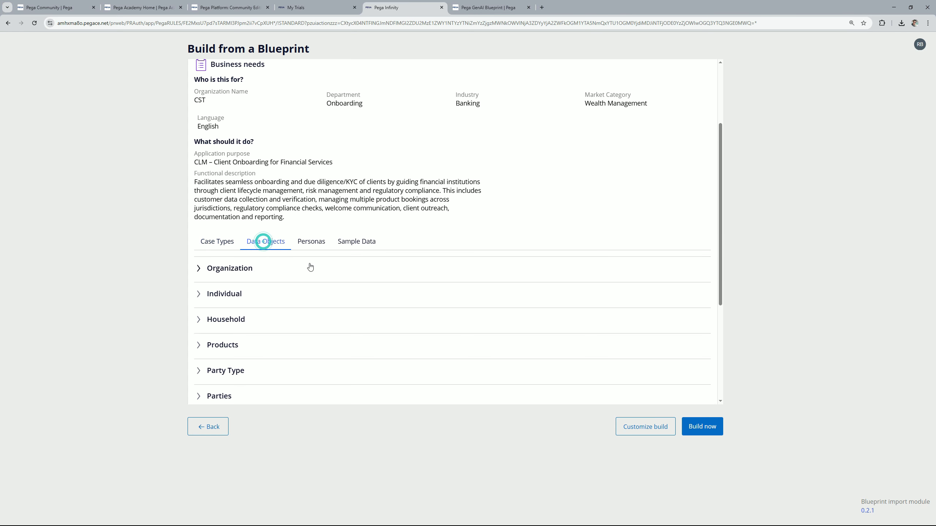
{"action": "left_click", "coordinate": [313, 241]}
{"action": "left_click", "coordinate": [357, 242]}
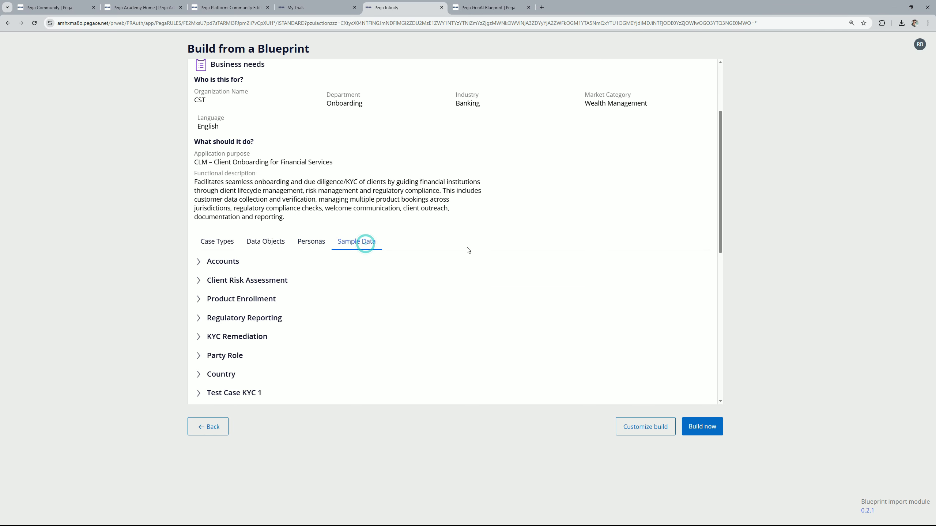
Browse the sample data list and examine the Accounts and Test Case KYC 1 entries
{"action": "scroll", "coordinate": [457, 254], "scroll_direction": "down", "scroll_amount": 5}
{"action": "scroll", "coordinate": [420, 291], "scroll_direction": "down", "scroll_amount": 5}
{"action": "scroll", "coordinate": [420, 291], "scroll_direction": "up", "scroll_amount": 8}
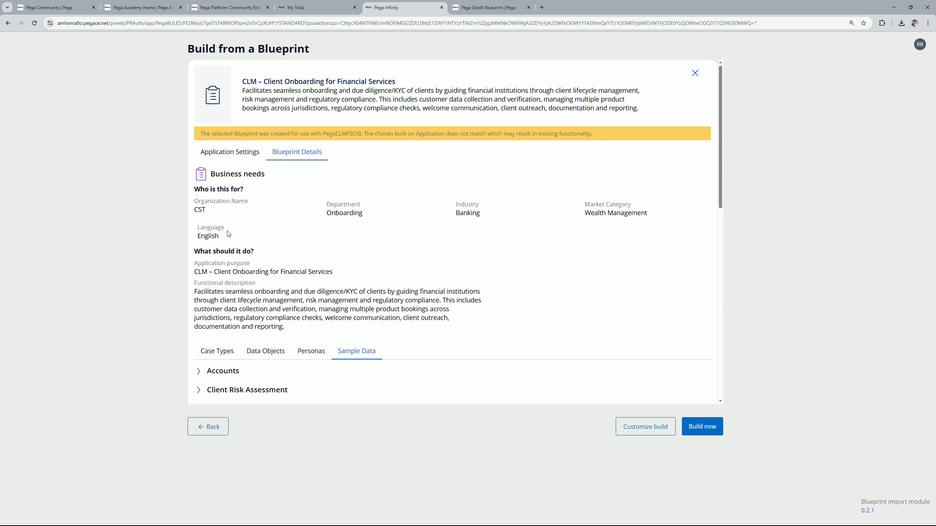
{"action": "left_click", "coordinate": [199, 225]}
{"action": "left_click", "coordinate": [199, 225]}
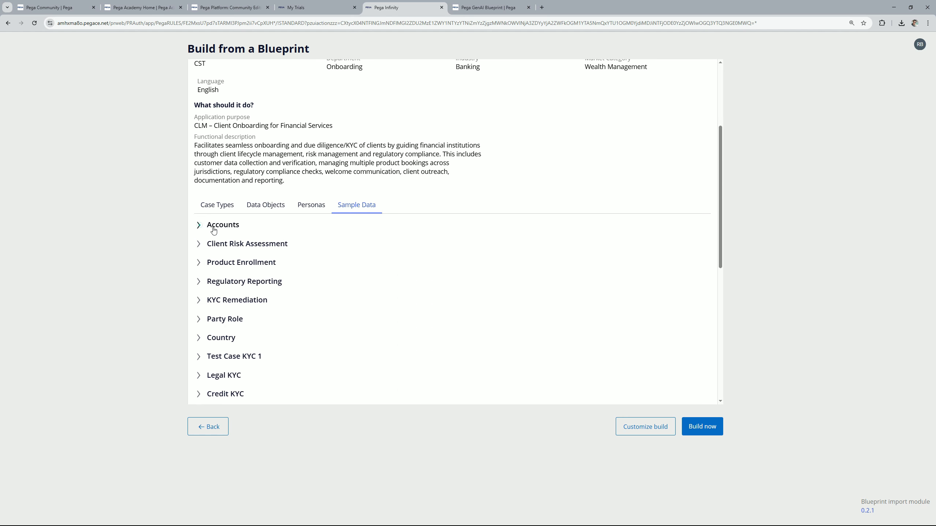
{"action": "scroll", "coordinate": [392, 246], "scroll_direction": "down", "scroll_amount": 1}
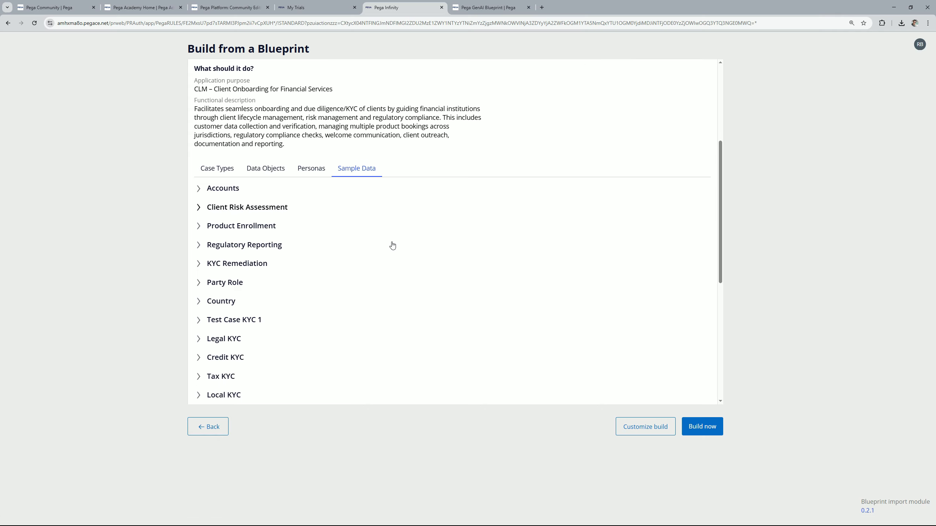
{"action": "left_click", "coordinate": [198, 320]}
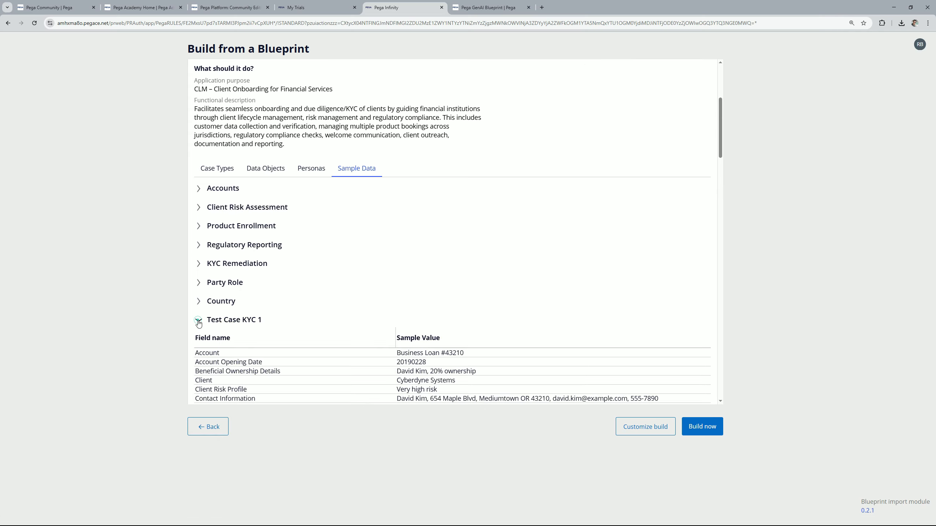
{"action": "left_click", "coordinate": [198, 322]}
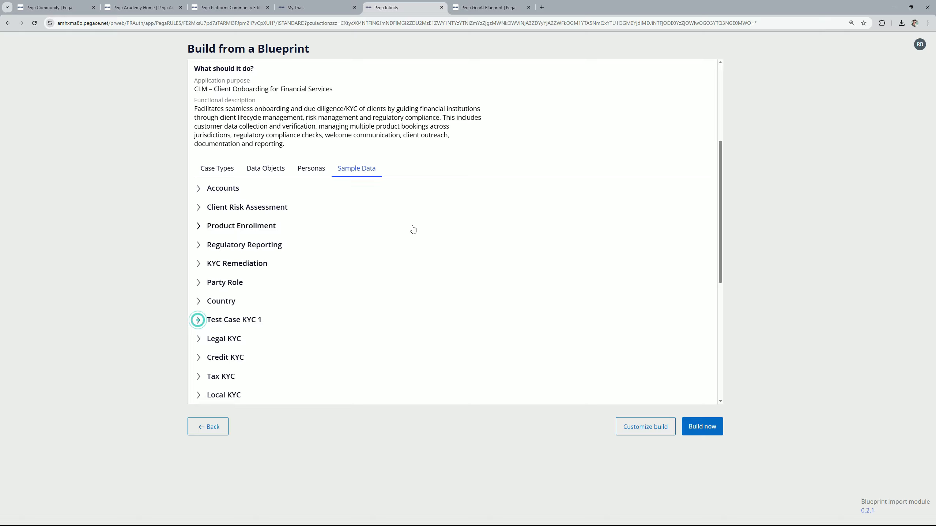
{"action": "scroll", "coordinate": [412, 229], "scroll_direction": "up", "scroll_amount": 5}
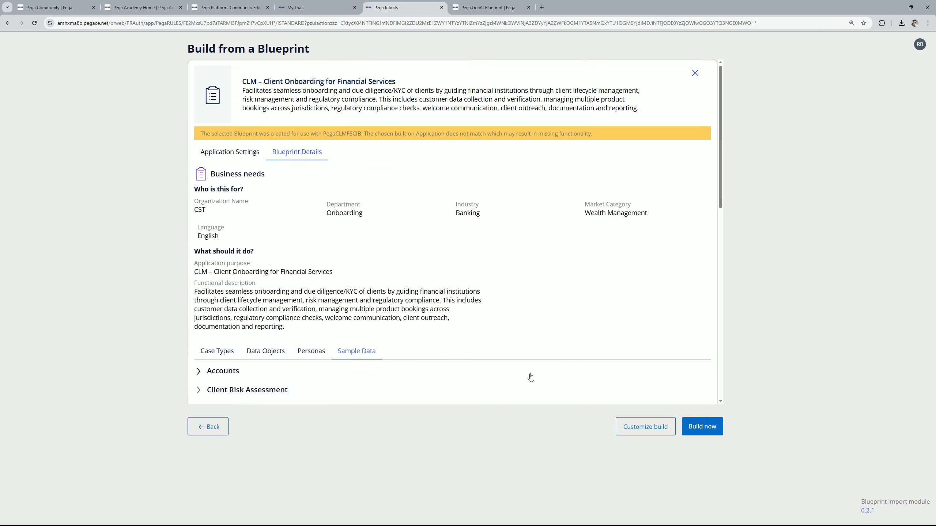
Return to the application settings and start a customized build from the blueprint
{"action": "left_click", "coordinate": [229, 154]}
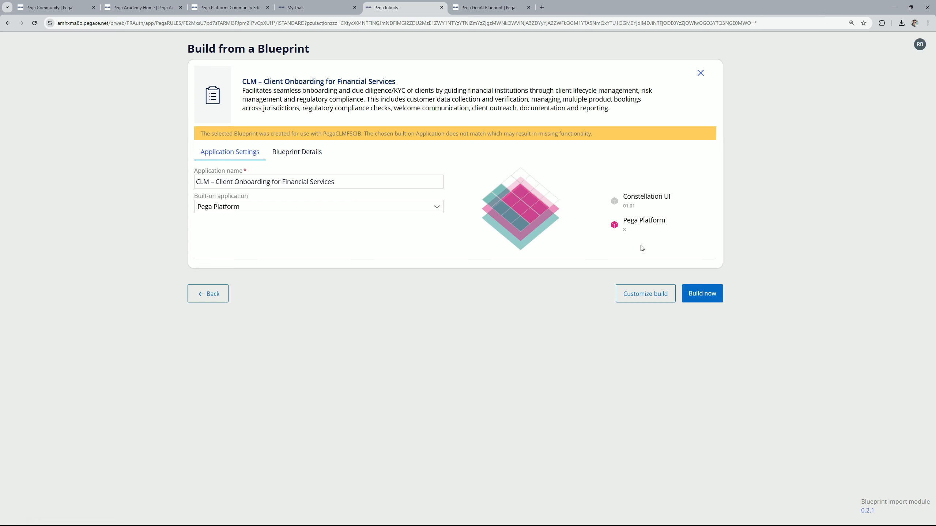
{"action": "left_click", "coordinate": [640, 296]}
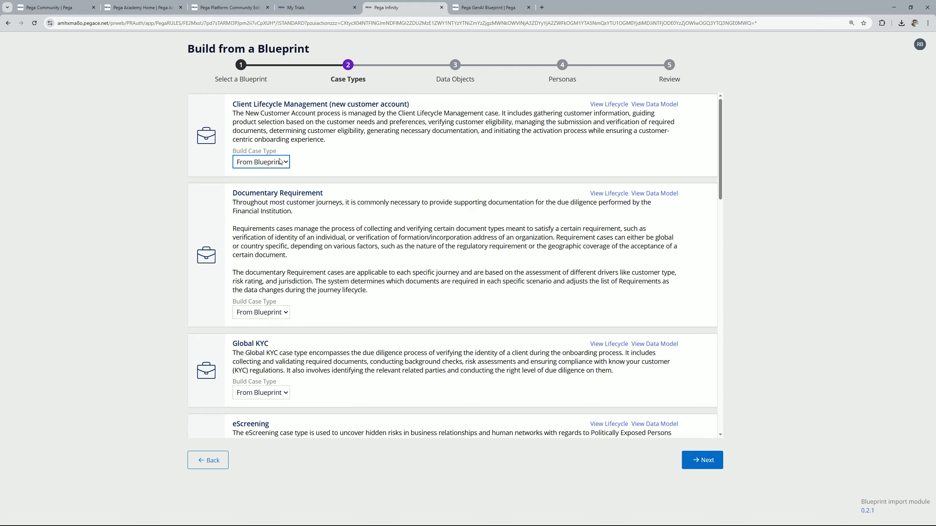
Try setting the Client Lifecycle Management case type to Do not build, and restore it to From Blueprint
{"action": "left_click", "coordinate": [270, 166]}
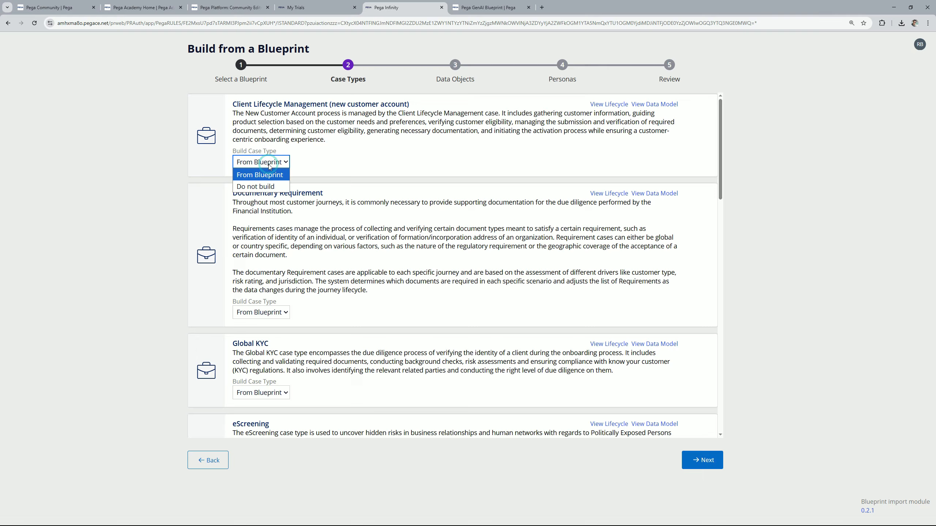
{"action": "left_click", "coordinate": [268, 187]}
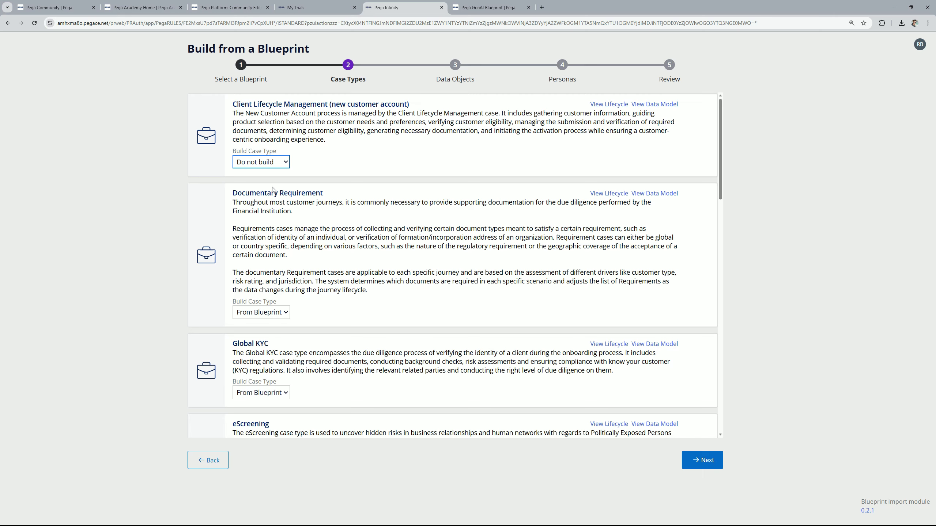
{"action": "left_click", "coordinate": [270, 165]}
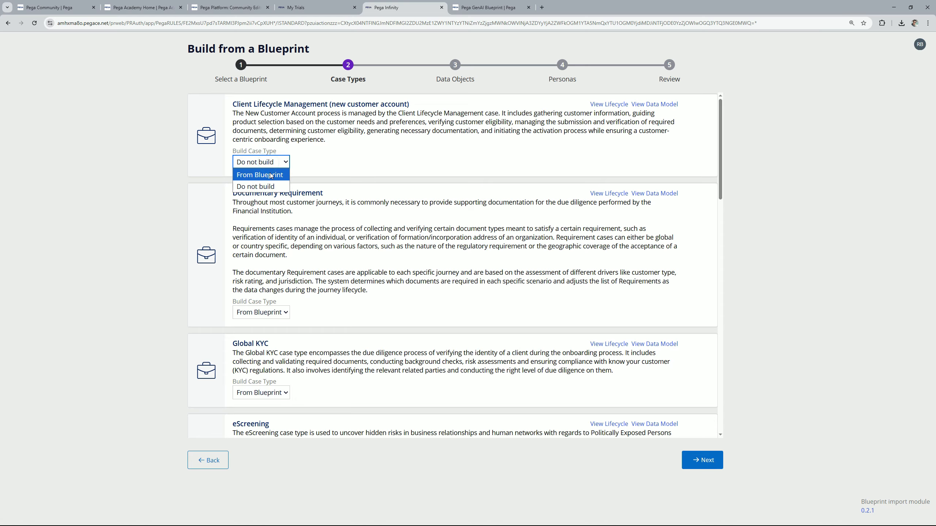
{"action": "left_click", "coordinate": [271, 175]}
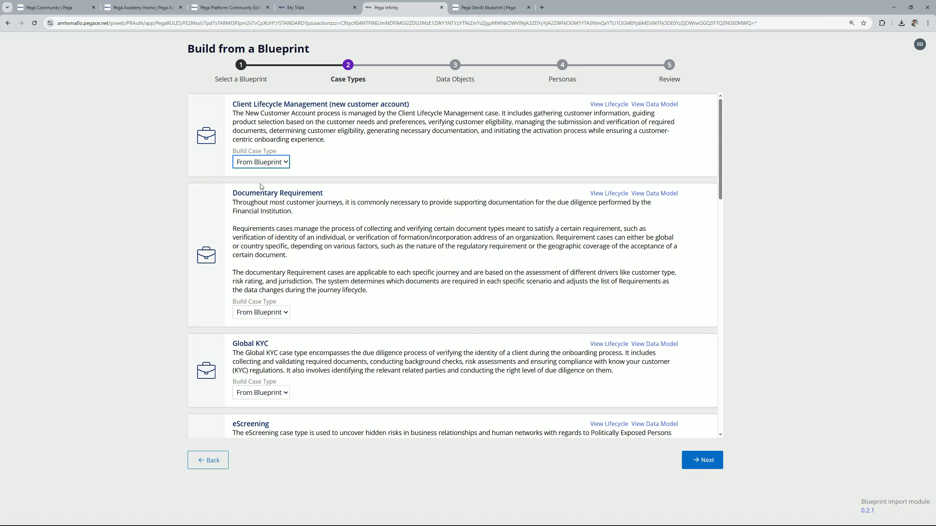
Check the build options for Documentary Requirement, look over the remaining case types, and continue to the data objects
{"action": "left_click", "coordinate": [262, 312]}
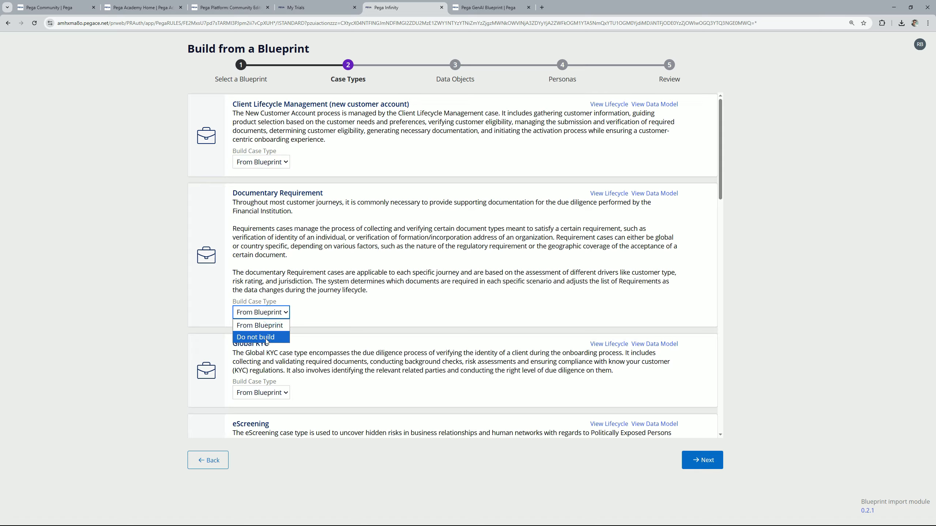
{"action": "scroll", "coordinate": [450, 254], "scroll_direction": "down", "scroll_amount": 10}
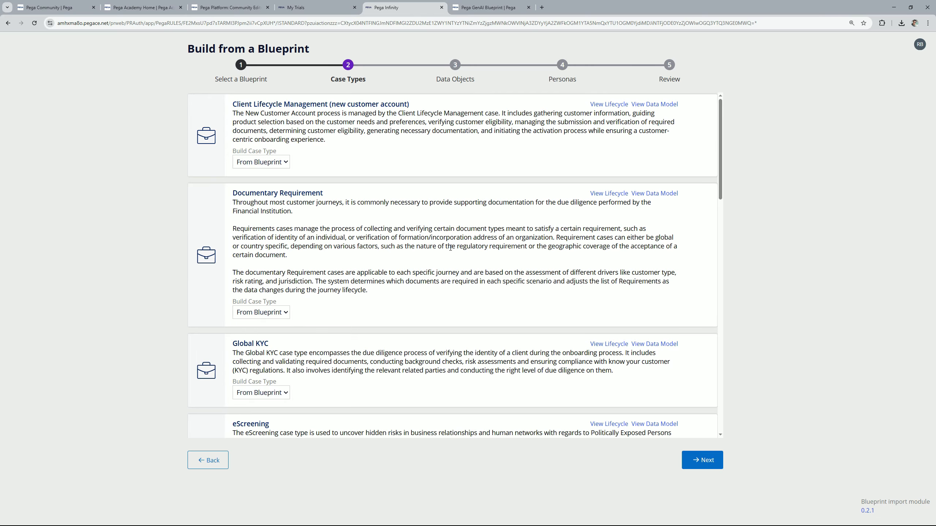
{"action": "scroll", "coordinate": [450, 263], "scroll_direction": "down", "scroll_amount": 8}
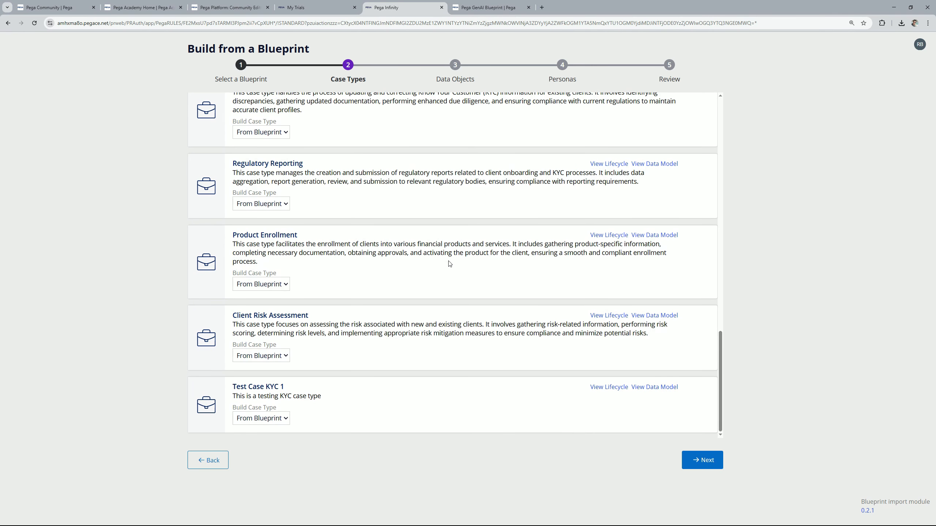
{"action": "scroll", "coordinate": [450, 263], "scroll_direction": "up", "scroll_amount": 12}
{"action": "scroll", "coordinate": [450, 263], "scroll_direction": "up", "scroll_amount": 5}
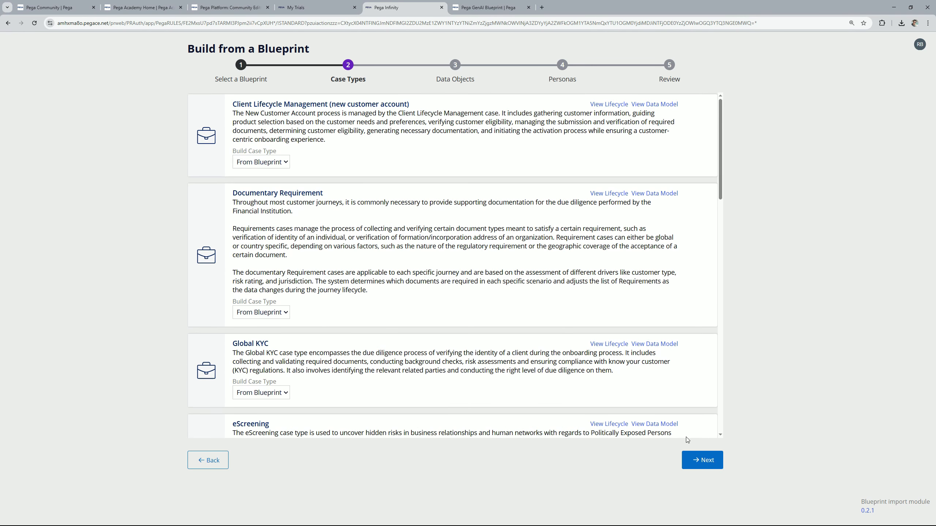
{"action": "left_click", "coordinate": [701, 459]}
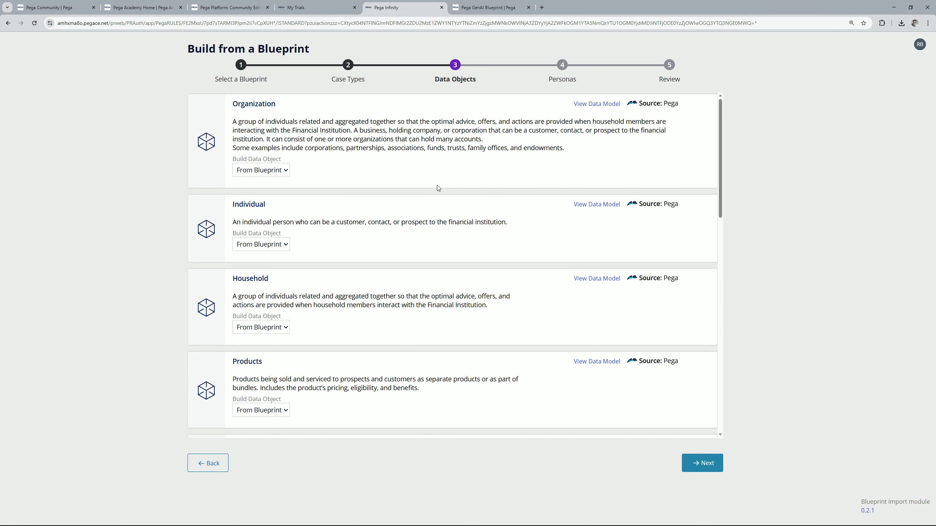
Try setting the Organization data object to Do not build, and restore it to From Blueprint
{"action": "left_click", "coordinate": [271, 168]}
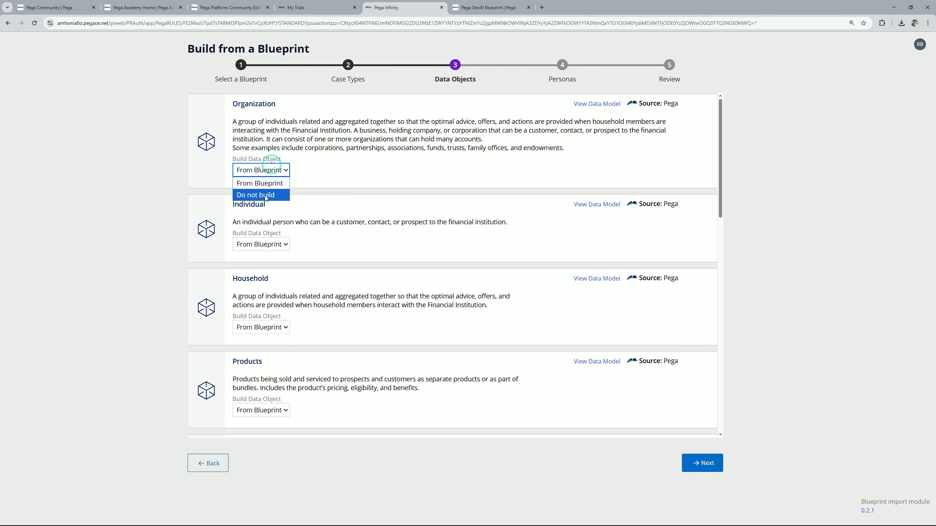
{"action": "left_click", "coordinate": [265, 196]}
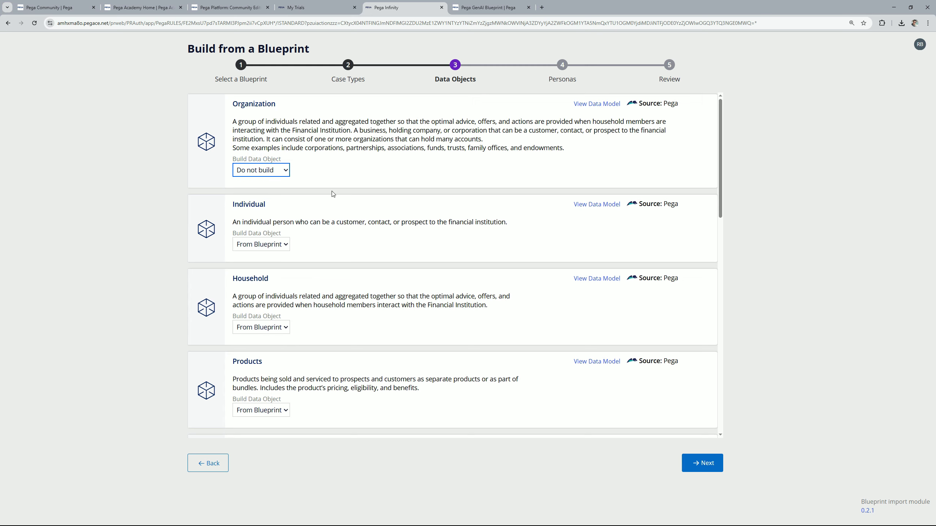
{"action": "left_click", "coordinate": [265, 166]}
{"action": "left_click", "coordinate": [259, 183]}
Accept the data objects and personas as defined in the blueprint and proceed to the final review
{"action": "left_click", "coordinate": [702, 464]}
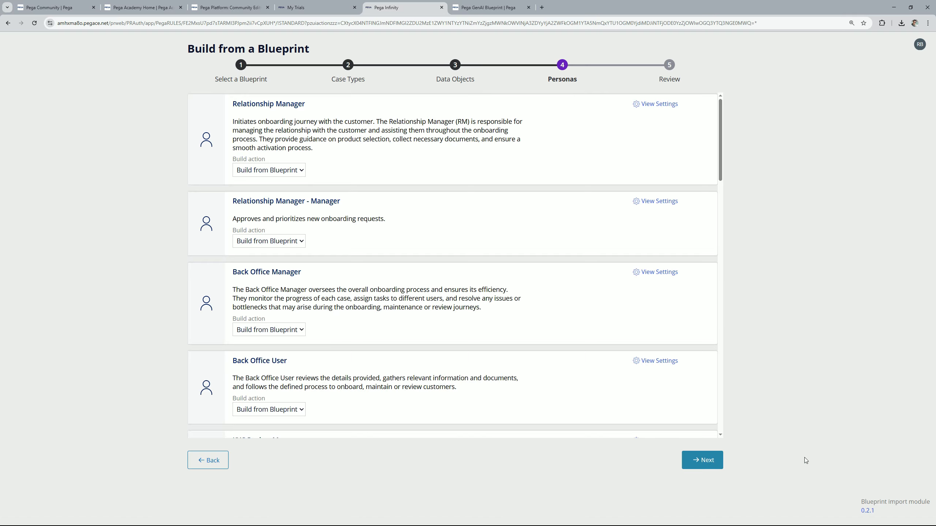
{"action": "left_click", "coordinate": [708, 464]}
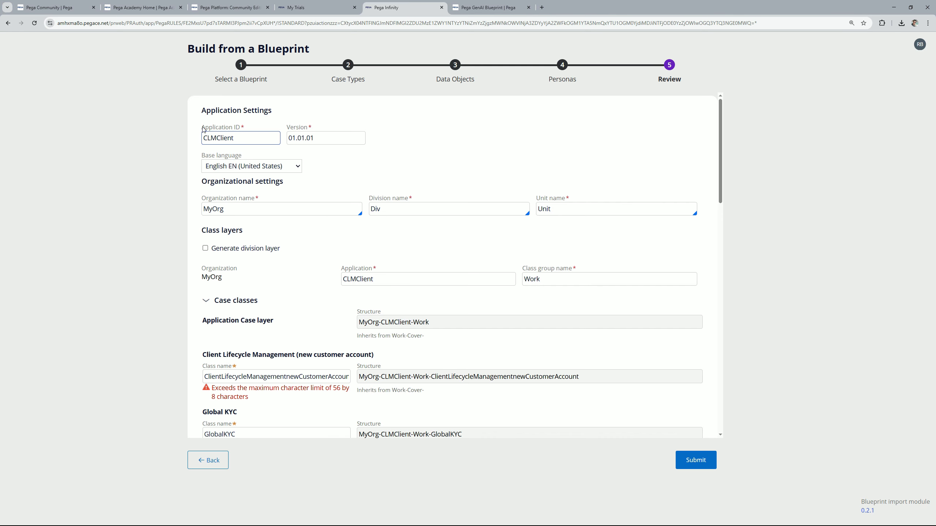
Shorten the application ID to CLM and check the organizational settings and class layers
{"action": "left_click_drag", "start_coordinate": [202, 127], "coordinate": [260, 131]}
{"action": "left_click", "coordinate": [253, 141]}
{"action": "key", "text": "BackSpace"}
{"action": "key", "text": "BackSpace"}
{"action": "key", "text": "BackSpace"}
{"action": "key", "text": "BackSpace"}
{"action": "key", "text": "BackSpace"}
{"action": "left_click", "coordinate": [450, 154]}
{"action": "left_click", "coordinate": [273, 207]}
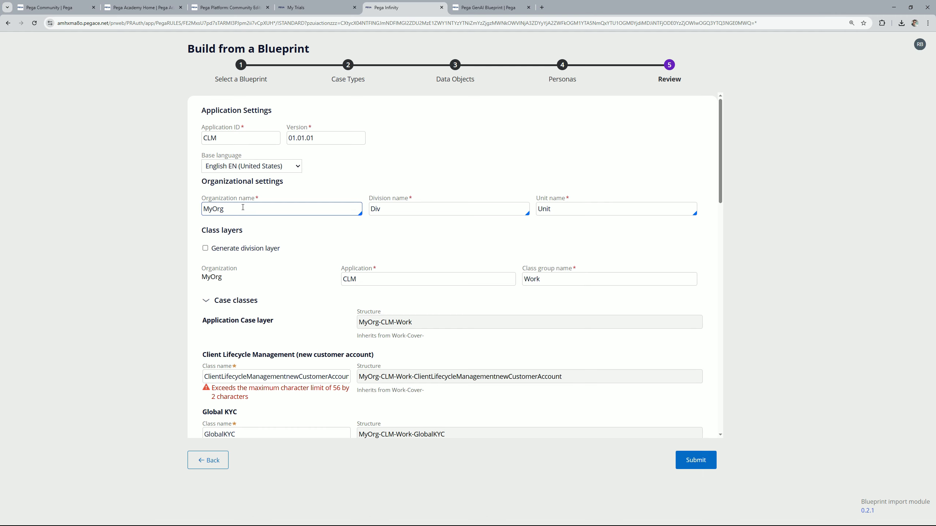
{"action": "scroll", "coordinate": [243, 207], "scroll_direction": "down", "scroll_amount": 1}
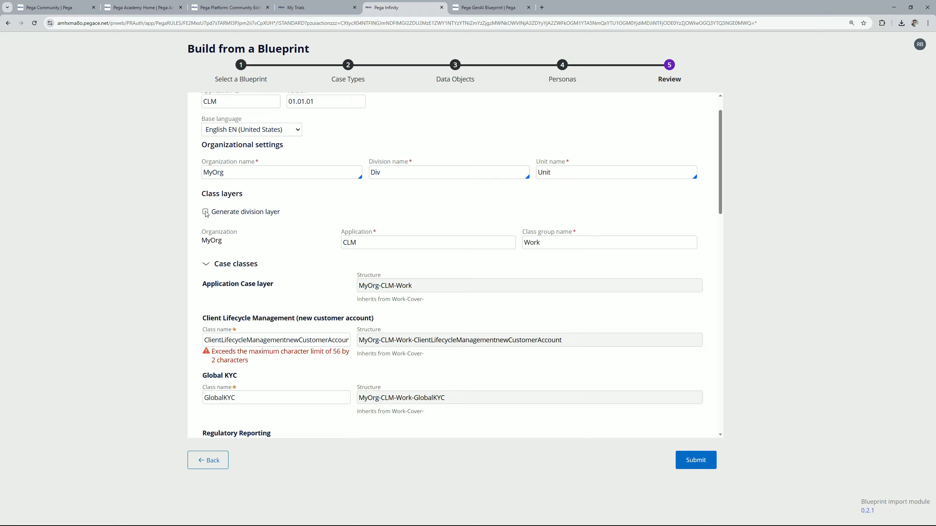
Try generating the division and unit class layers, and turn both layers off again
{"action": "left_click", "coordinate": [205, 213]}
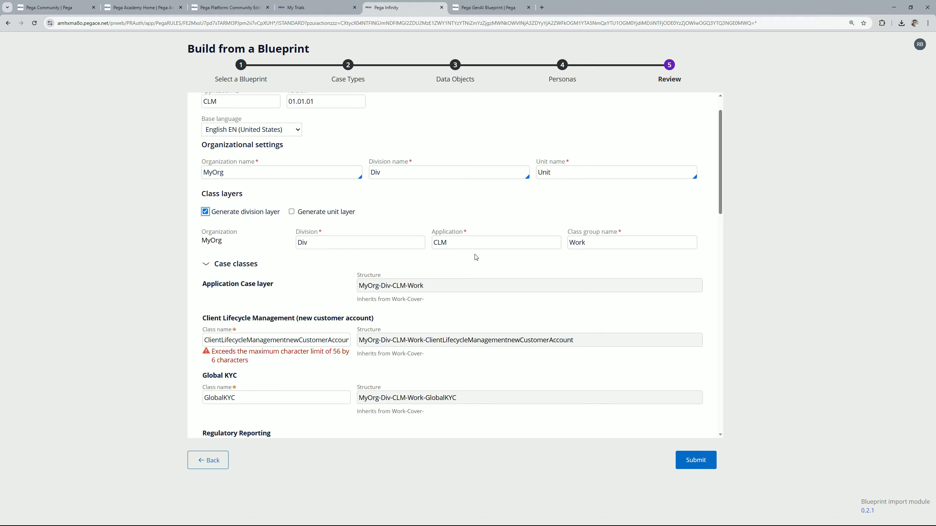
{"action": "left_click", "coordinate": [293, 213]}
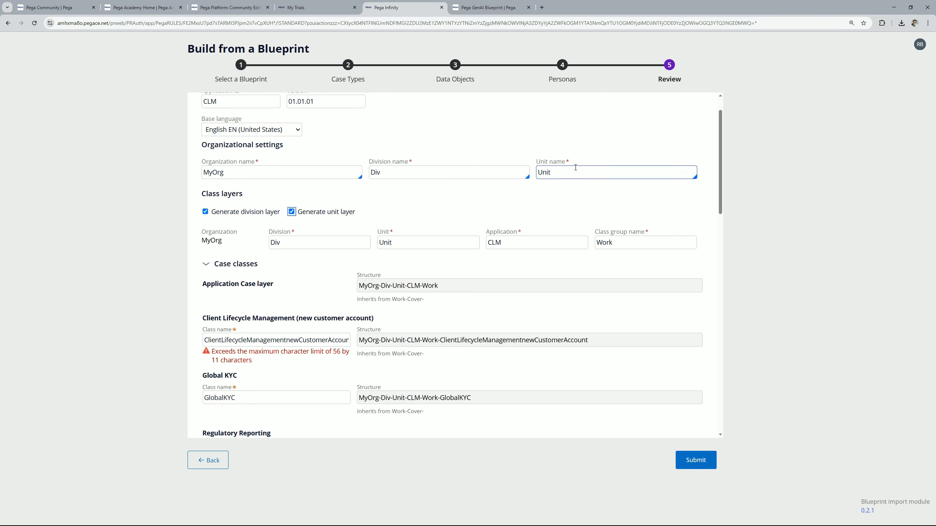
{"action": "left_click", "coordinate": [292, 211]}
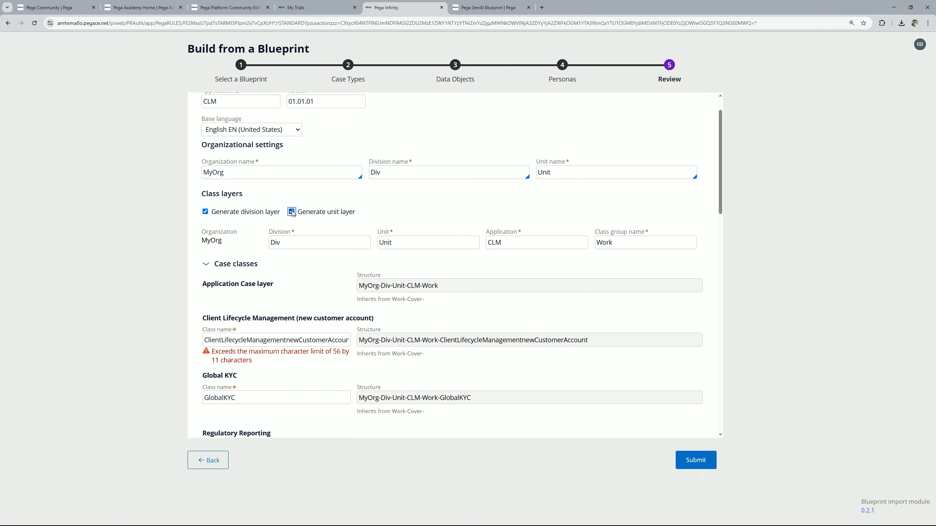
{"action": "left_click", "coordinate": [292, 211]}
{"action": "left_click", "coordinate": [205, 211]}
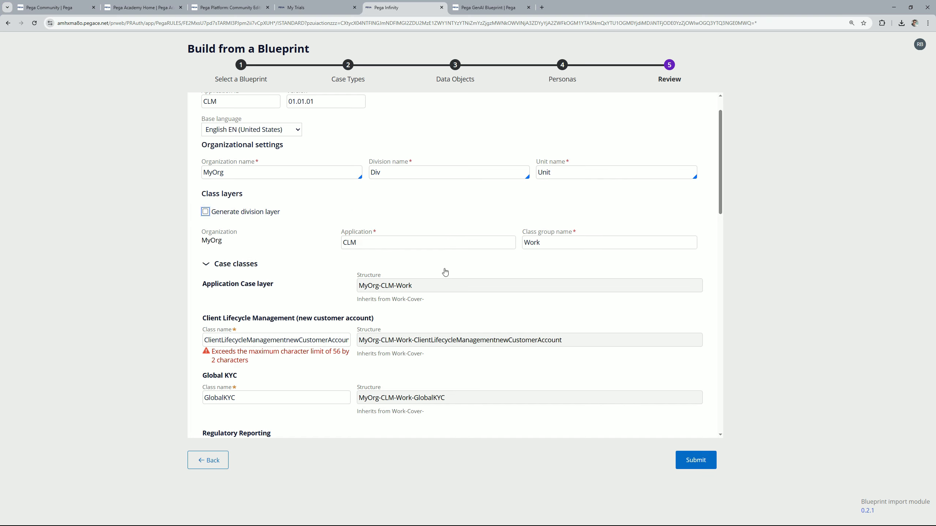
Shorten the class name of the Client Lifecycle Management case to ClientLifecycleManagement and look over the remaining case classes
{"action": "scroll", "coordinate": [445, 272], "scroll_direction": "down", "scroll_amount": 1}
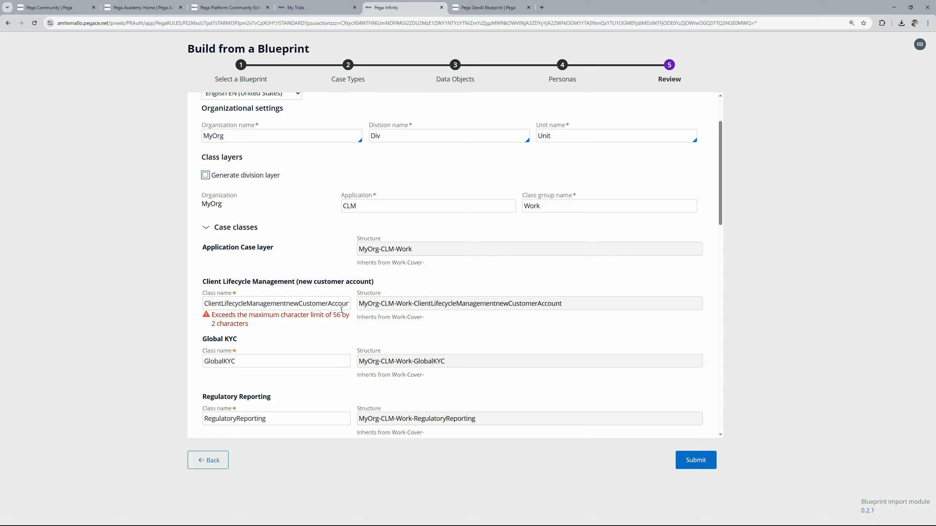
{"action": "left_click", "coordinate": [270, 302]}
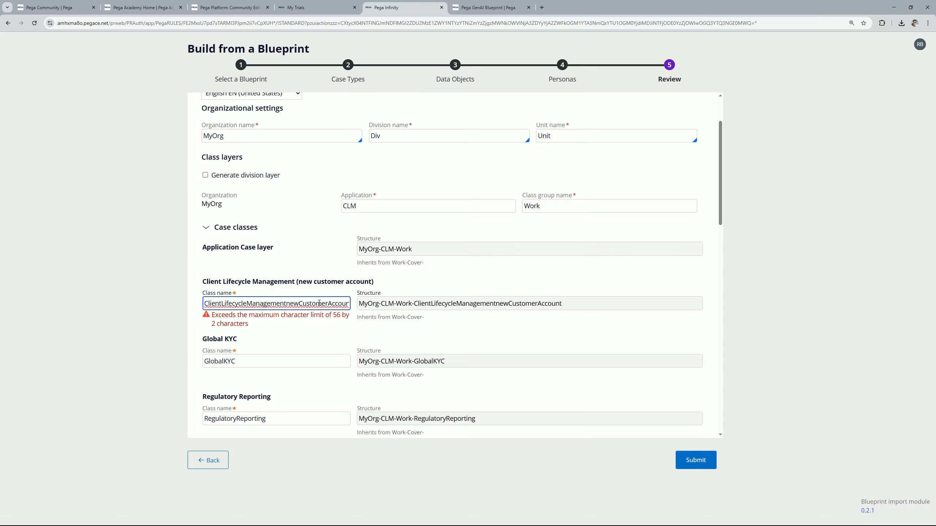
{"action": "left_click", "coordinate": [288, 302]}
{"action": "key", "text": "shift+End"}
{"action": "key", "text": "BackSpace"}
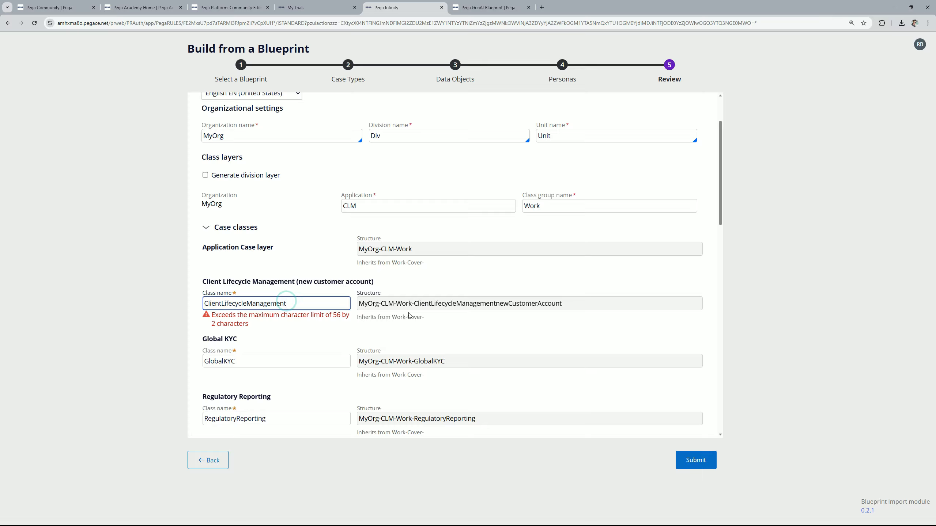
{"action": "left_click", "coordinate": [626, 284]}
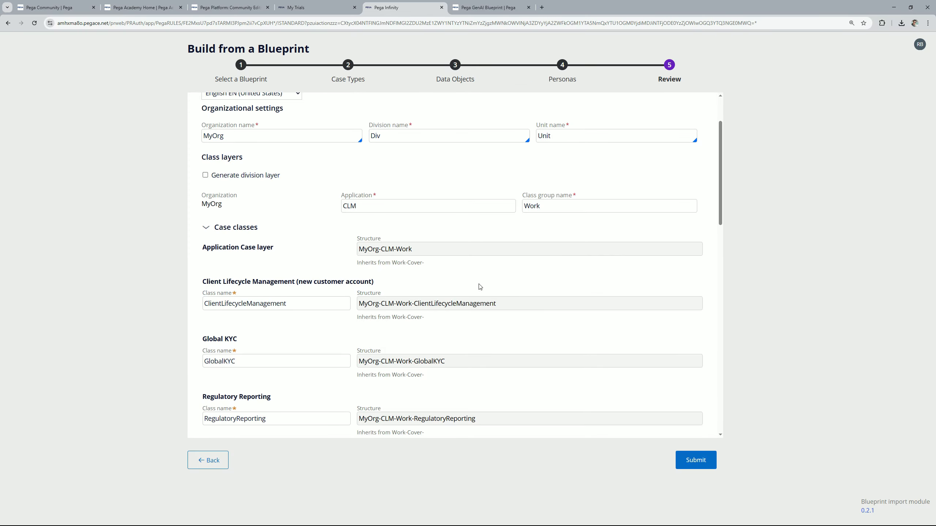
{"action": "scroll", "coordinate": [374, 314], "scroll_direction": "down", "scroll_amount": 4}
{"action": "scroll", "coordinate": [374, 315], "scroll_direction": "down", "scroll_amount": 10}
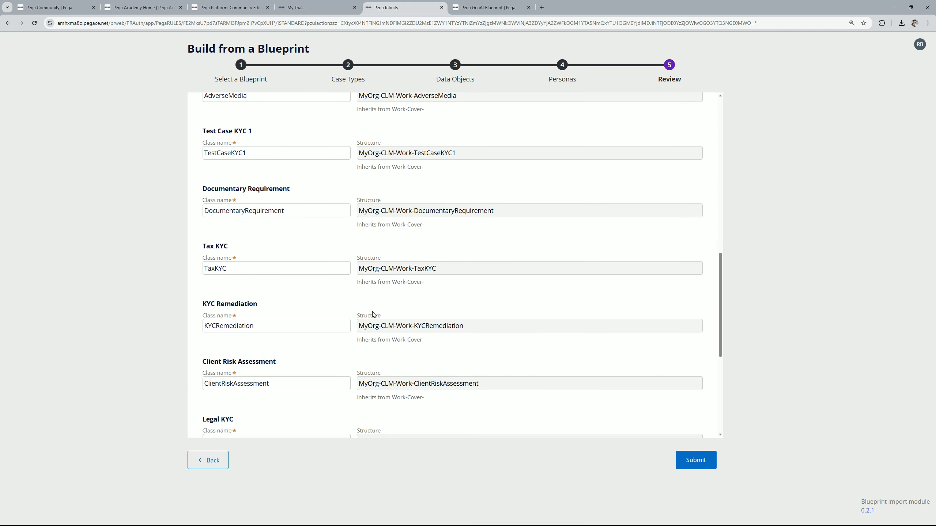